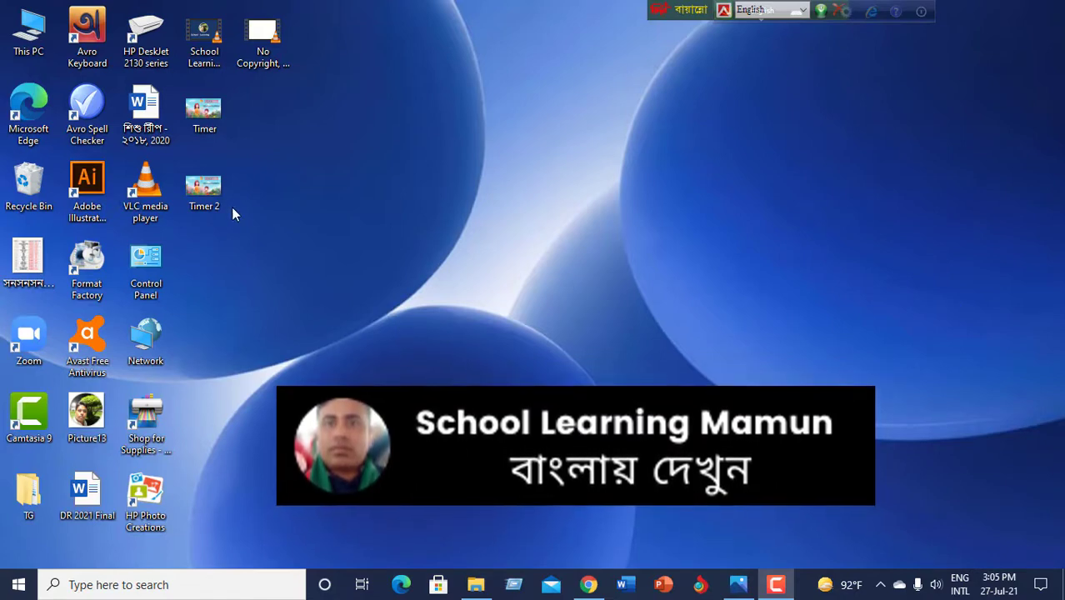
Step: Preview the Timer.gif countdown in Windows Photos, then close it
left_click(728, 589)
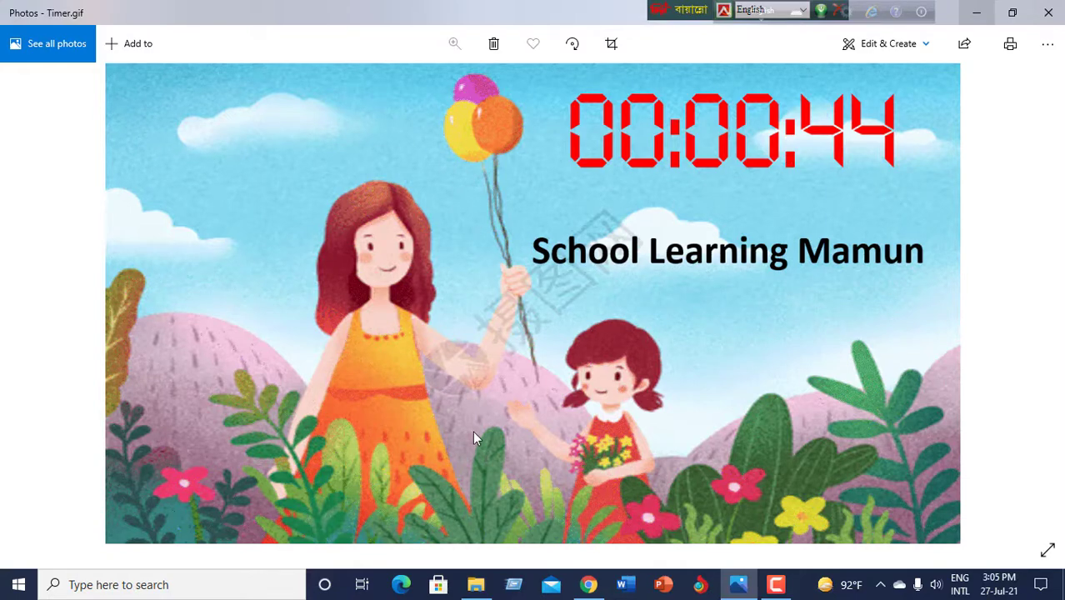
left_click(1052, 12)
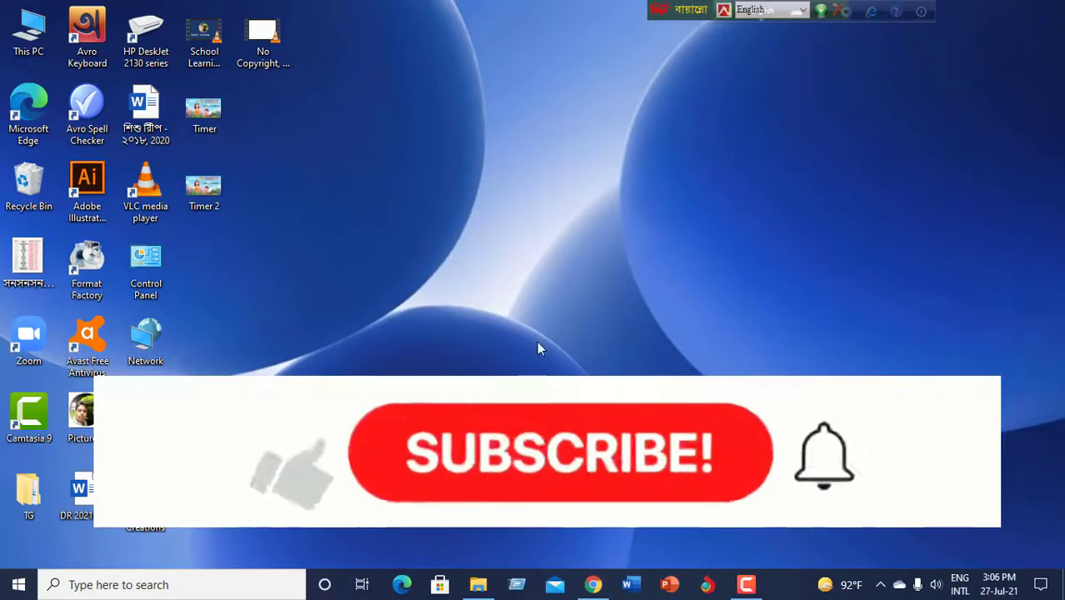
Step: Open the Timer 2 GIF from the desktop, watch the countdown, then minimize it
double_click(205, 196)
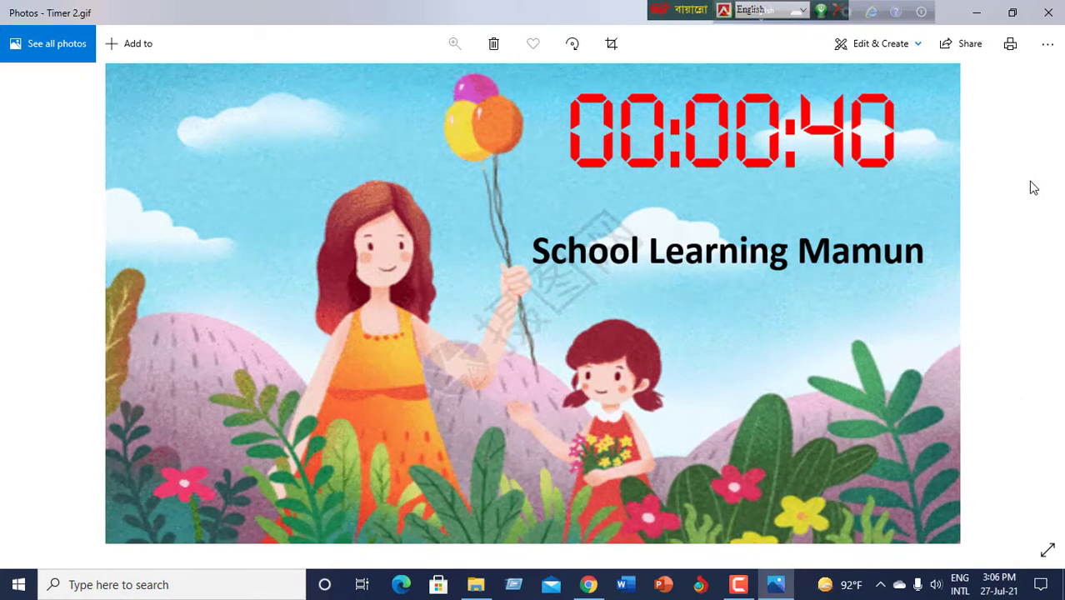
left_click(980, 12)
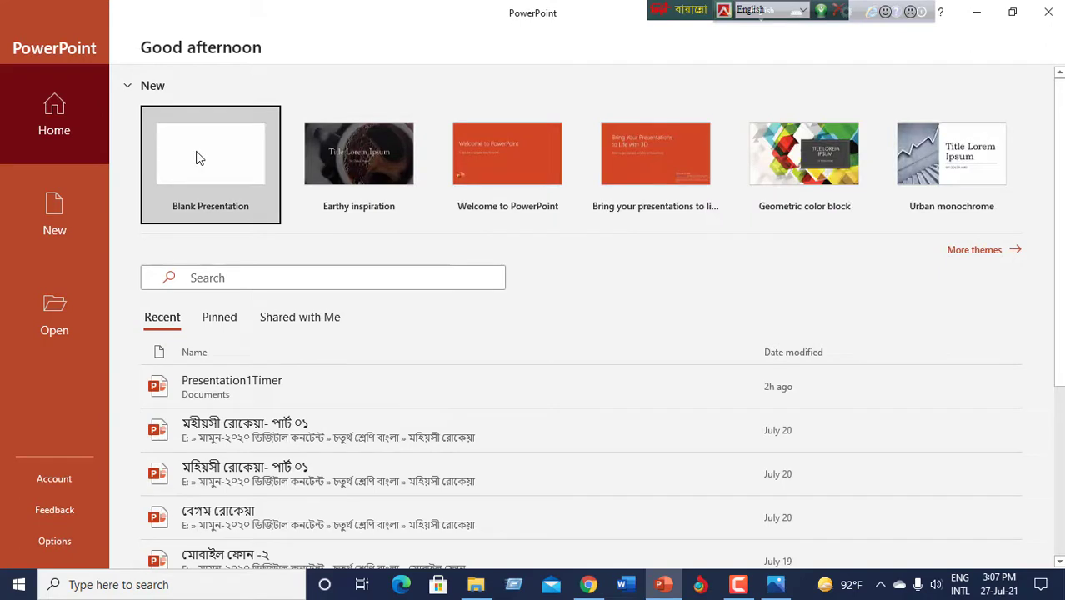
Step: Create a blank presentation and delete the first slide's title and subtitle placeholders
left_click(216, 170)
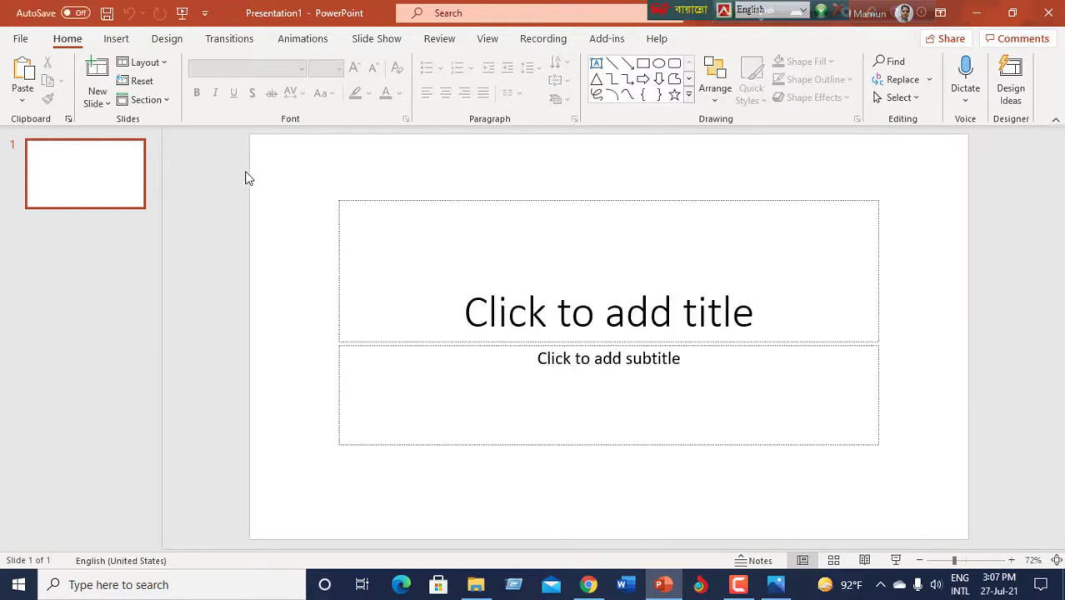
left_click_drag(305, 188, 927, 477)
key("Delete")
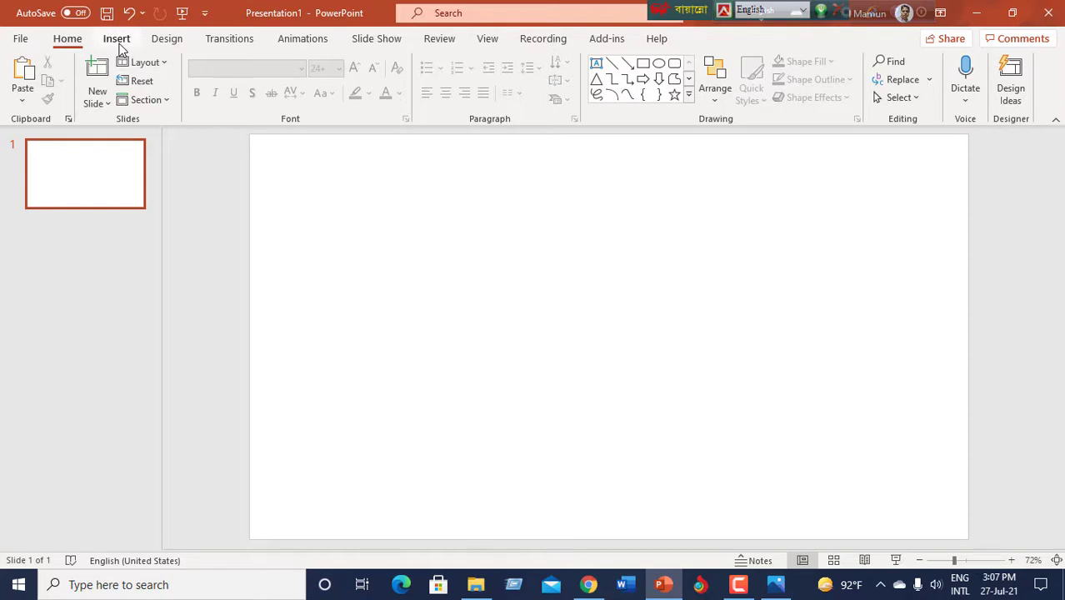
left_click(118, 40)
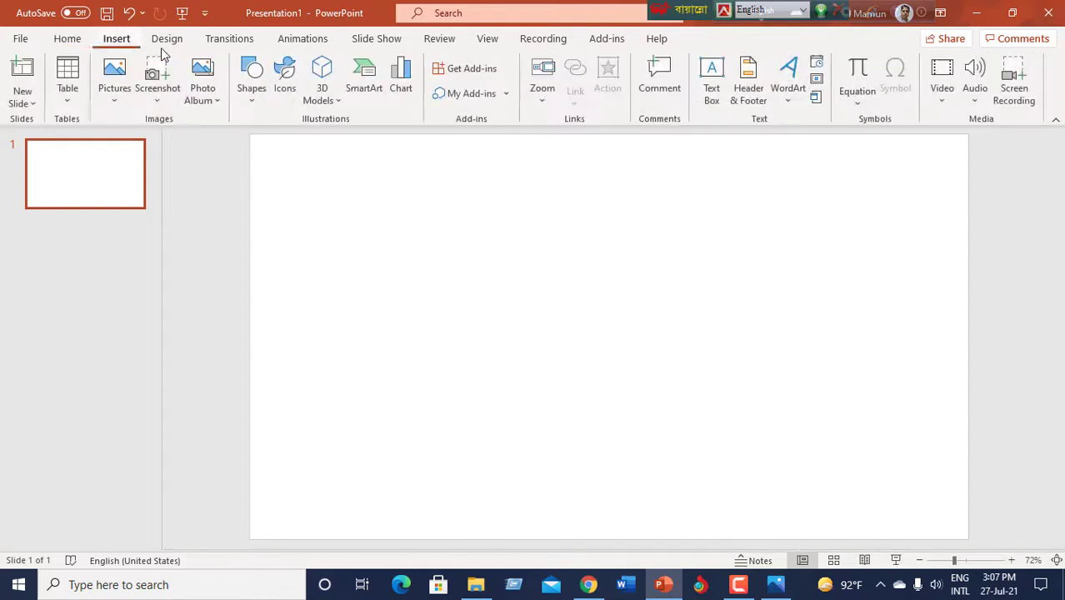
left_click(115, 95)
Step: Insert 6600.gif_wh300 from the All Download folder onto the slide
left_click(143, 146)
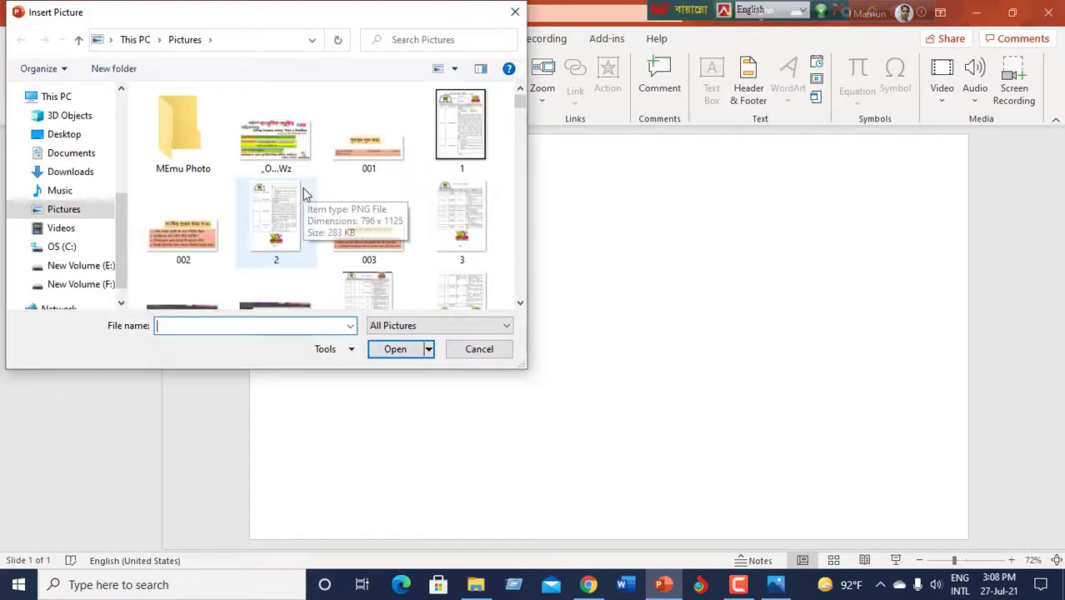
scroll(88, 175, "up", 2)
scroll(87, 172, "up", 2)
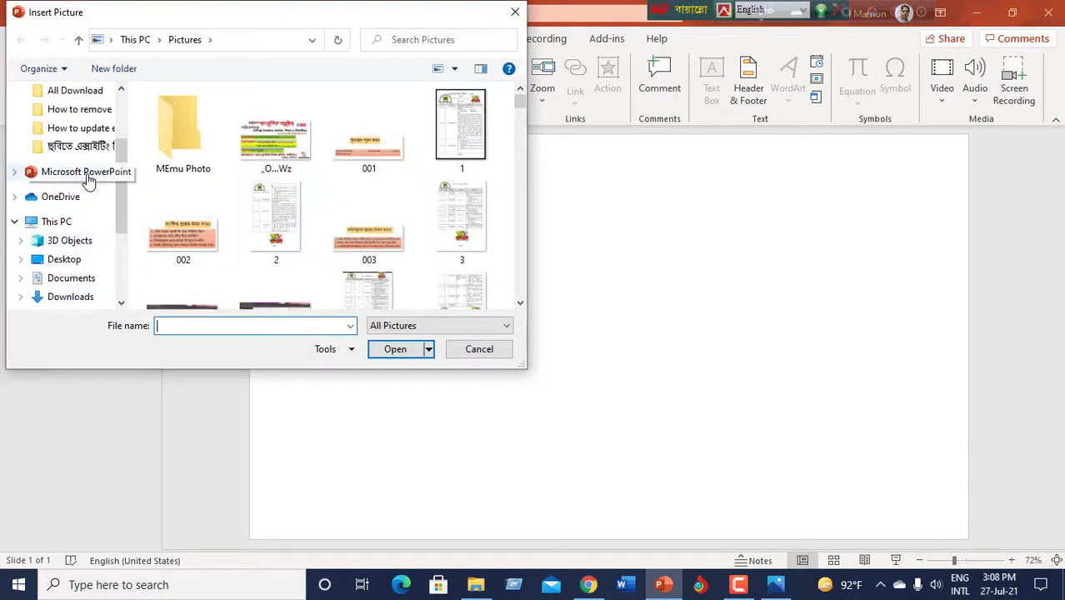
scroll(90, 179, "up", 2)
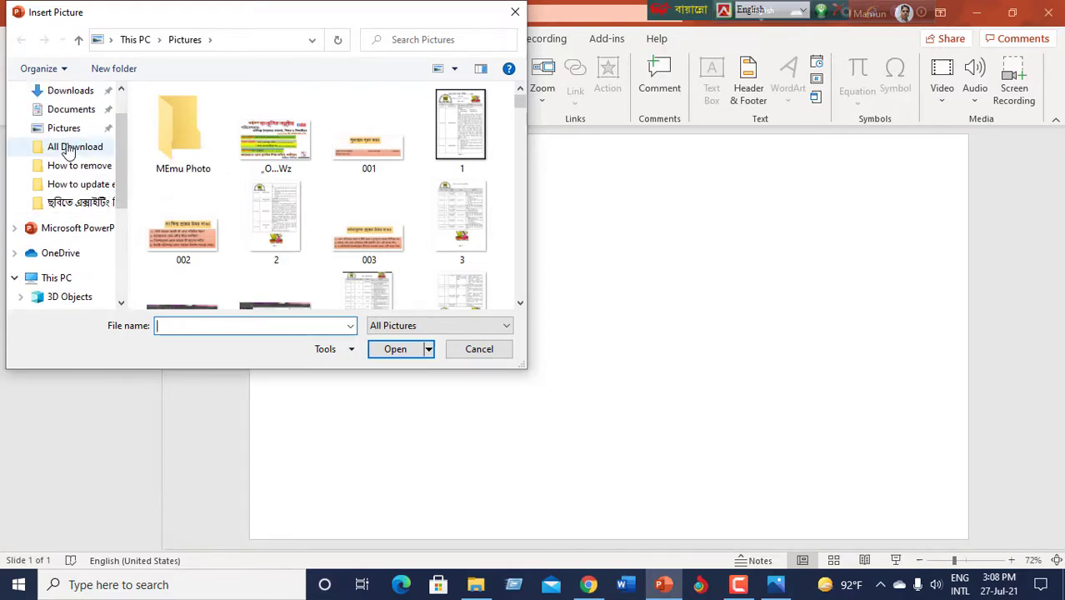
left_click(70, 150)
scroll(237, 160, "down", 3)
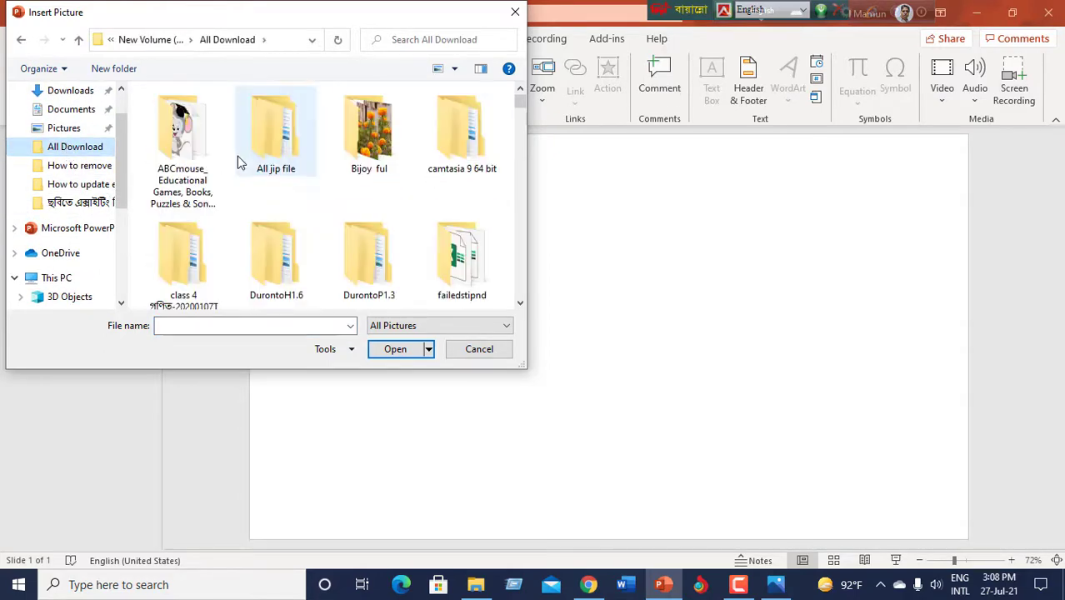
scroll(239, 159, "down", 3)
scroll(238, 158, "down", 3)
scroll(238, 158, "down", 3)
scroll(238, 160, "down", 3)
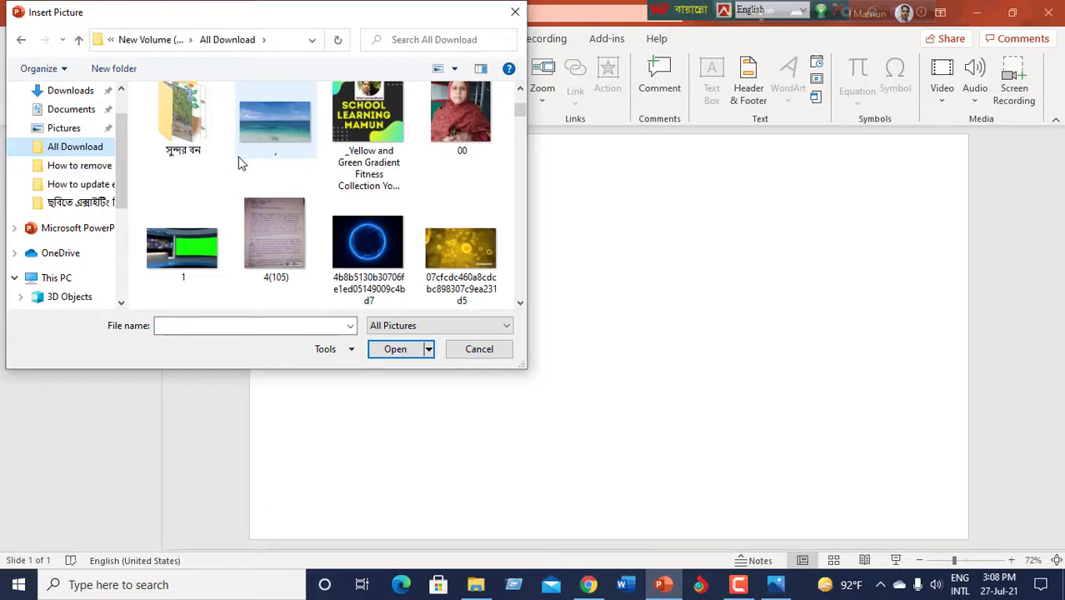
scroll(238, 160, "down", 3)
scroll(239, 163, "down", 3)
scroll(239, 162, "down", 3)
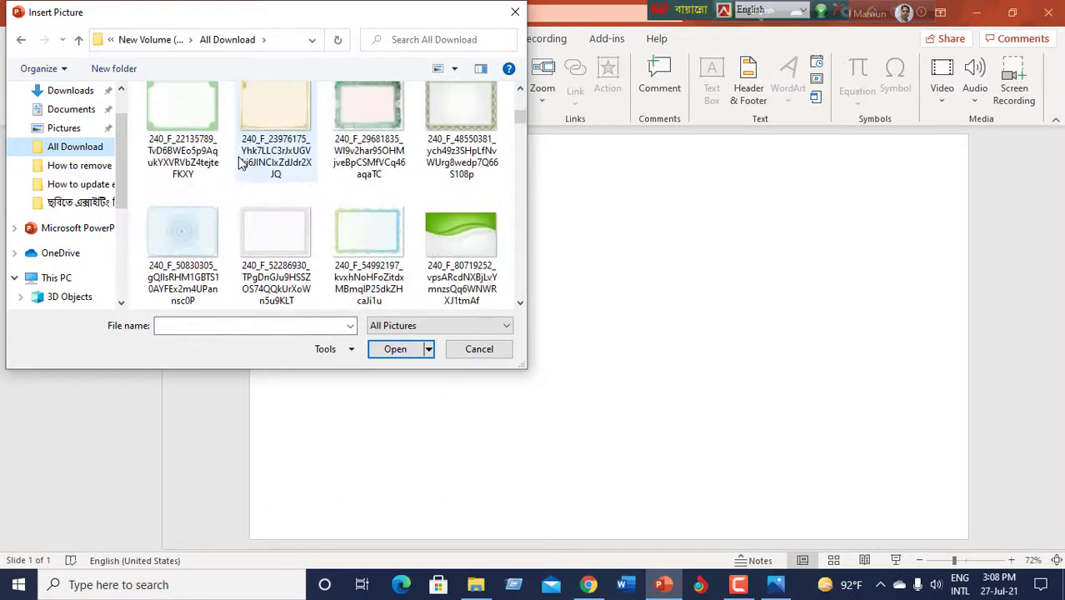
scroll(239, 163, "down", 3)
scroll(239, 163, "down", 3)
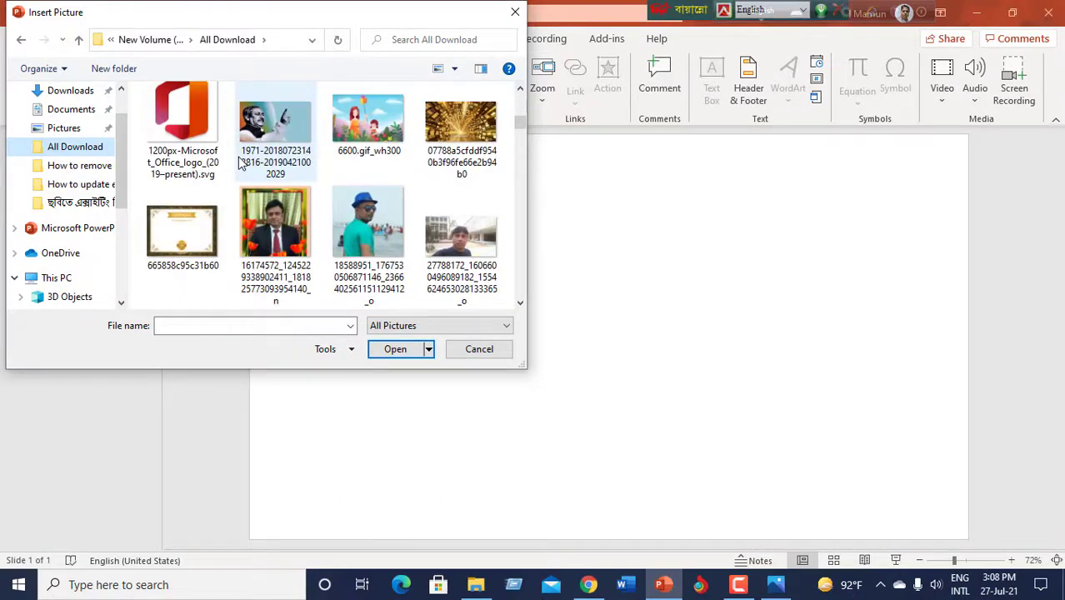
left_click(353, 147)
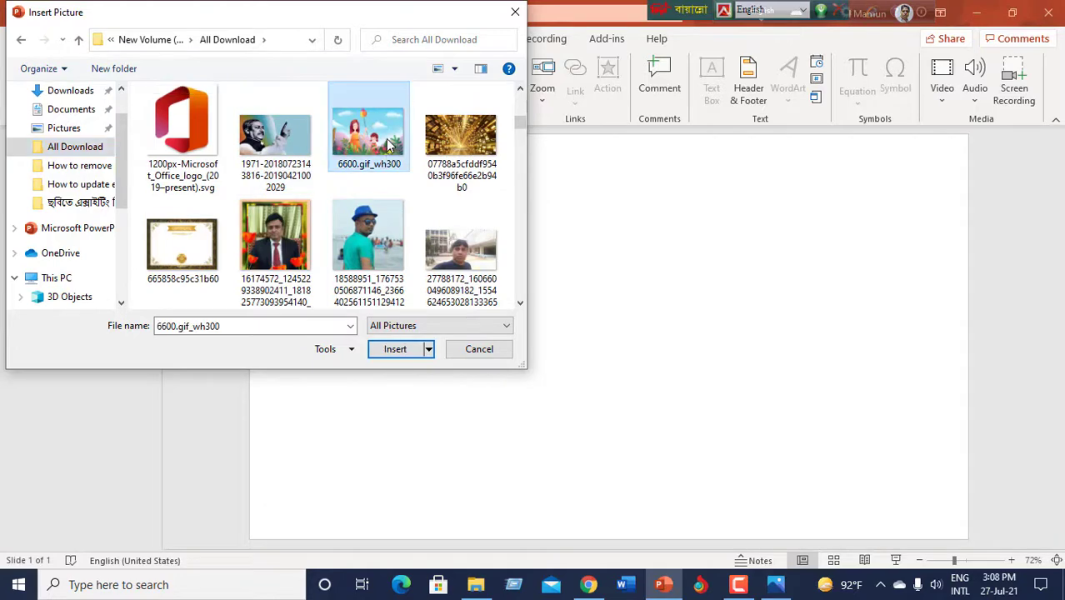
left_click(396, 349)
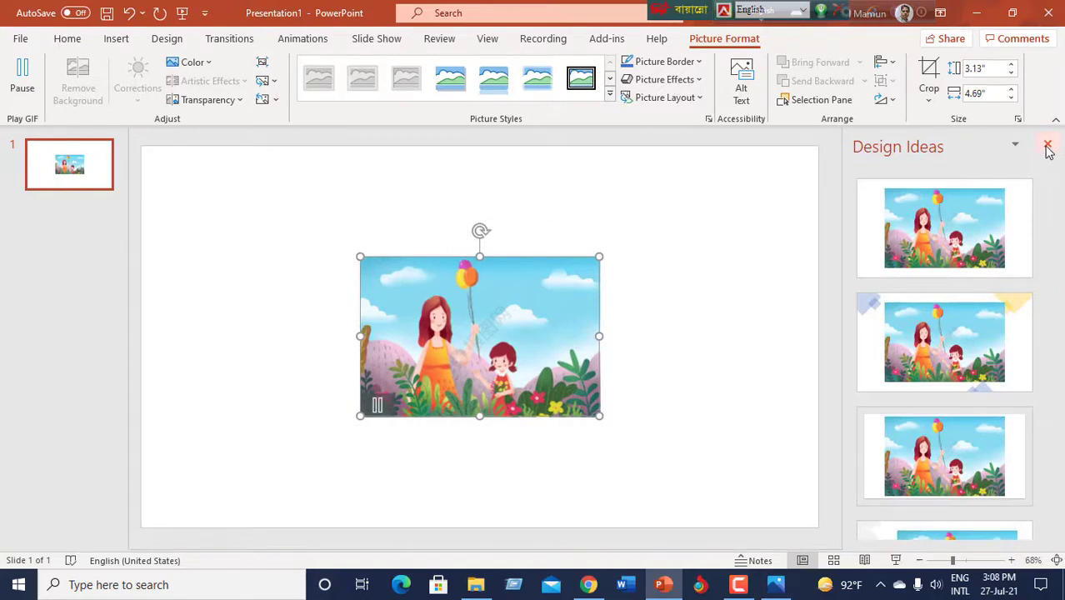
Step: Stretch the cartoon GIF to cover the whole slide at 13.33" × 7.5"
left_click(1047, 144)
mouse_move(482, 421)
left_mouse_down()
mouse_move(284, 527)
mouse_move(305, 508)
left_mouse_up()
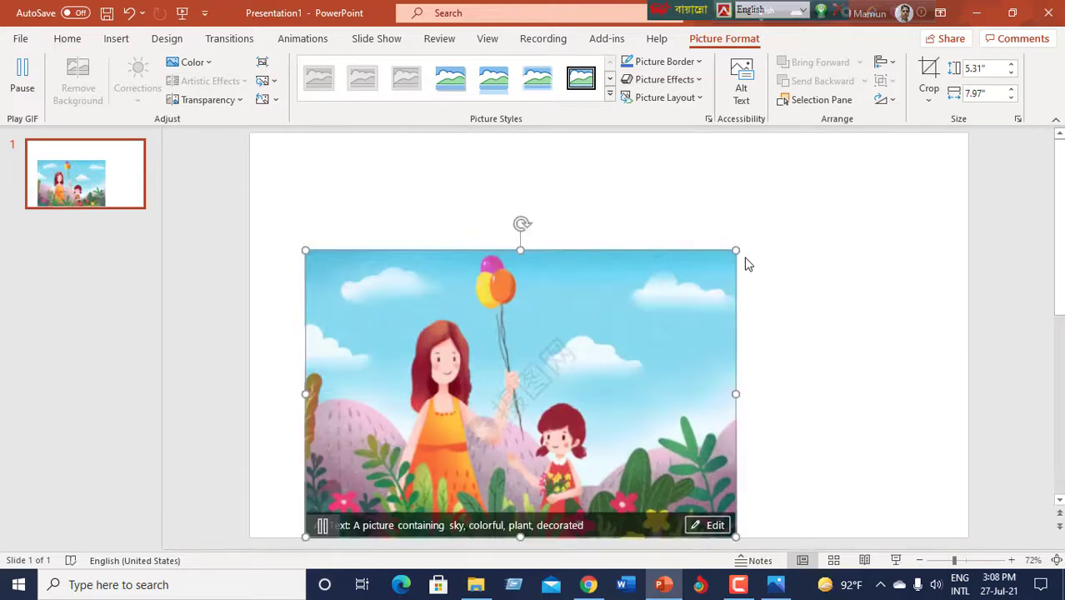
left_click_drag(735, 249, 912, 134)
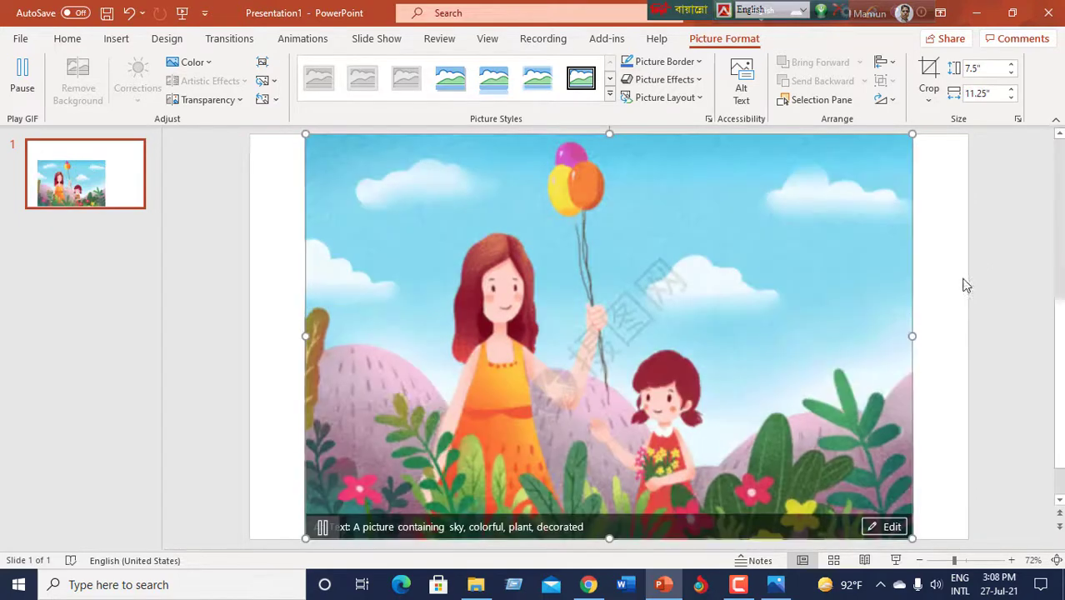
left_click_drag(913, 336, 969, 336)
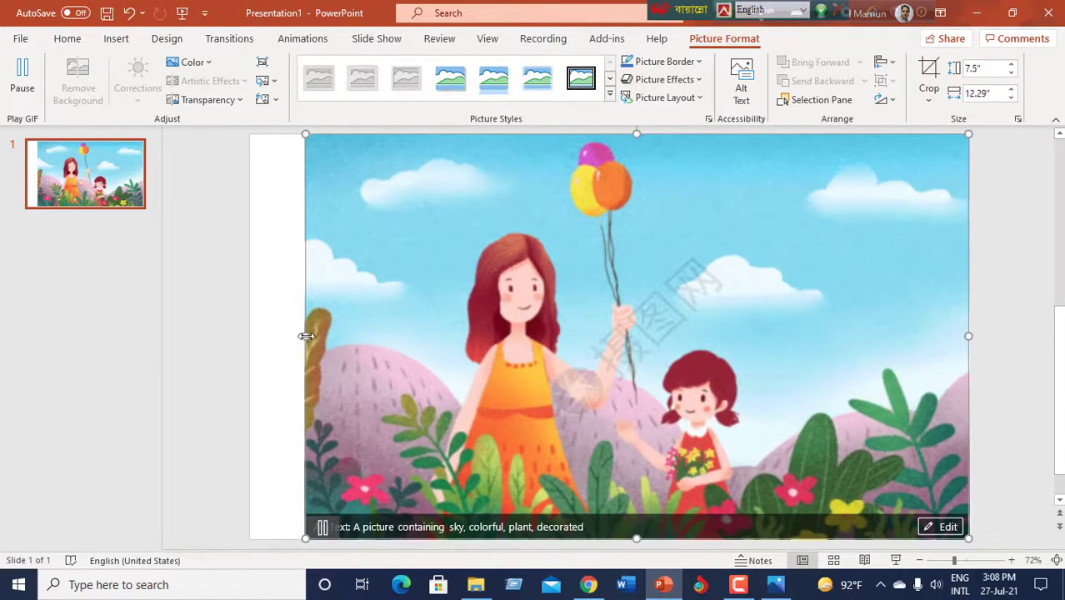
left_click_drag(306, 336, 249, 335)
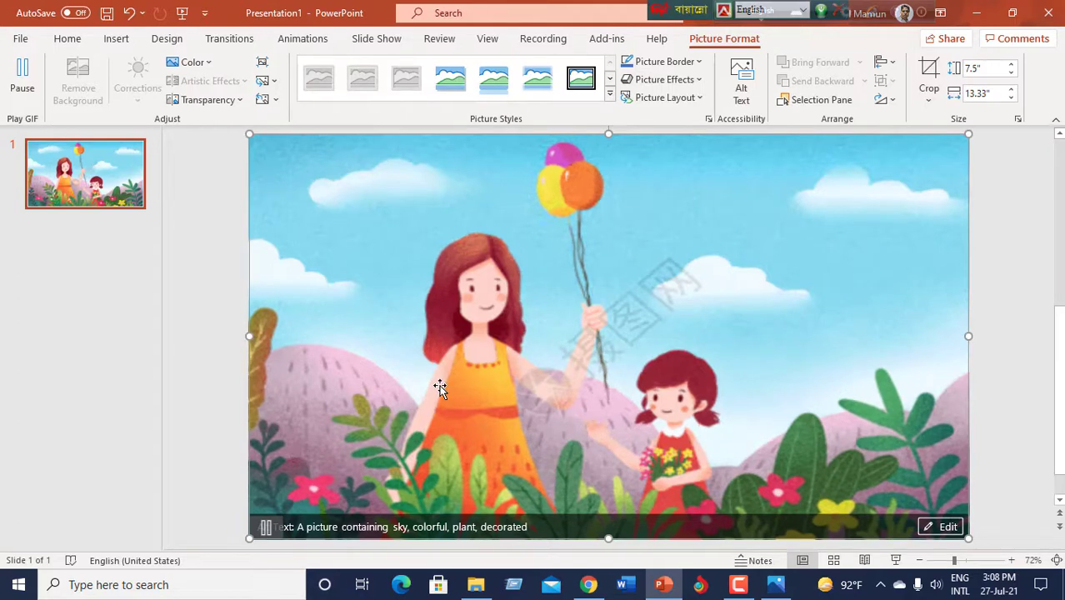
left_click(1020, 244)
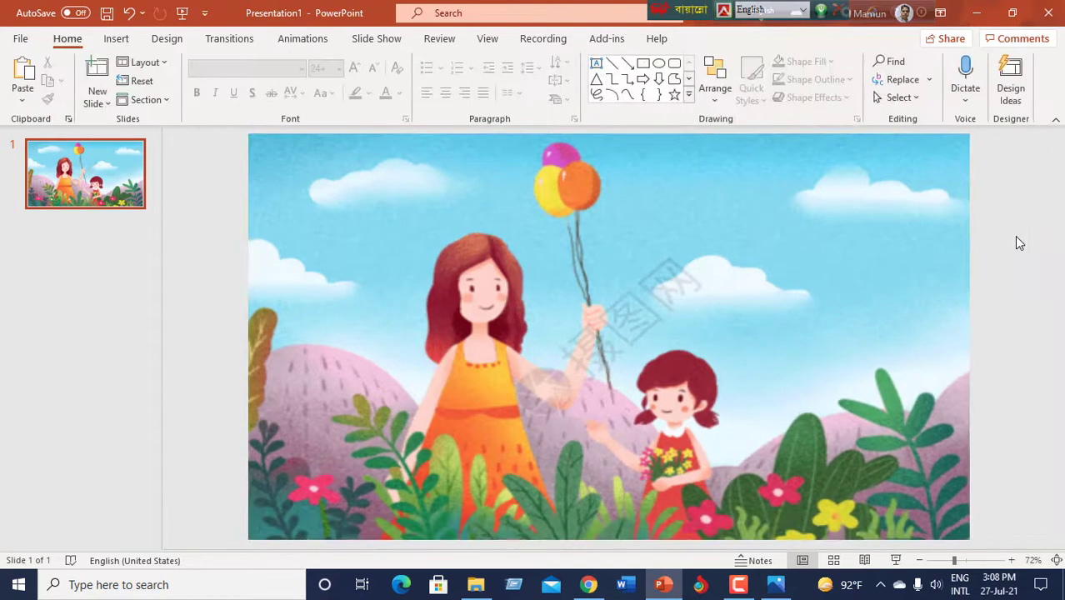
left_click(818, 239)
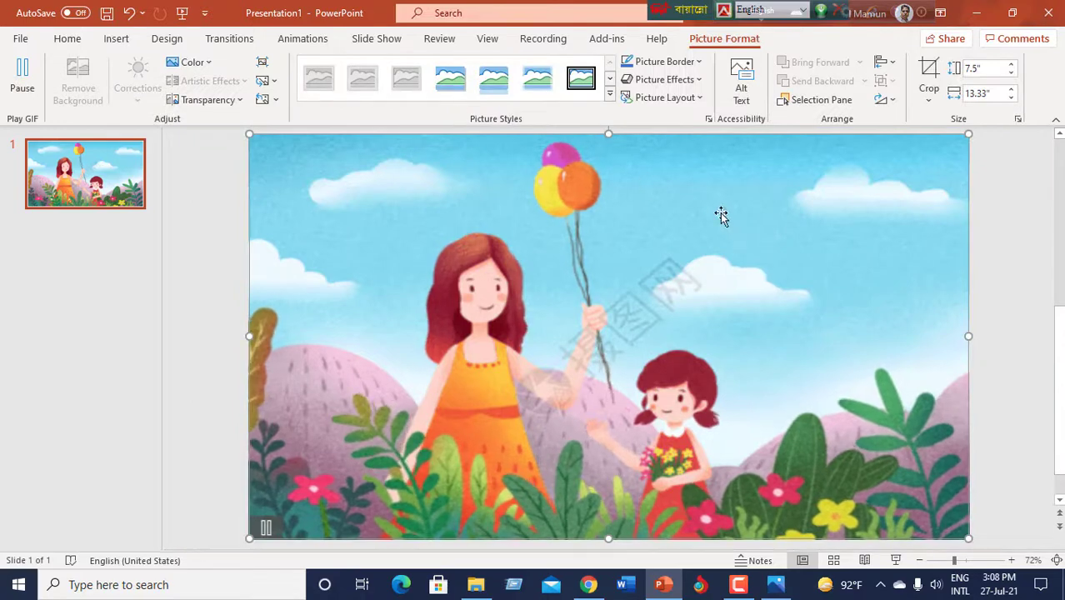
left_click(70, 39)
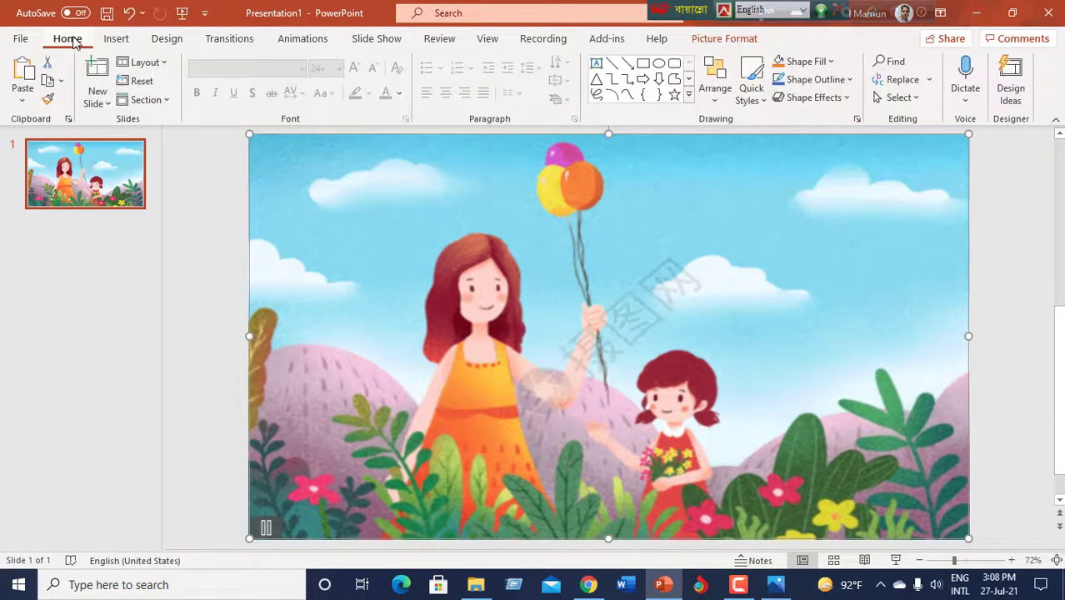
Step: Draw a text box near the top right reading 00:00:59 in the Digiface font
left_click(596, 64)
left_click_drag(629, 157, 958, 237)
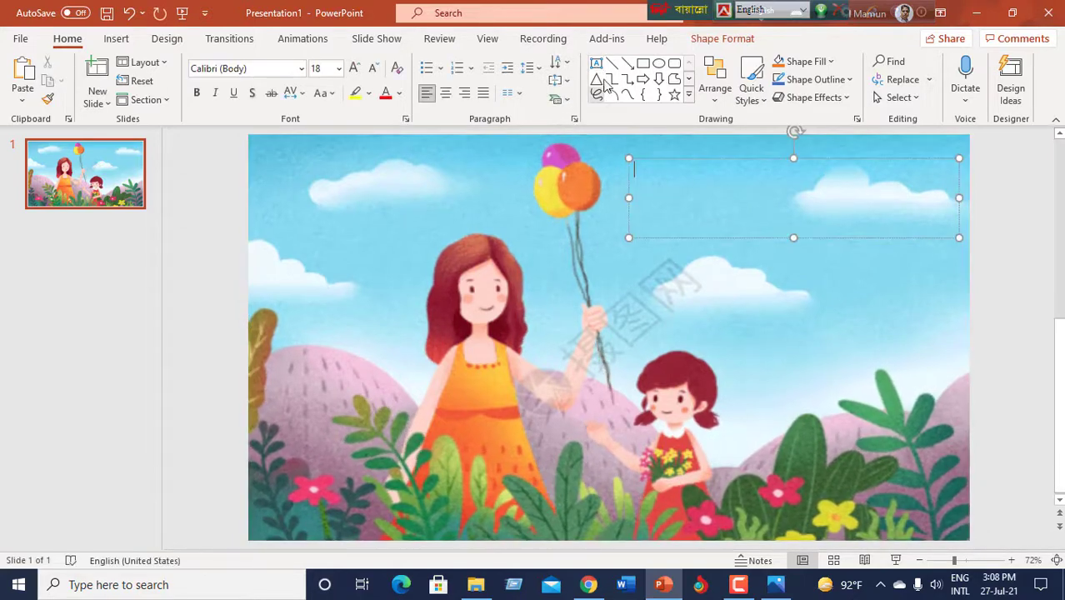
left_click(257, 70)
type("Digiface")
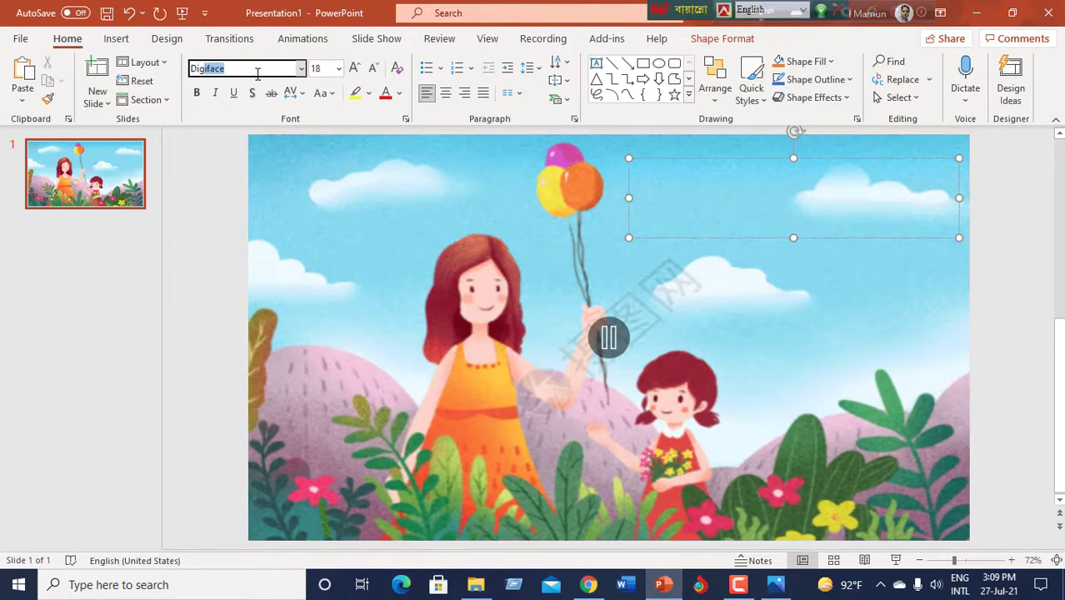
key("Return")
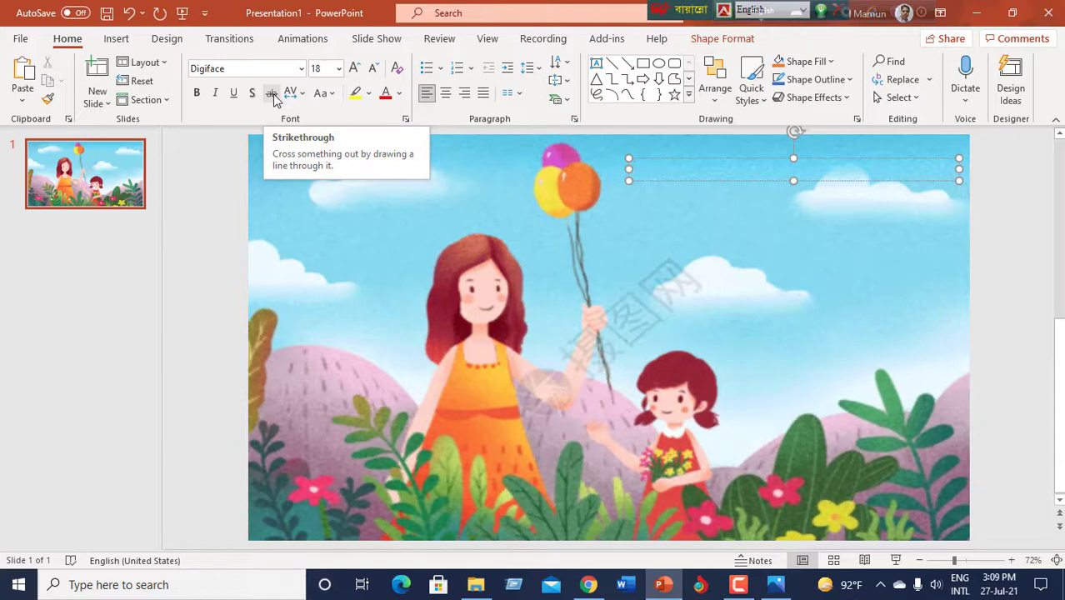
type("00:00")
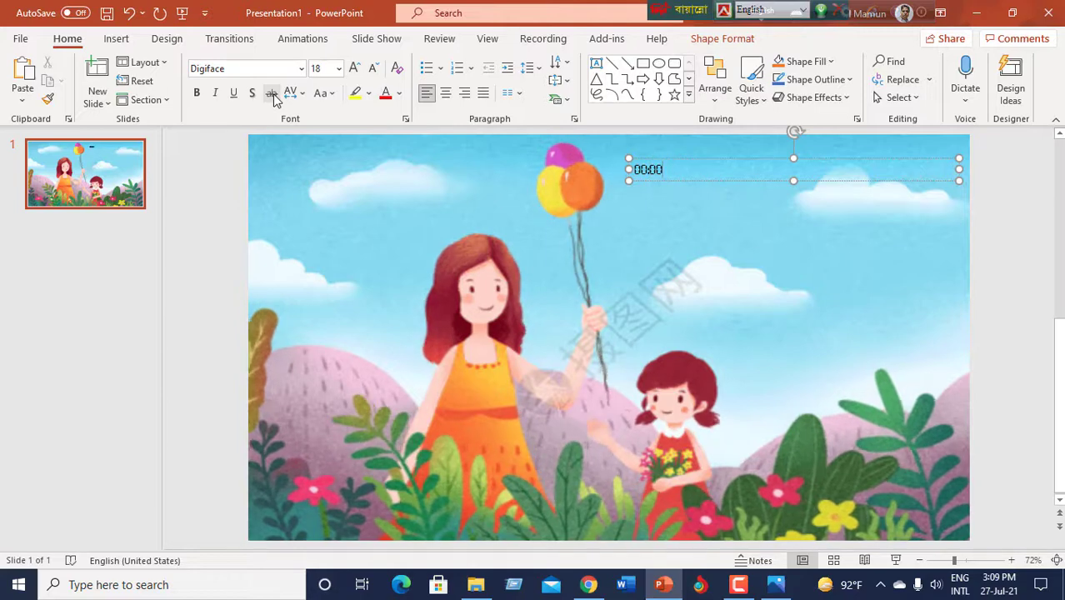
type(":")
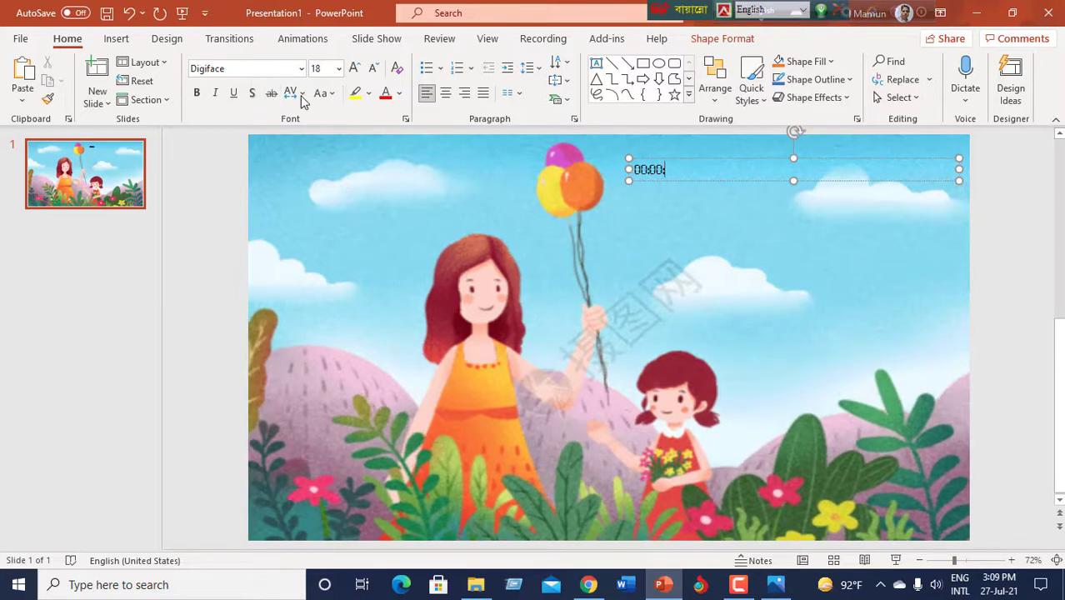
key("BackSpace")
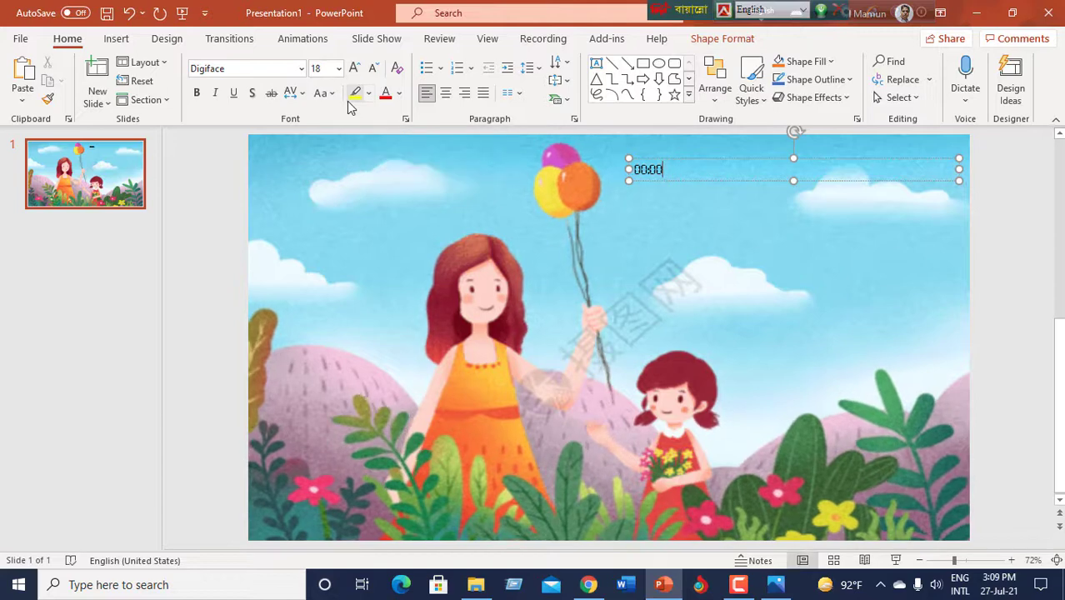
type(":59")
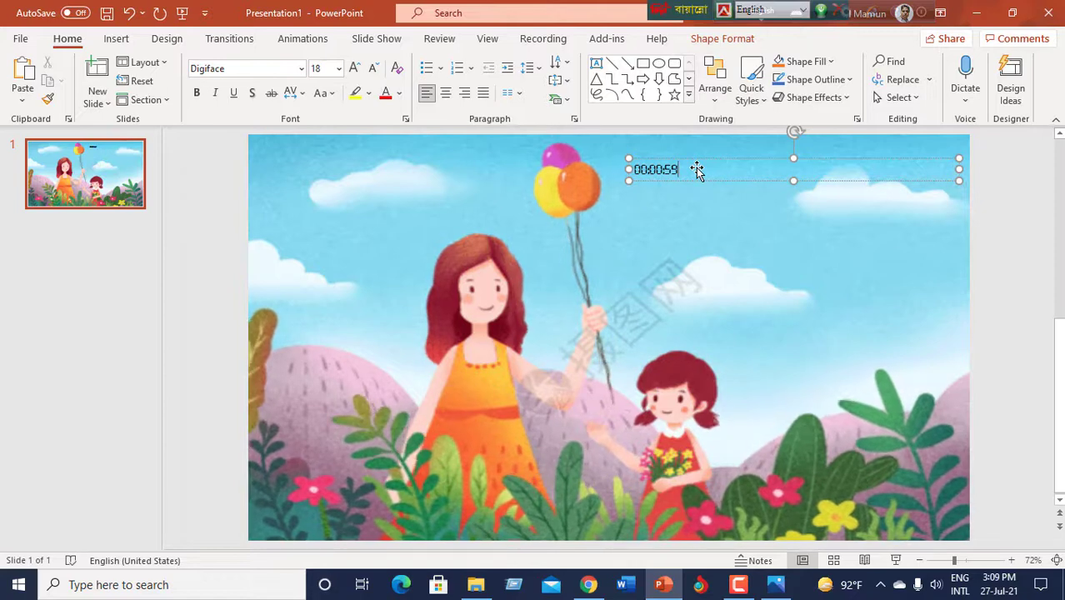
key("ctrl+a")
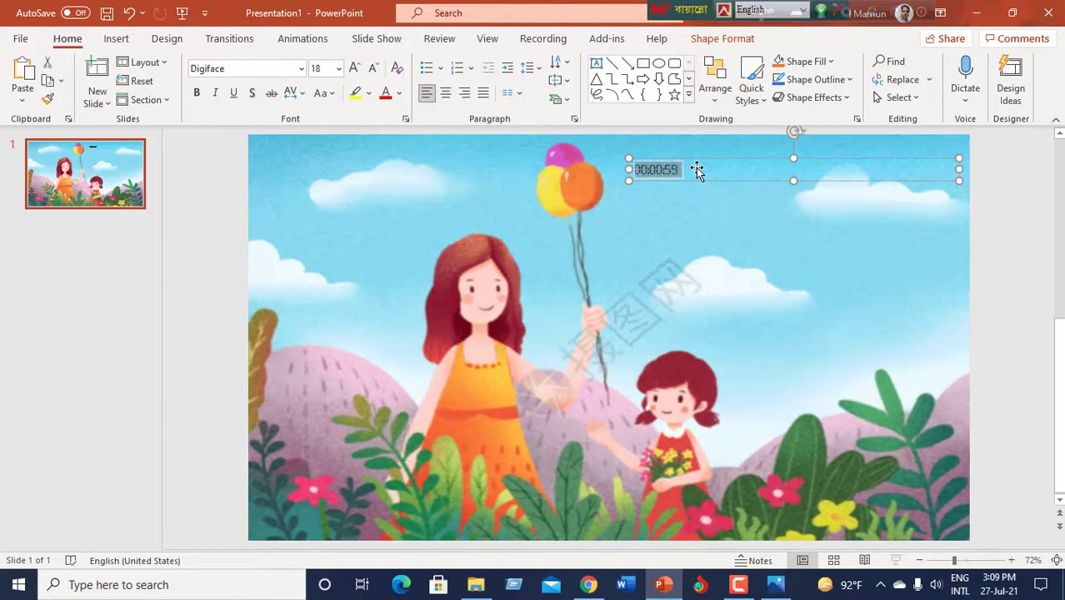
Step: Enlarge the timer to 115 pt and move it to the slide's top right
key("ctrl+bracketright")
key("ctrl+bracketright")
key("ctrl+bracketright")
key("ctrl+bracketright")
key("ctrl+bracketright")
key("ctrl+bracketright")
key("ctrl+bracketright")
key("ctrl+bracketright")
key("ctrl+bracketright")
key("ctrl+bracketright")
key("ctrl+bracketright")
key("ctrl+bracketright")
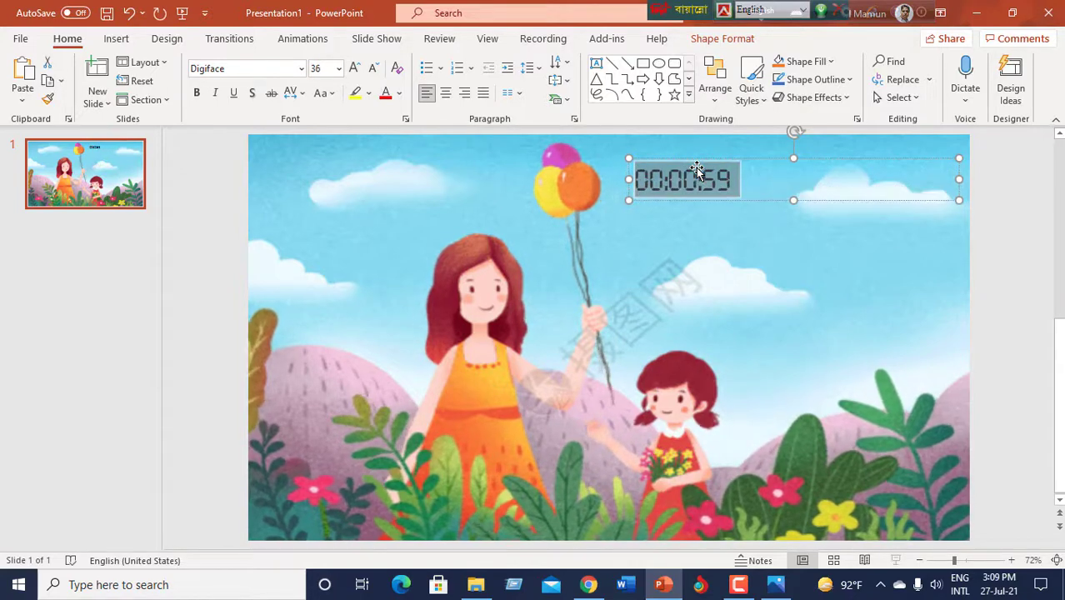
key("ctrl+bracketright")
key("ctrl+bracketright")
key("ctrl+bracketright")
key("ctrl+bracketright")
key("ctrl+bracketright")
key("ctrl+bracketright")
key("ctrl+bracketright")
key("ctrl+bracketright")
key("ctrl+bracketright")
key("ctrl+bracketright")
key("ctrl+bracketright")
key("ctrl+bracketright")
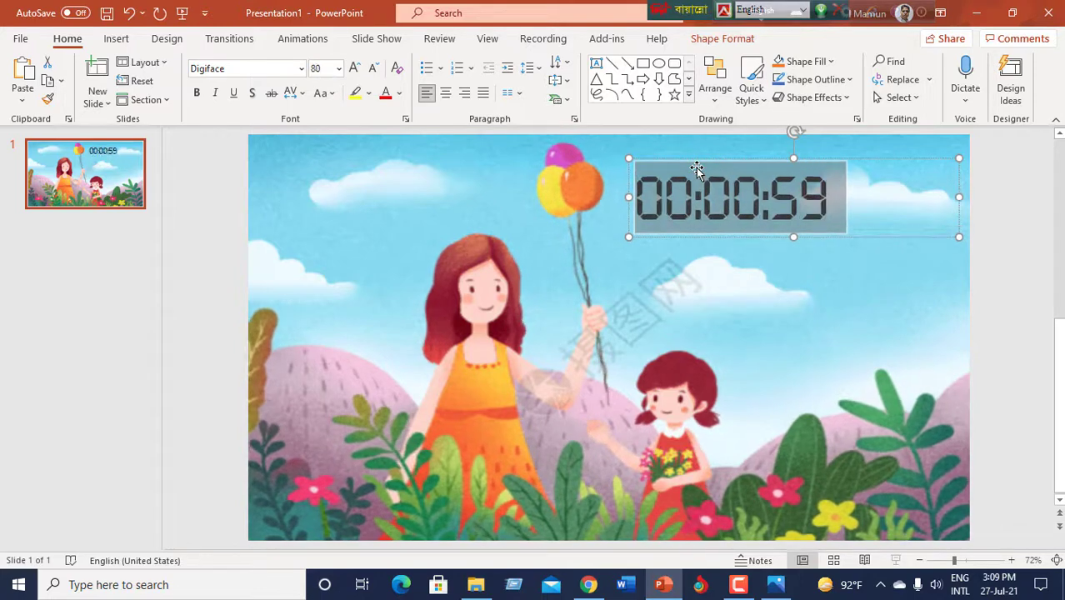
key("ctrl+bracketright")
key("ctrl+bracketright")
key("ctrl+bracketright")
key("ctrl+bracketright")
key("ctrl+bracketright")
key("ctrl+bracketright")
key("ctrl+bracketright")
key("ctrl+bracketright")
key("ctrl+bracketright")
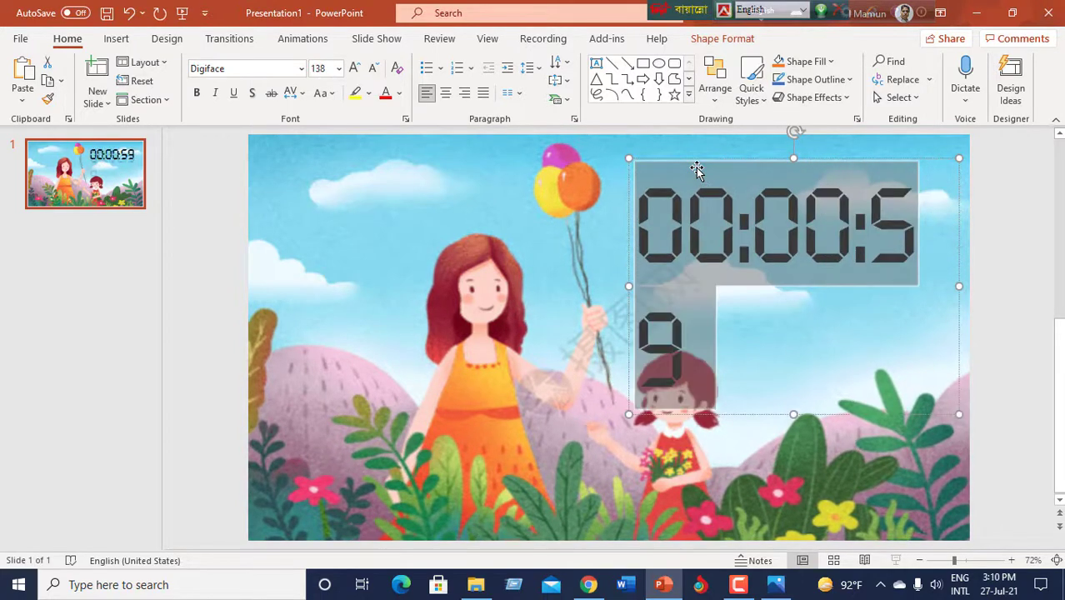
key("ctrl+bracketleft")
key("ctrl+bracketleft")
key("ctrl+bracketleft")
key("ctrl+bracketleft")
key("ctrl+bracketleft")
key("ctrl+bracketleft")
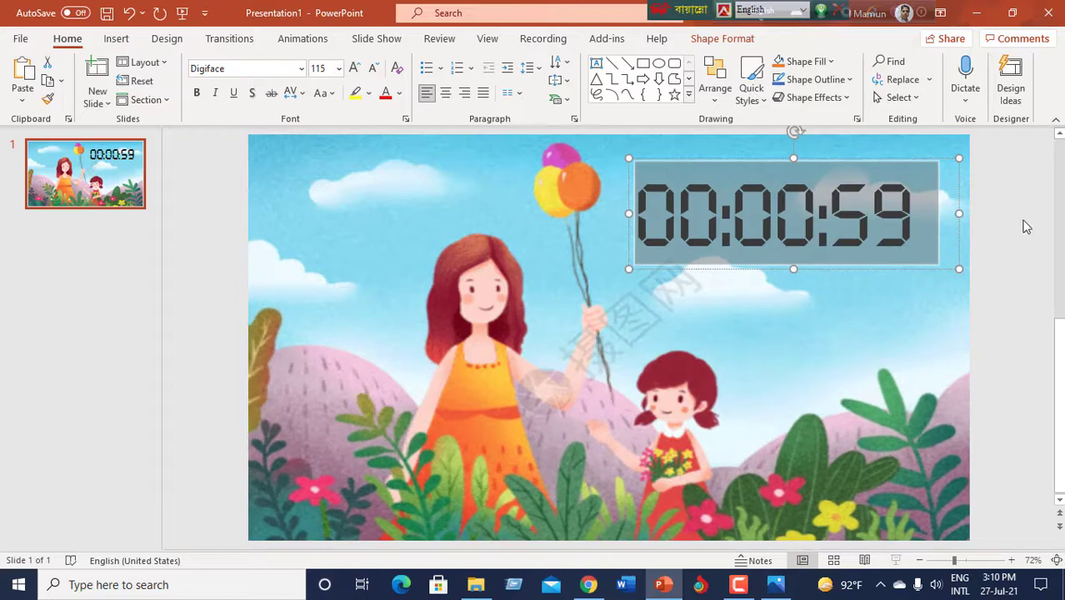
left_click(1034, 217)
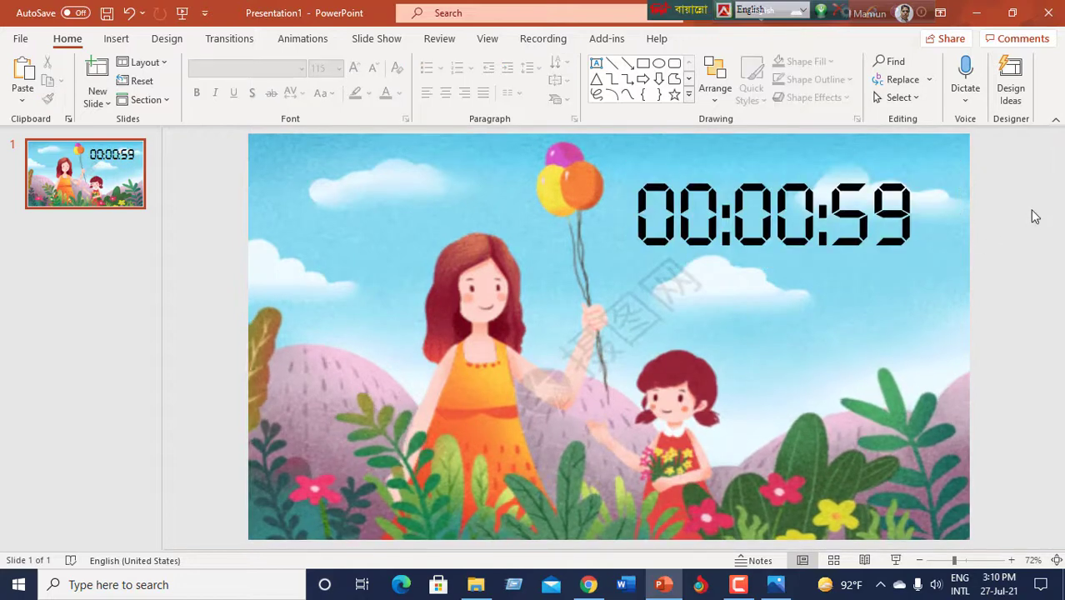
left_click(785, 222)
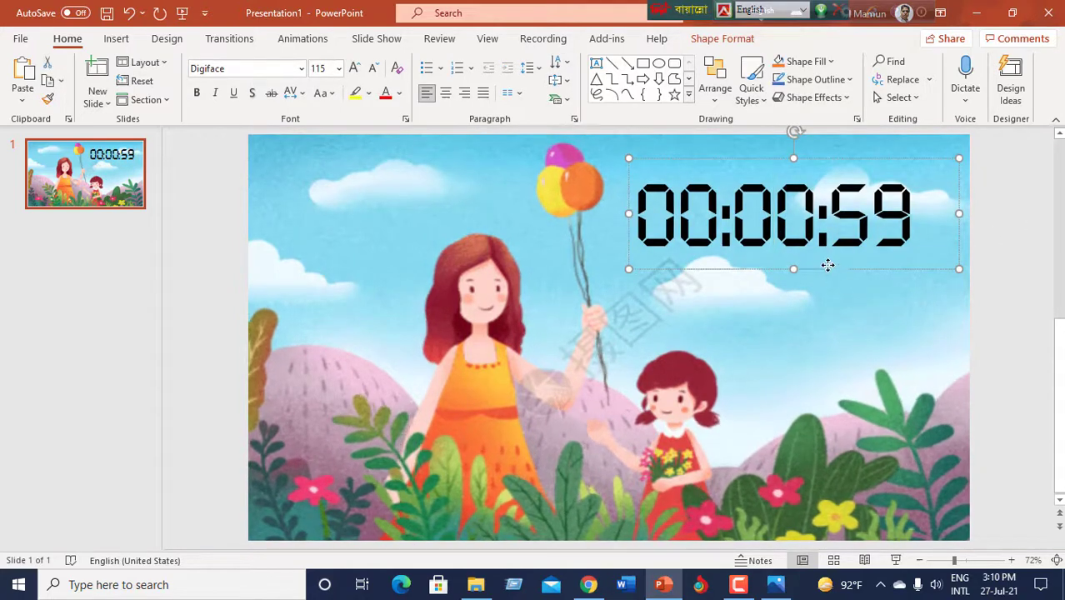
left_click_drag(827, 265, 824, 246)
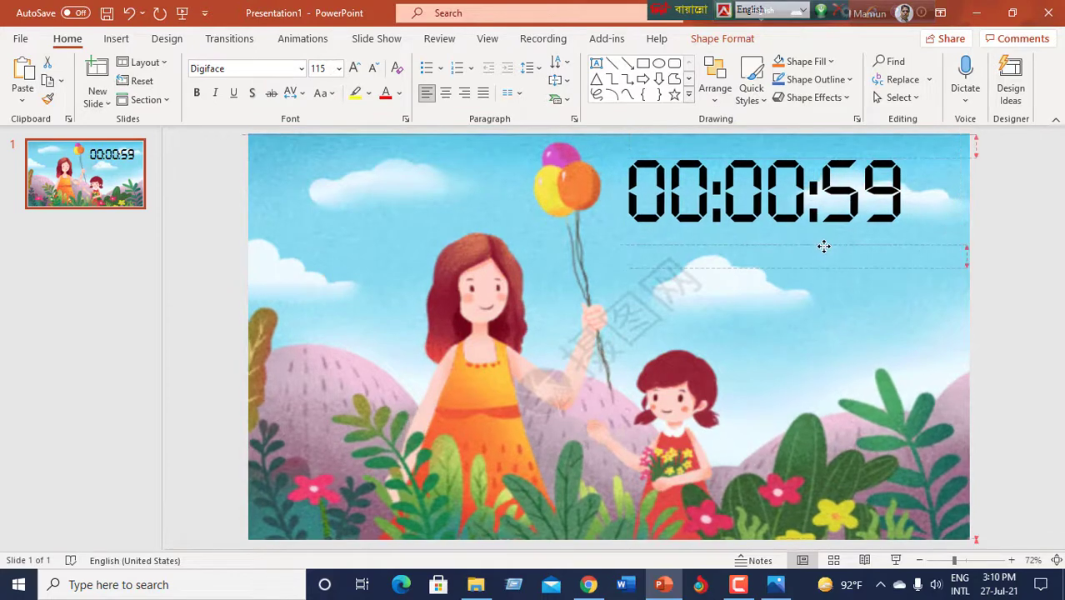
left_click(946, 266)
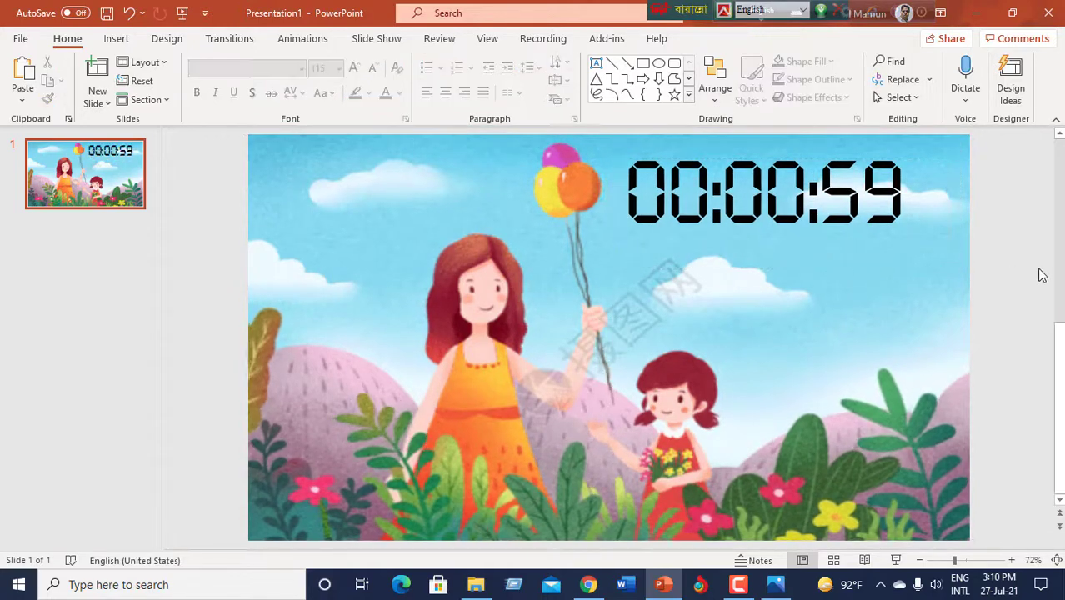
Step: Colour the 00:00:59 timer digits red
left_click(904, 206)
left_click_drag(905, 206, 624, 200)
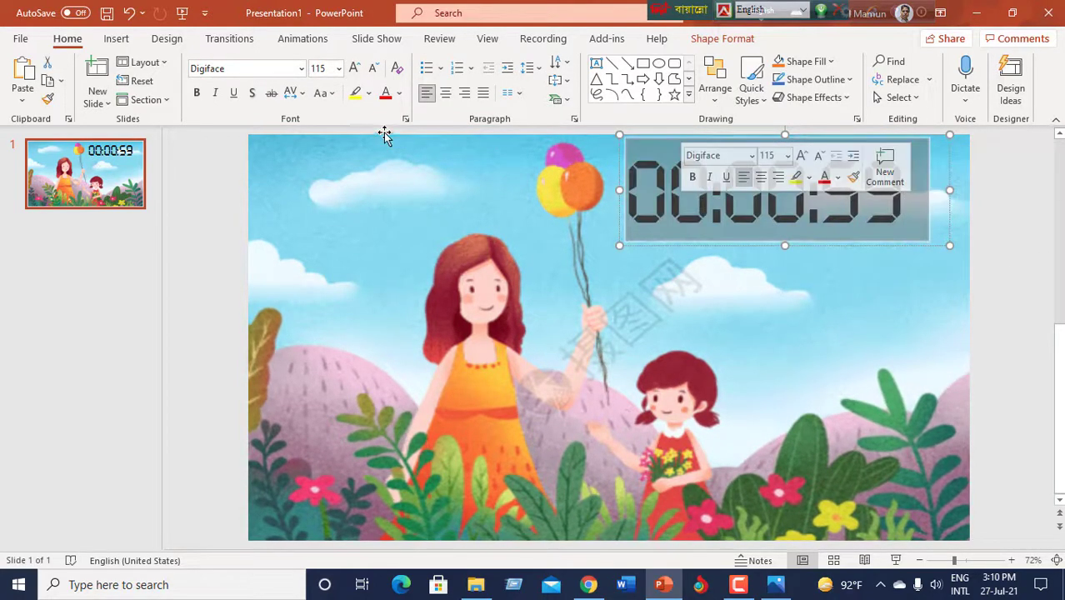
left_click(385, 93)
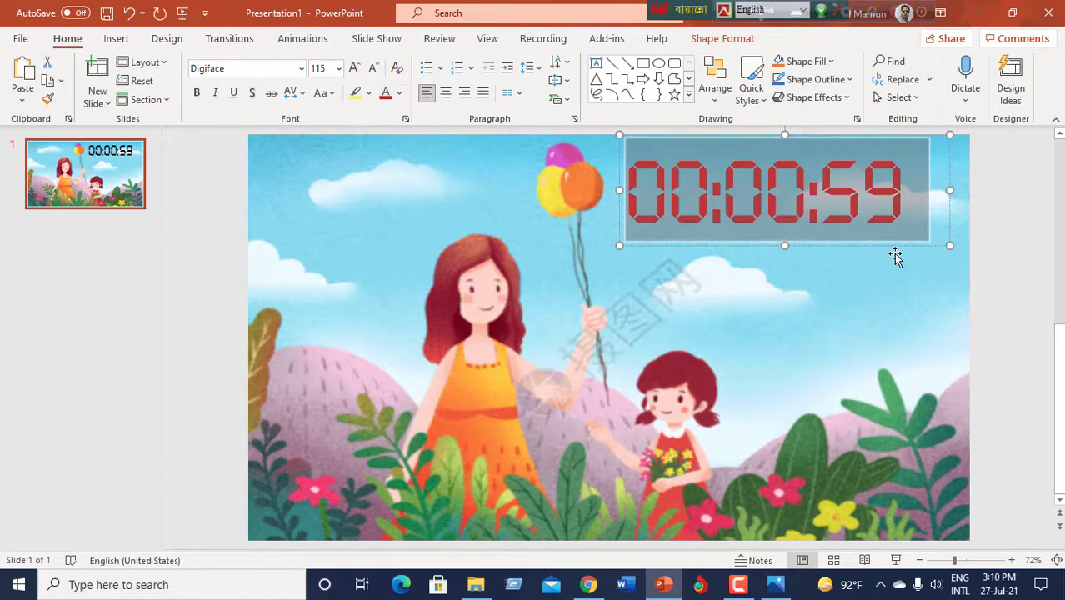
left_click(1007, 257)
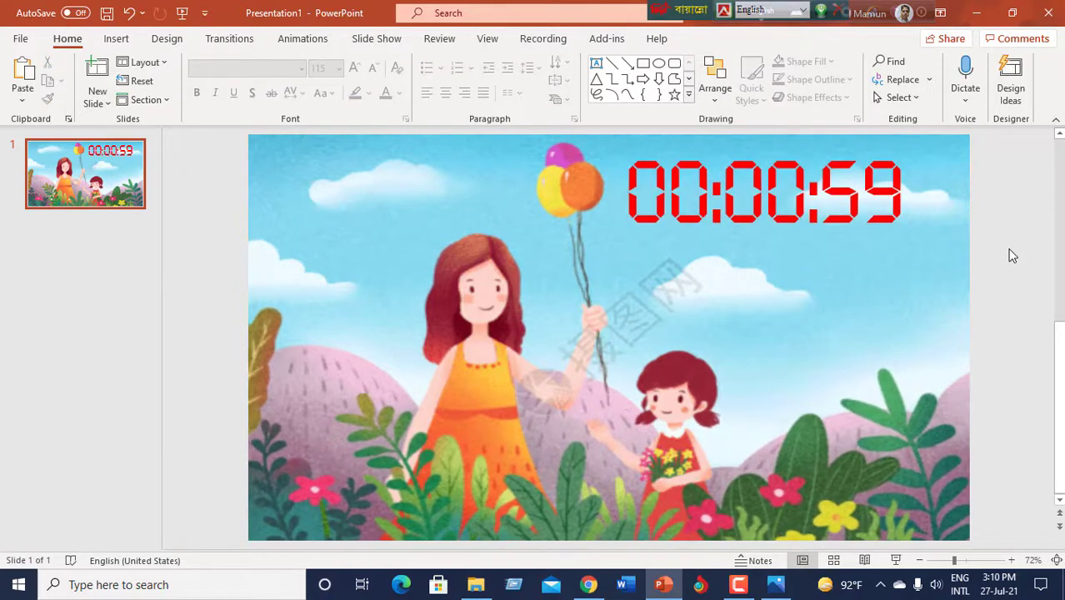
Step: Add a bold 44 pt one-line channel-name caption in a text box below the timer
left_click(597, 65)
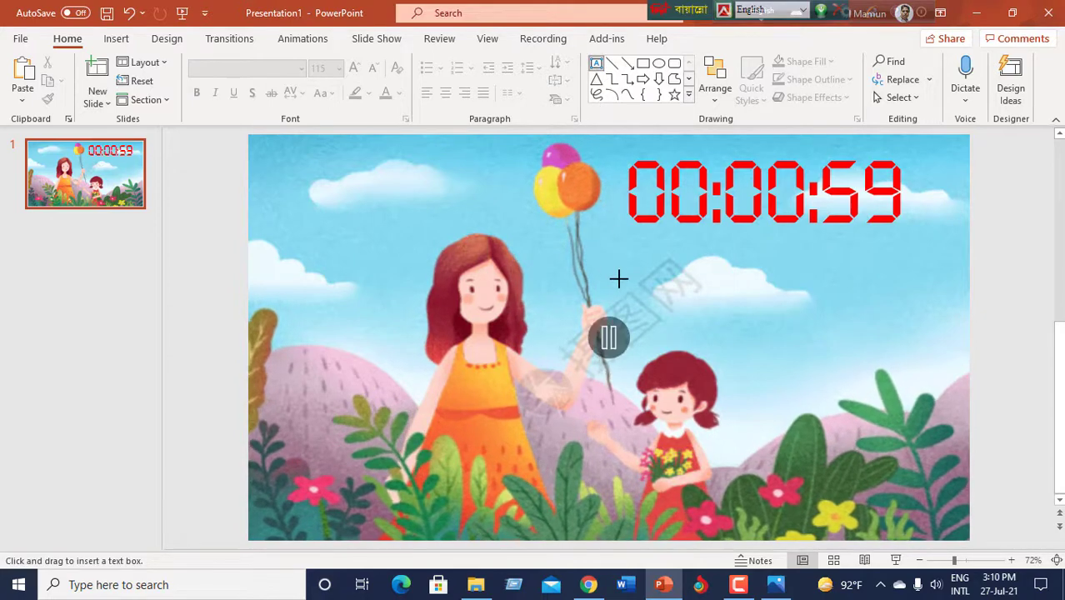
left_click_drag(609, 267, 951, 315)
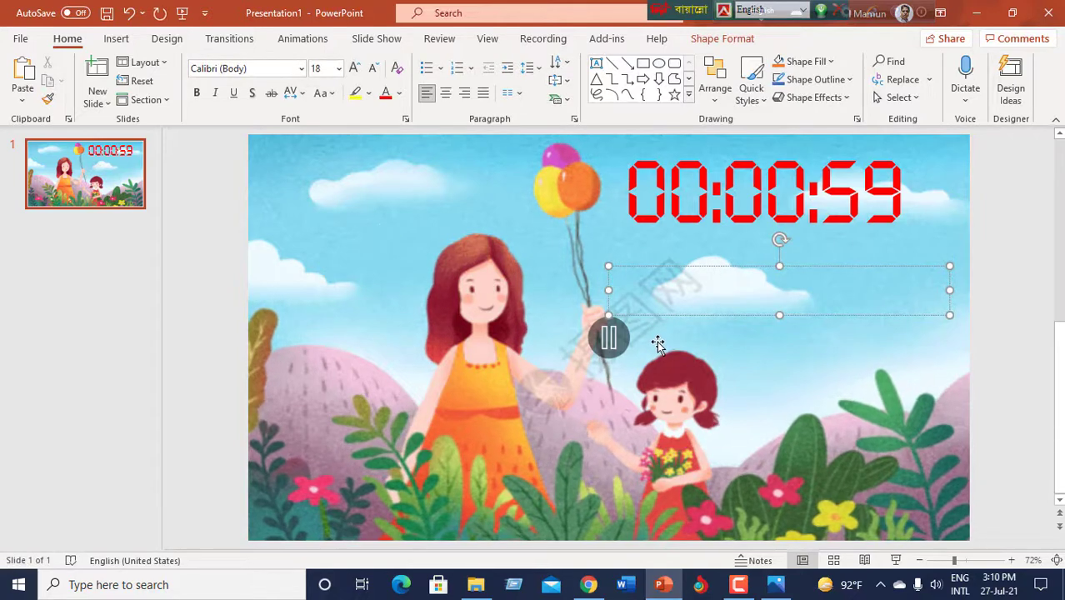
type("Sch")
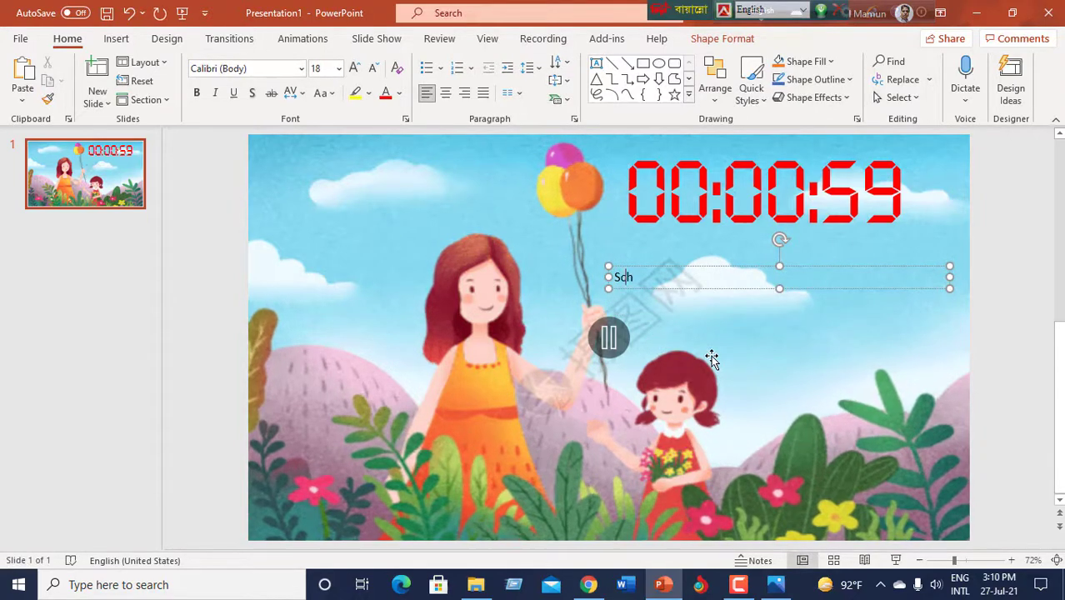
type("ool Le")
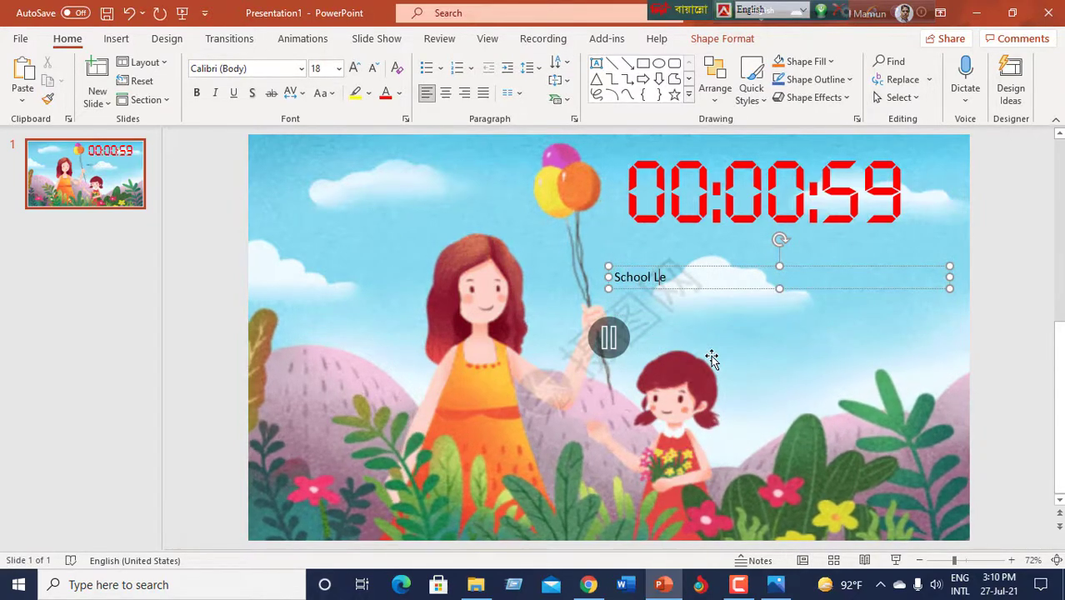
type("arnin")
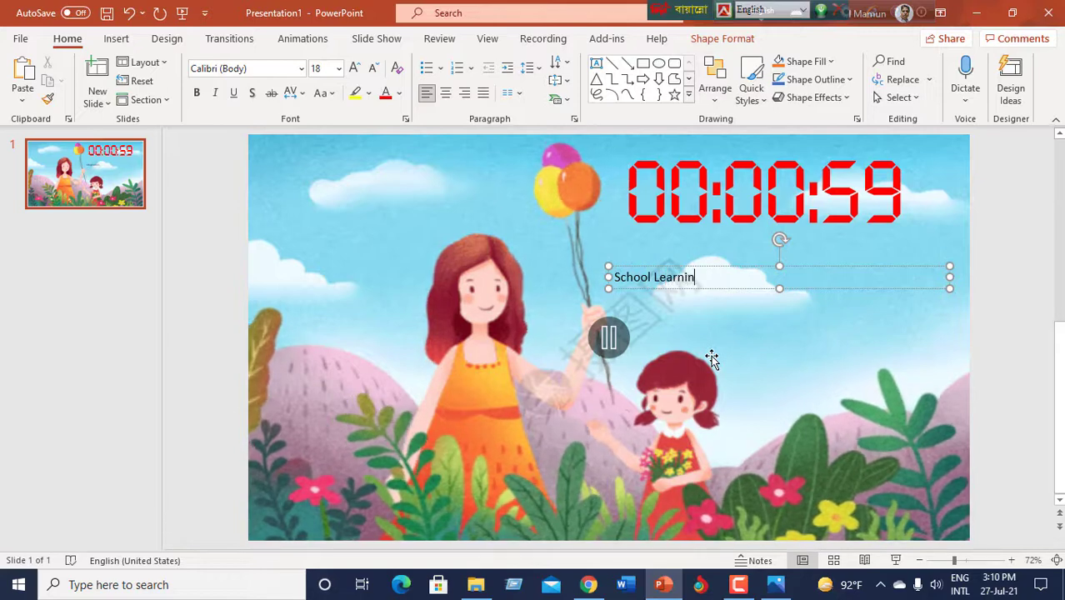
type("g Mamun")
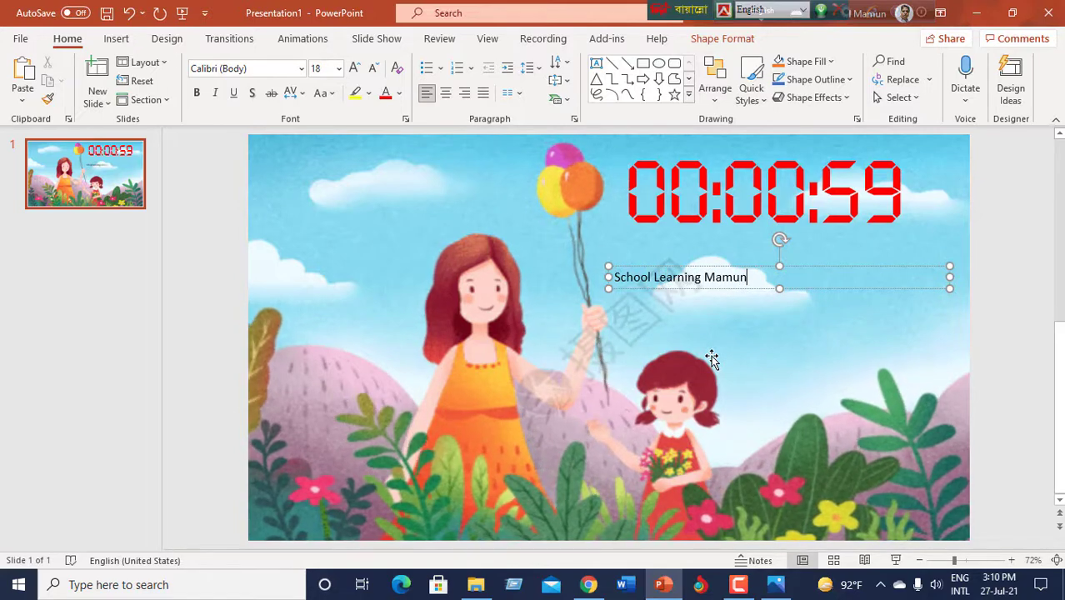
key("ctrl+a")
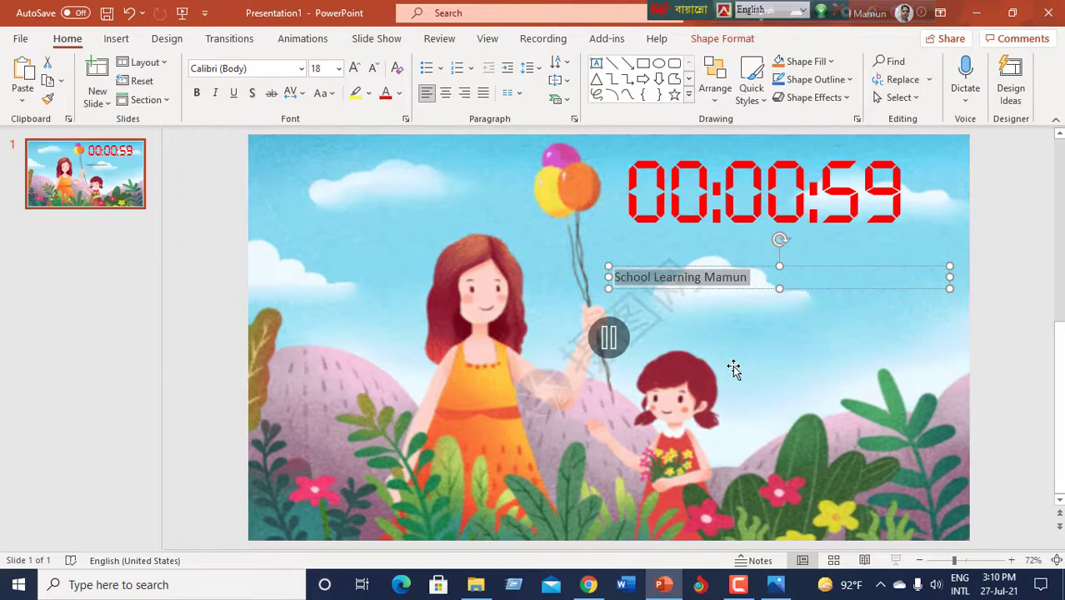
key("ctrl+shift+period")
key("ctrl+shift+period")
key("ctrl+shift+period")
key("ctrl+shift+period")
key("ctrl+shift+period")
key("ctrl+shift+period")
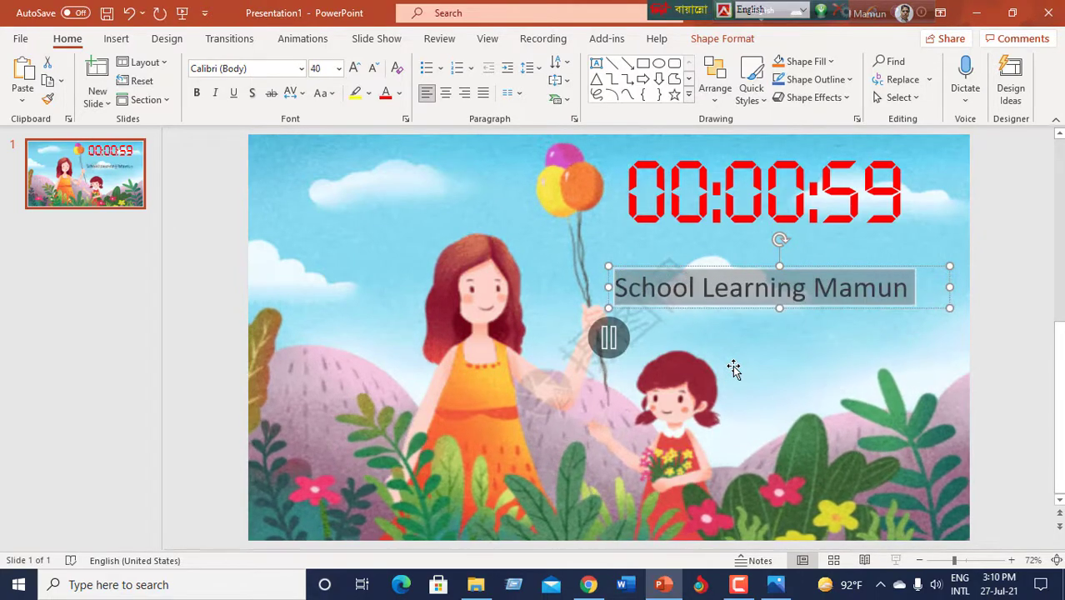
key("ctrl+shift+period")
left_click(195, 95)
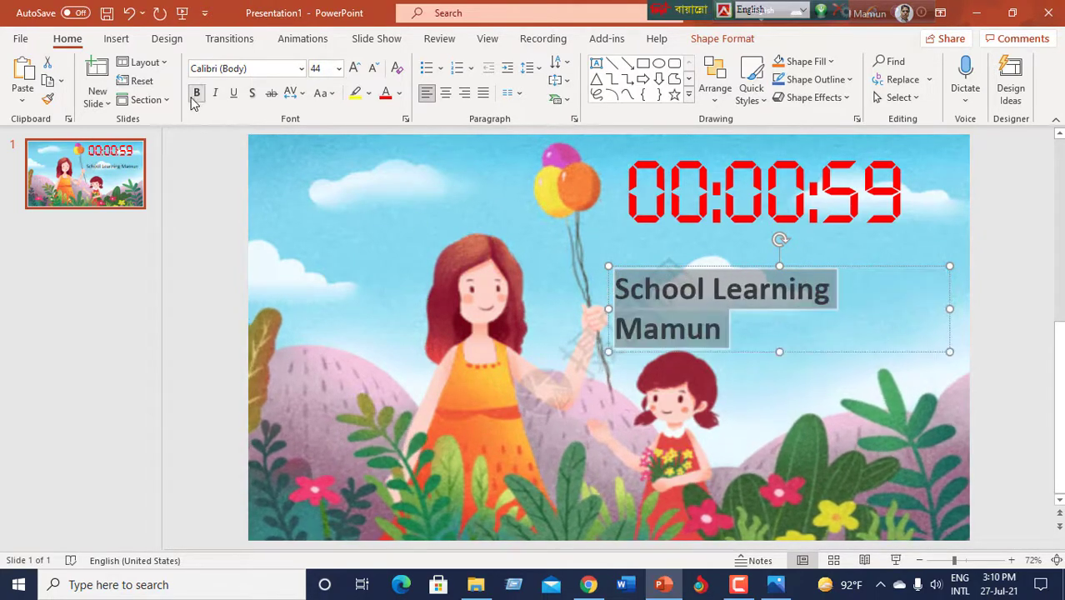
left_click_drag(950, 308, 959, 309)
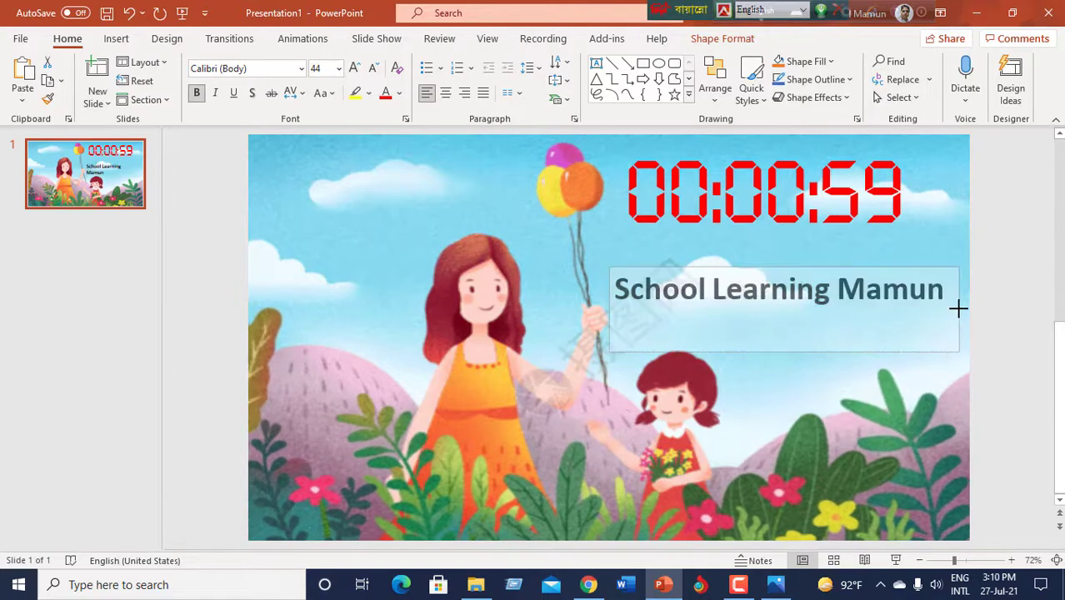
Step: Make the 00:00:59 timer digits bold
left_click(1000, 261)
left_click(863, 200)
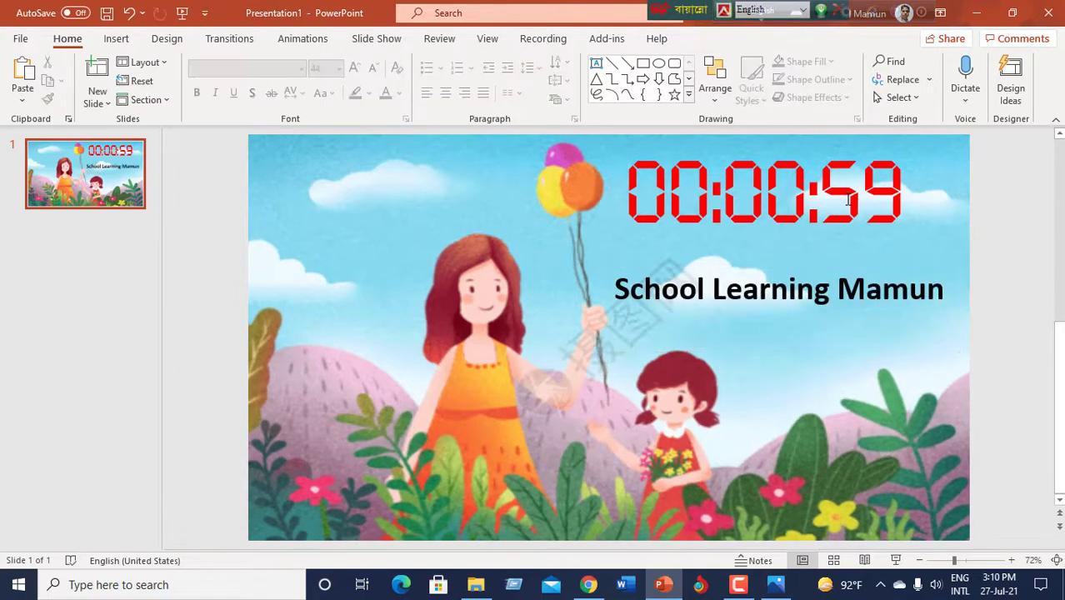
triple_click(903, 197)
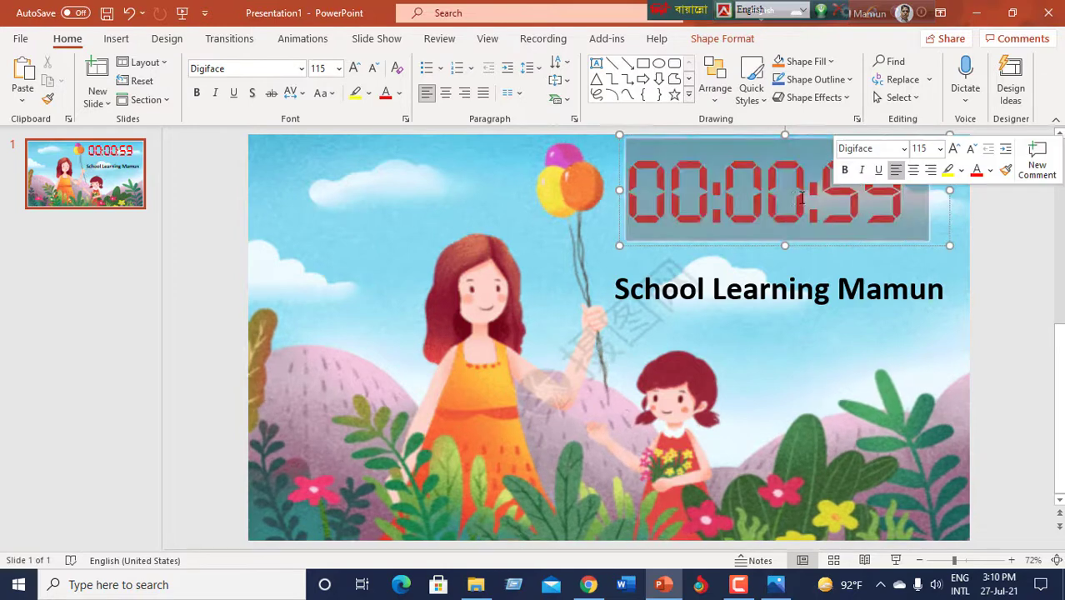
left_click(197, 96)
left_click(1017, 218)
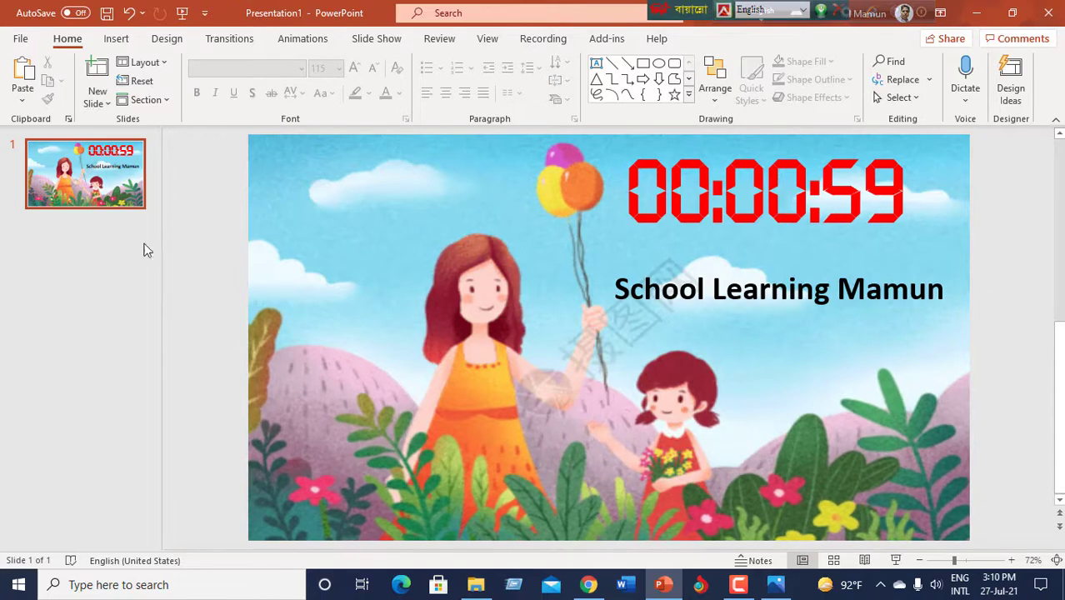
Step: Paste copies of slide 1 until the deck has 11 identical 00:00:59 timer slides
left_click(118, 194)
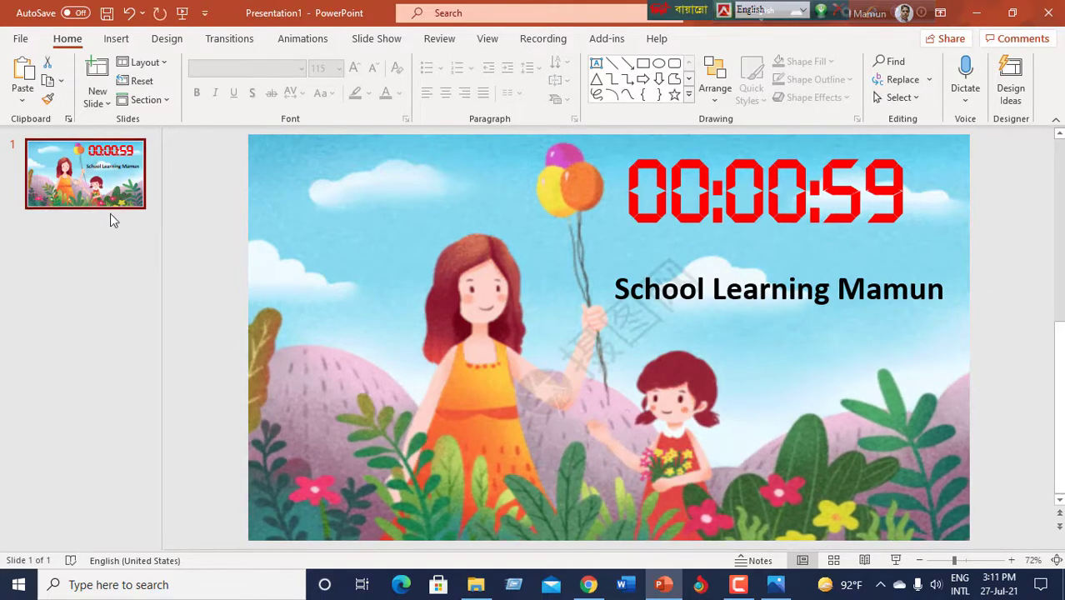
left_click(112, 221)
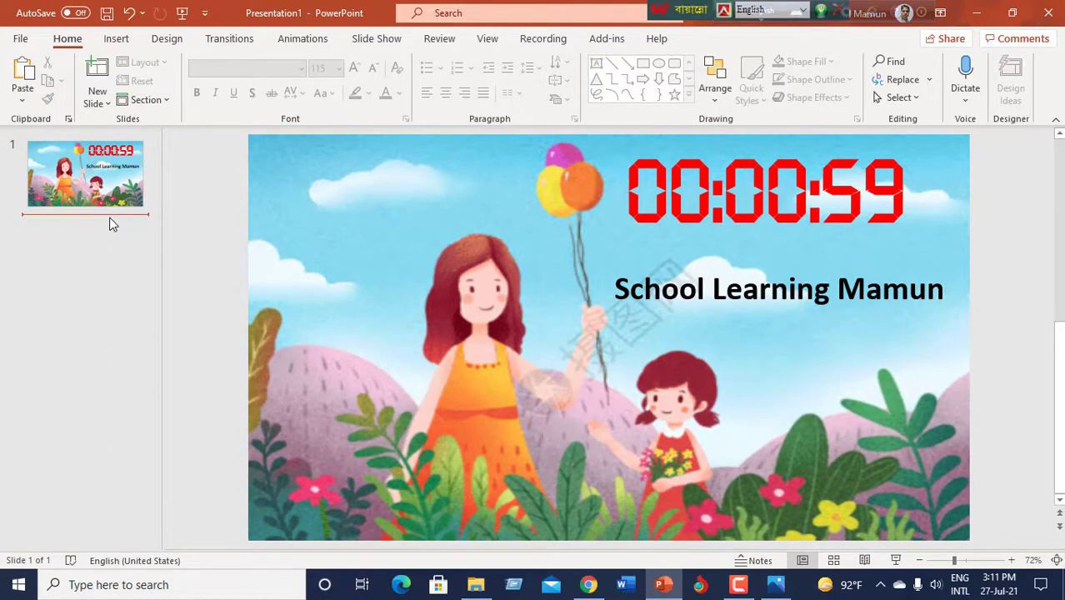
key("ctrl+v")
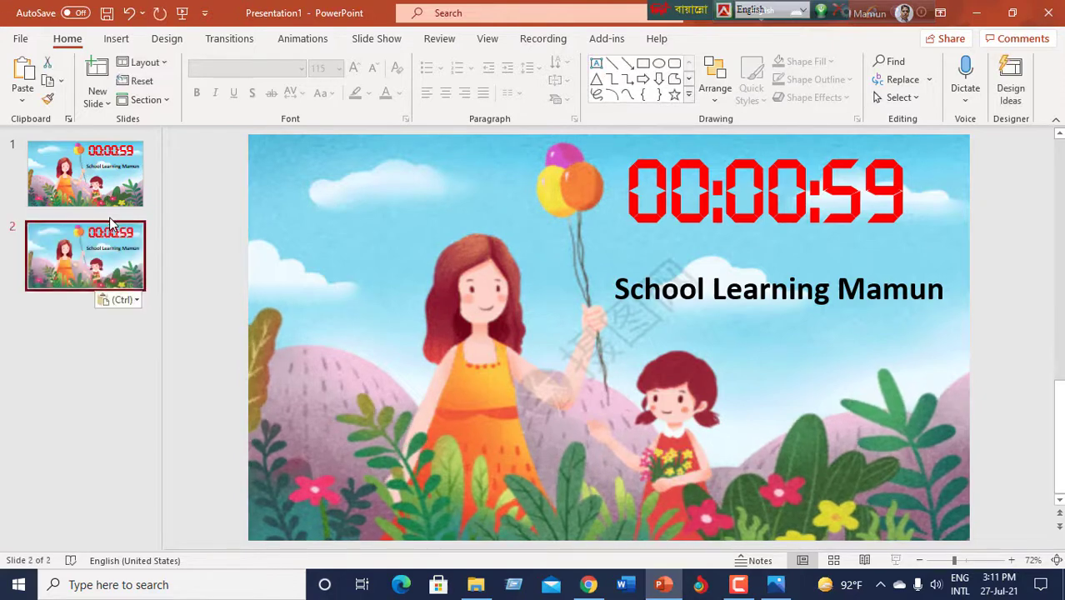
key("ctrl+v")
key("ctrl+v")
key("ctrl+v")
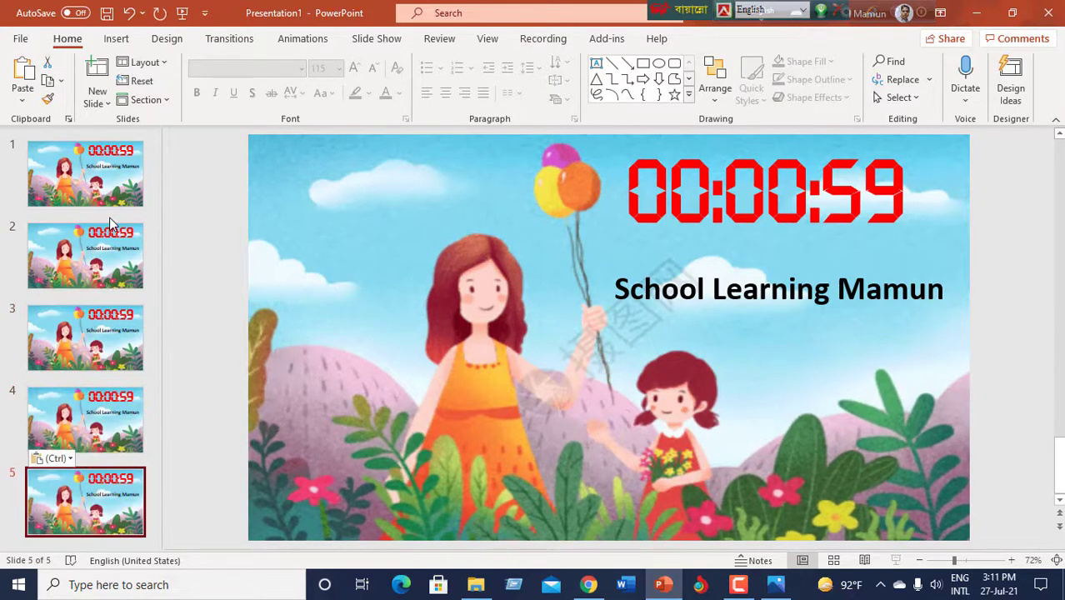
key("ctrl+v")
key("ctrl+v")
key("ctrl+v")
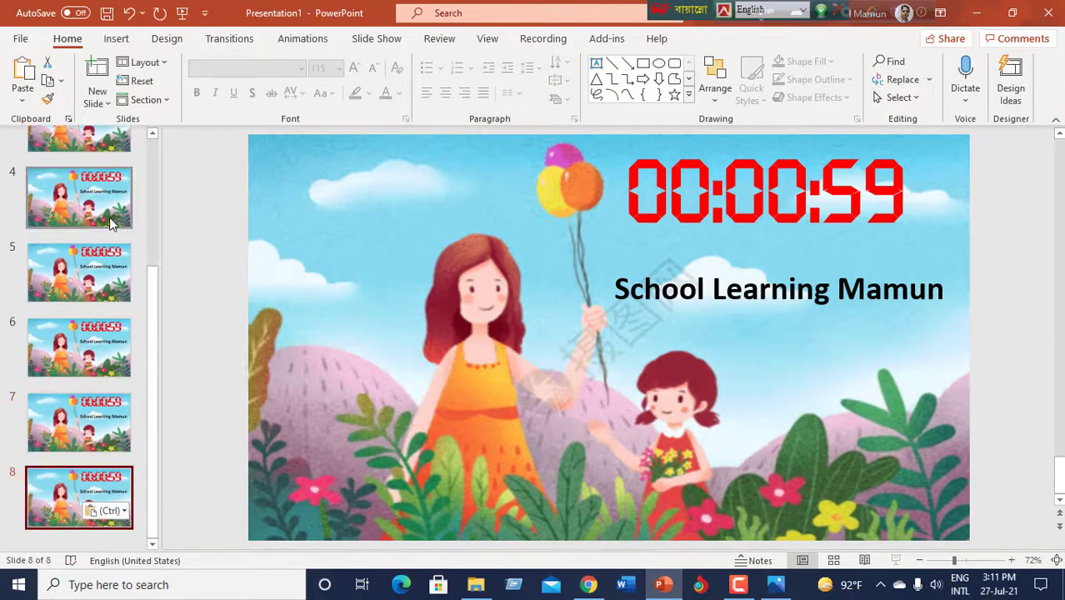
key("ctrl+v")
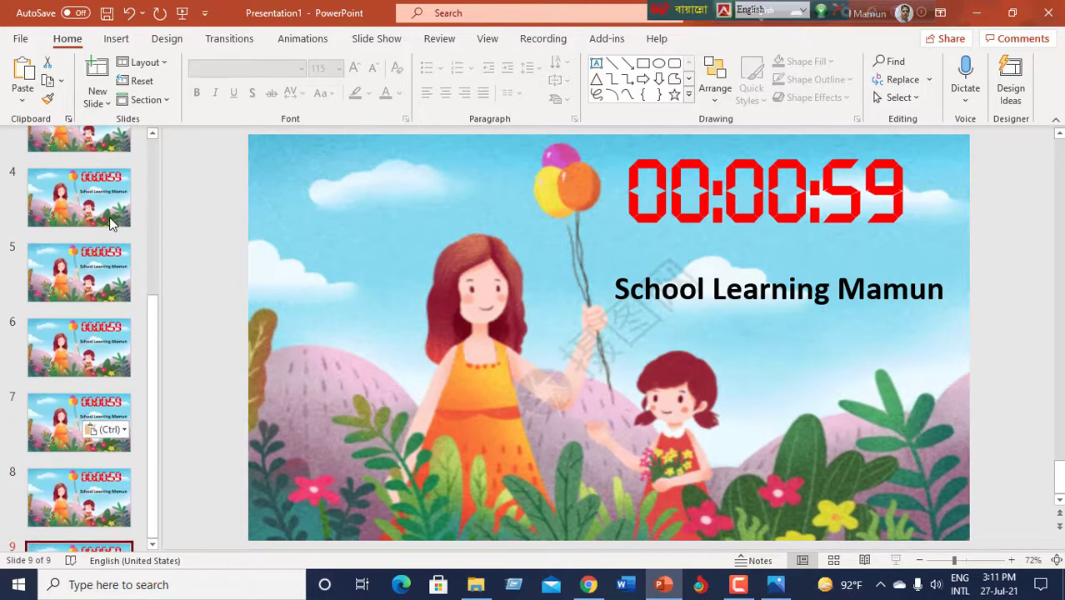
key("ctrl+v")
key("ctrl+v")
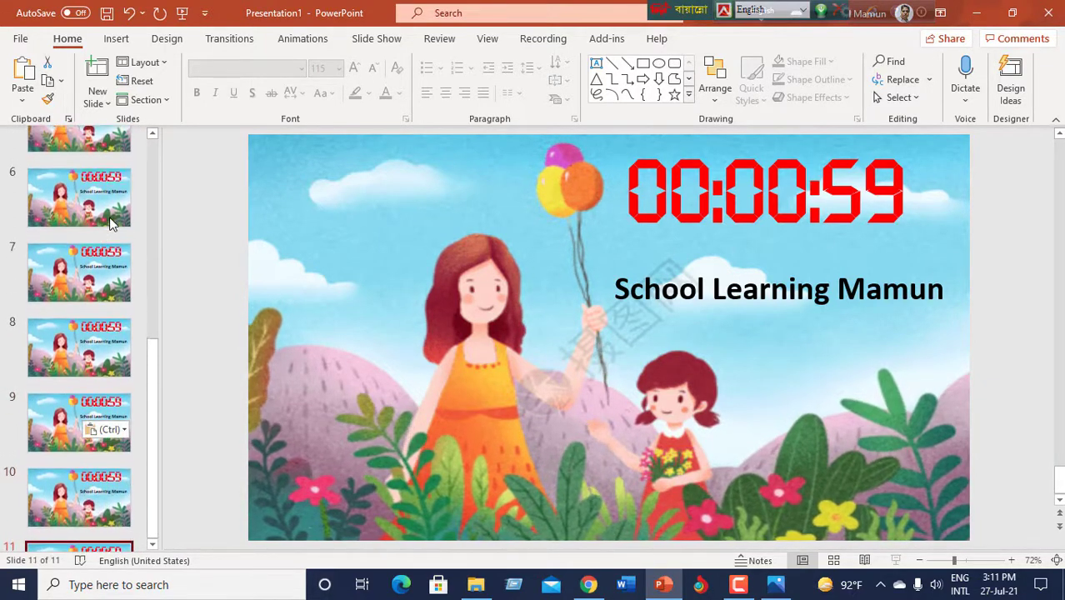
scroll(58, 189, "up", 2)
scroll(79, 202, "up", 2)
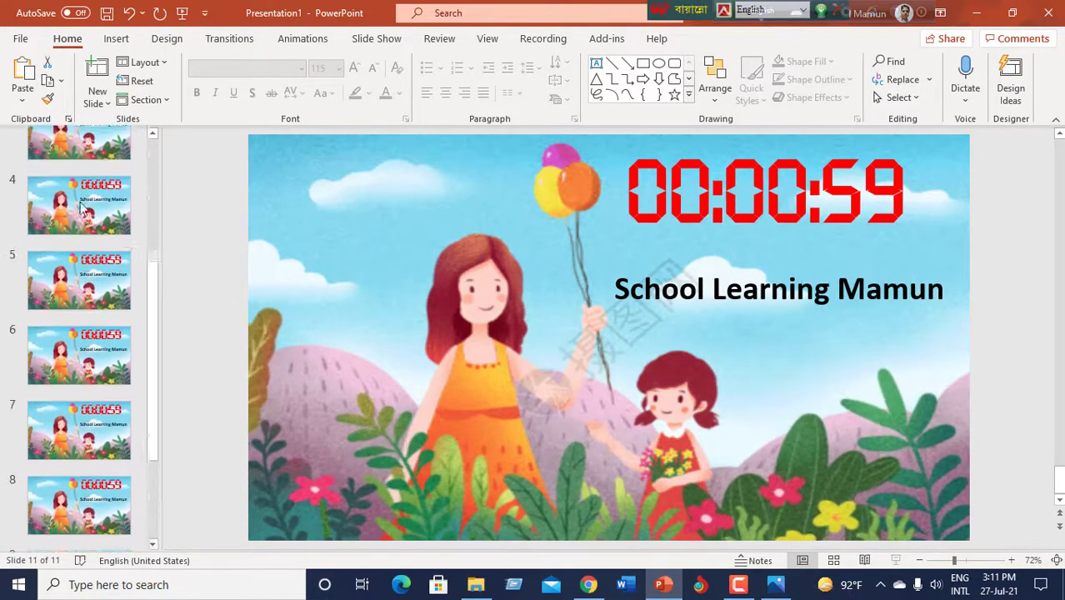
scroll(79, 203, "up", 1)
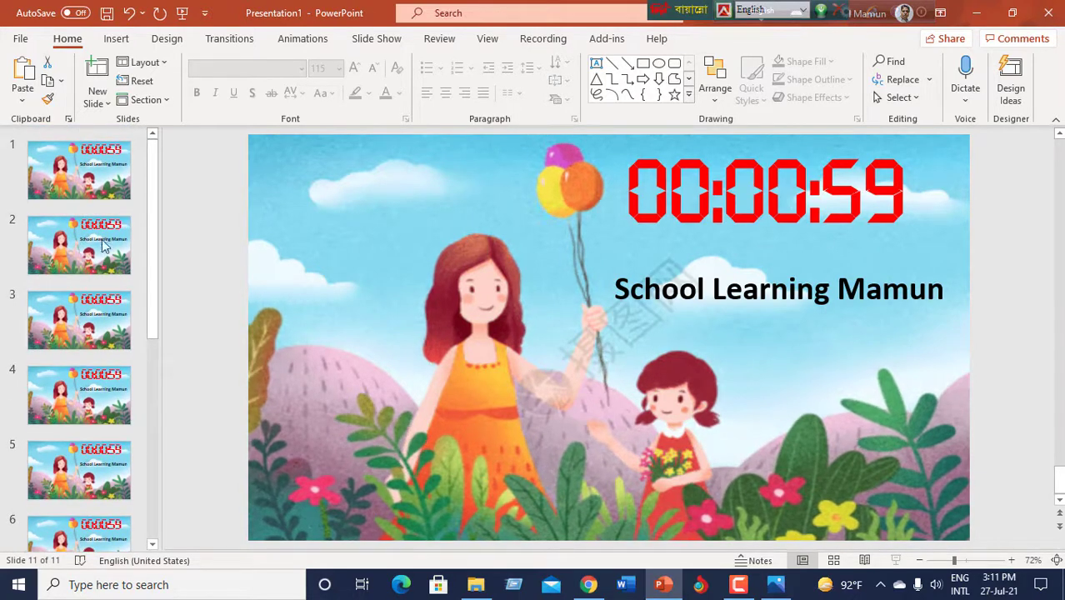
scroll(103, 247, "down", 2)
scroll(100, 255, "down", 2)
scroll(100, 257, "down", 2)
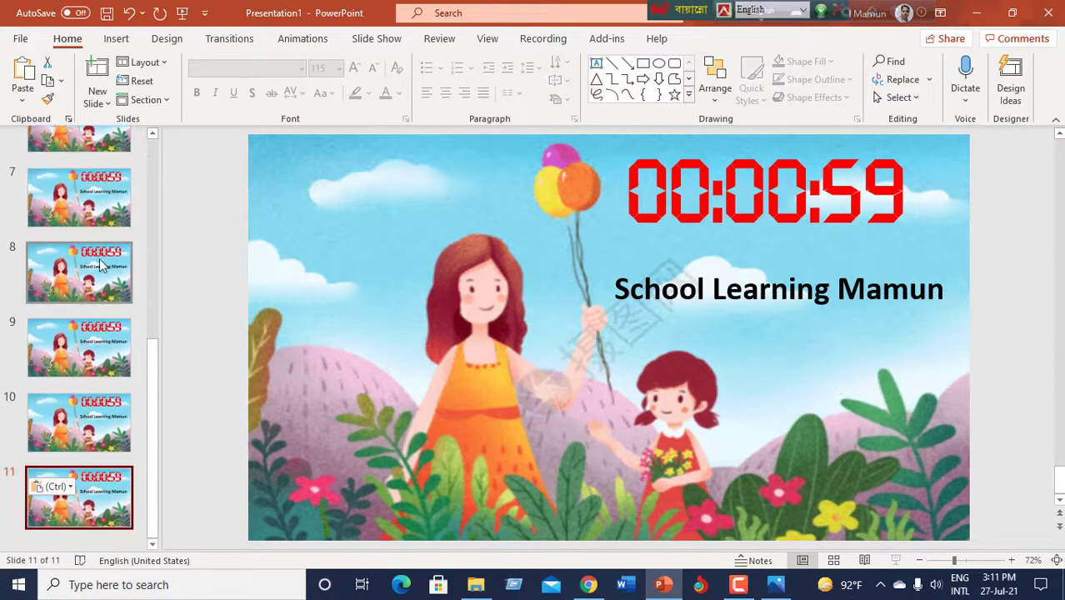
scroll(90, 333, "up", 2)
scroll(90, 334, "up", 2)
scroll(93, 338, "up", 1)
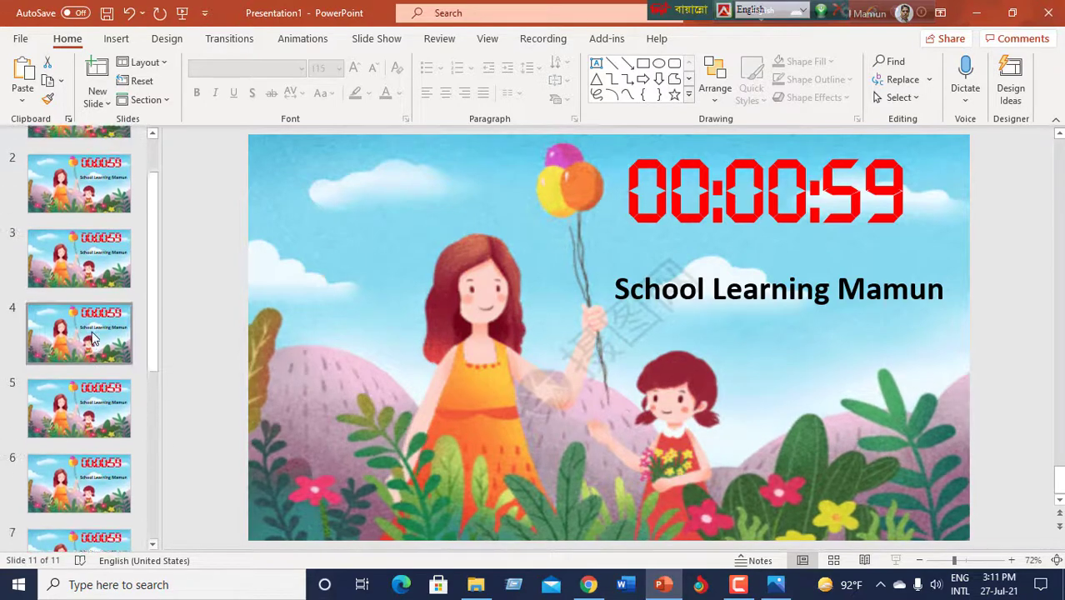
scroll(93, 338, "up", 1)
Step: Change the timers on slides 2, 3 and 4 to 00:00:58, 00:00:57 and 00:00:56
left_click(116, 240)
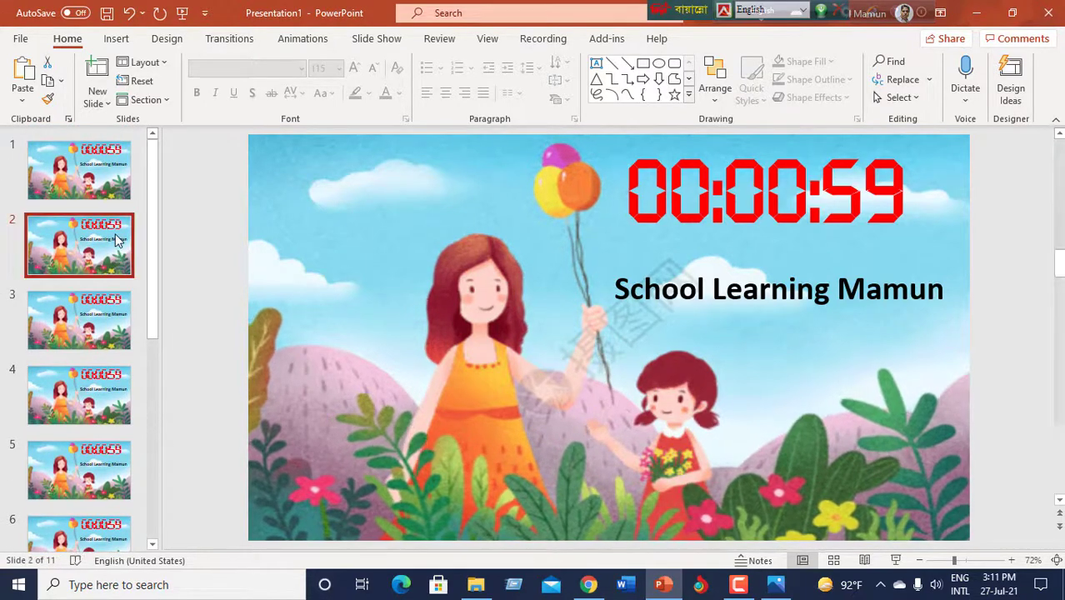
left_click(905, 193)
key("BackSpace")
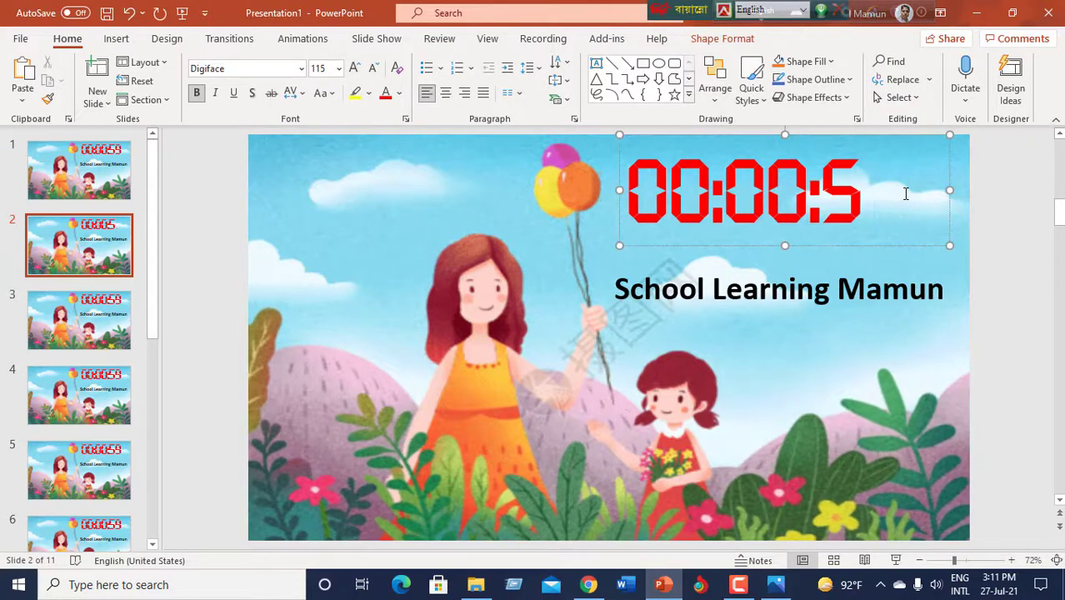
type("8")
left_click(80, 320)
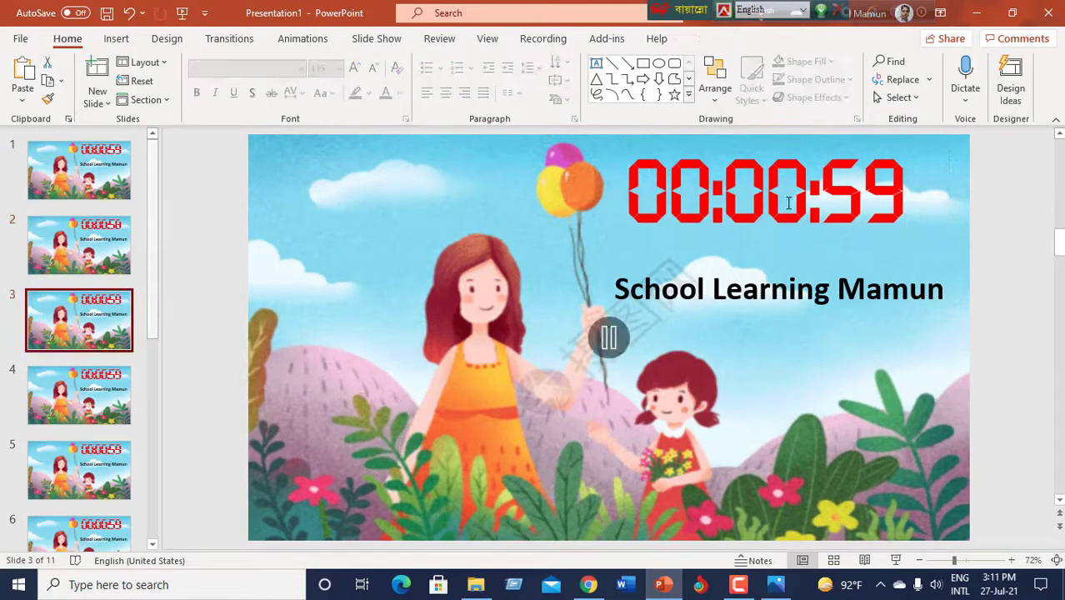
left_click(904, 184)
key("BackSpace")
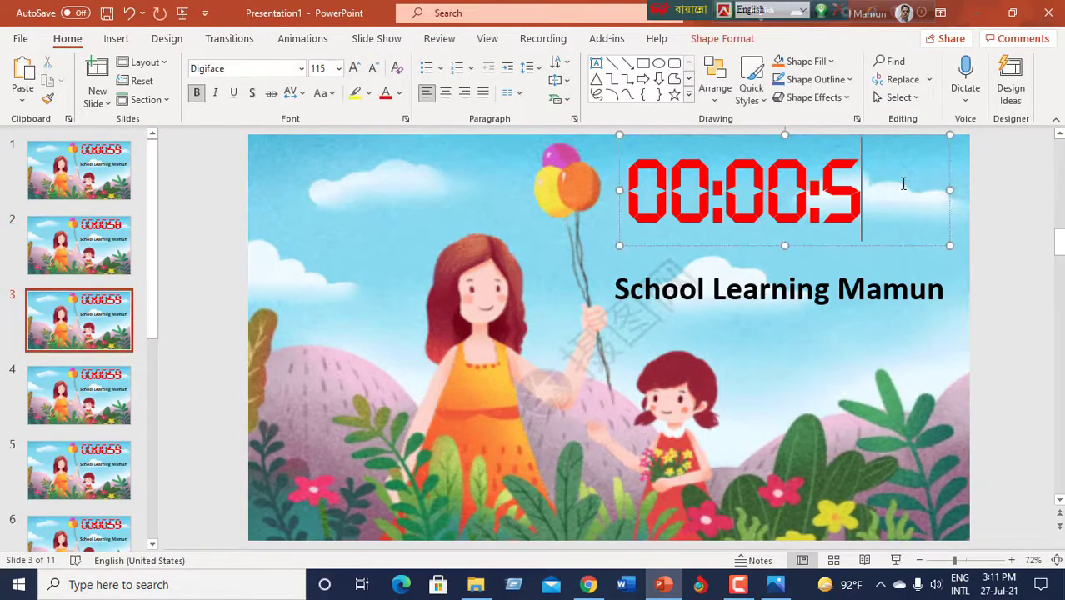
type("7")
left_click(123, 391)
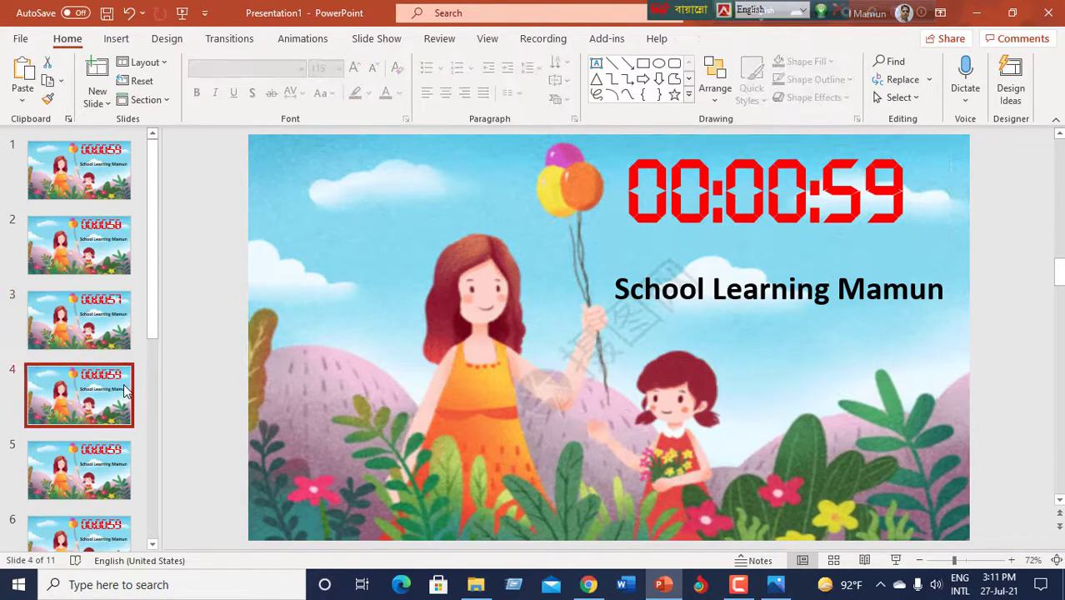
left_click(903, 192)
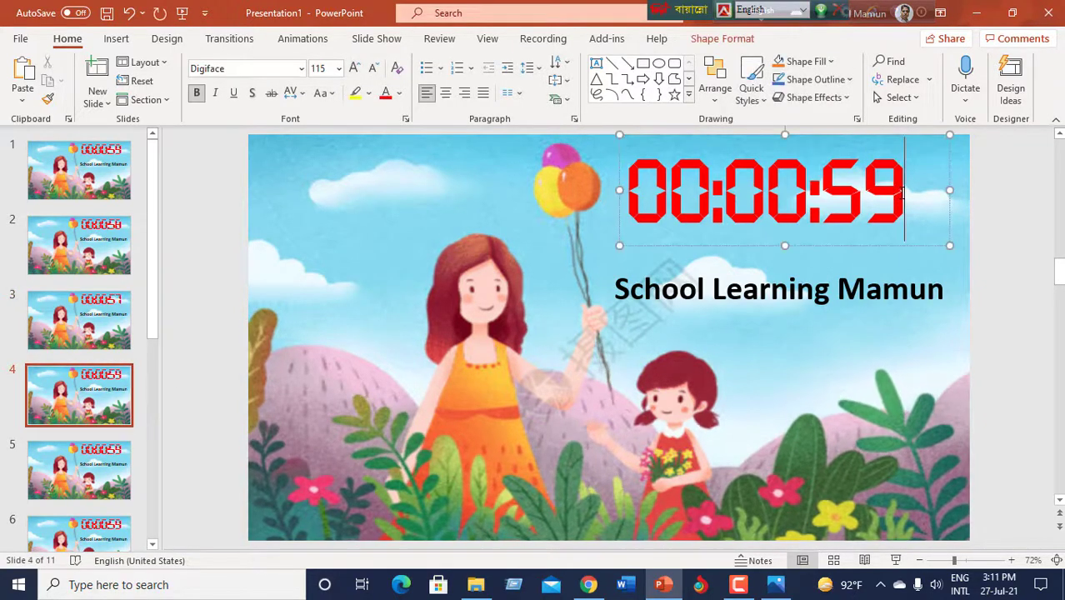
key("BackSpace")
type("6")
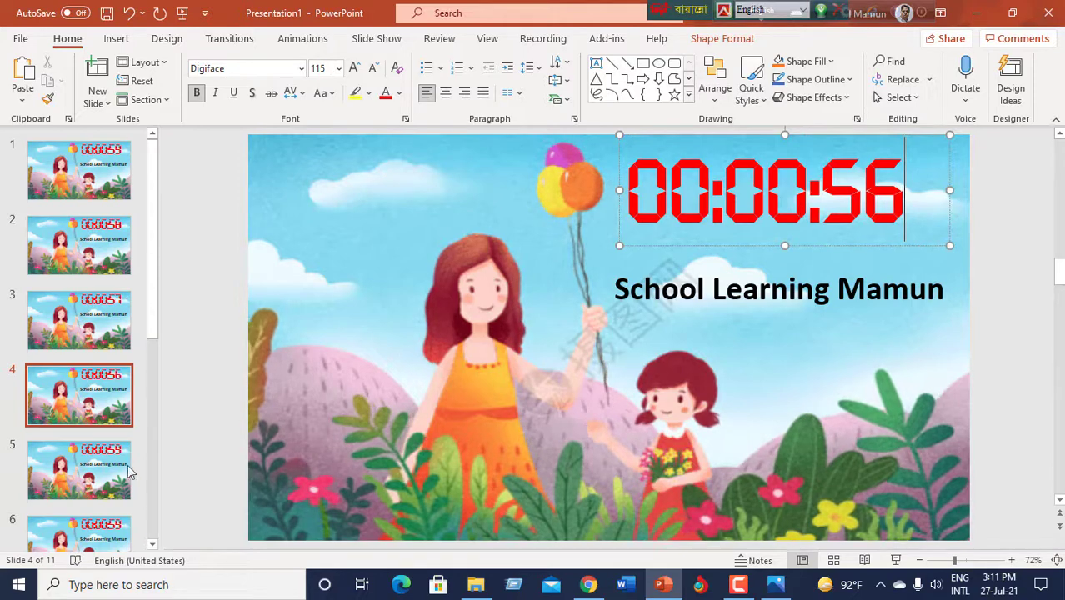
Step: Set slides 5 and 6 to 00:00:55 and 00:00:54, and delete slide 7's final digit
left_click(129, 473)
left_click(906, 201)
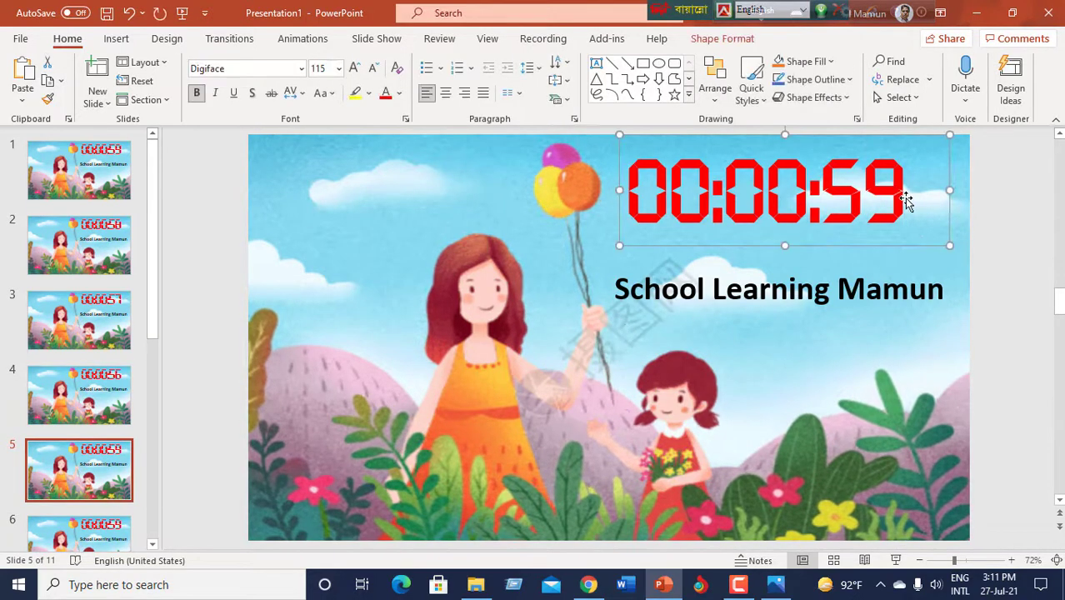
left_click(905, 198)
key("BackSpace")
type("5")
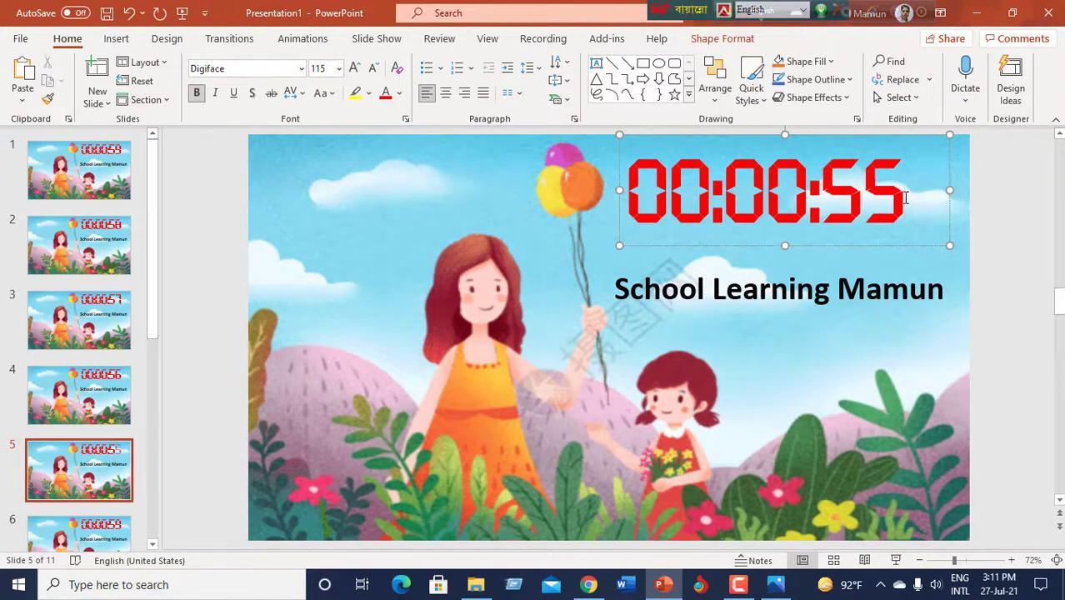
left_click(79, 529)
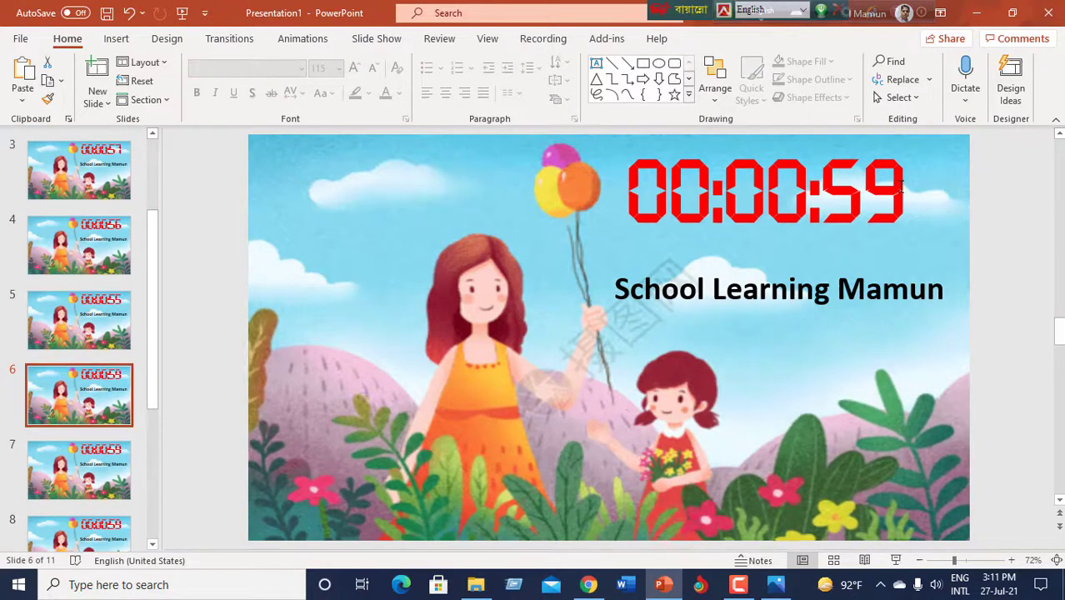
left_click(900, 187)
key("BackSpace")
type("4")
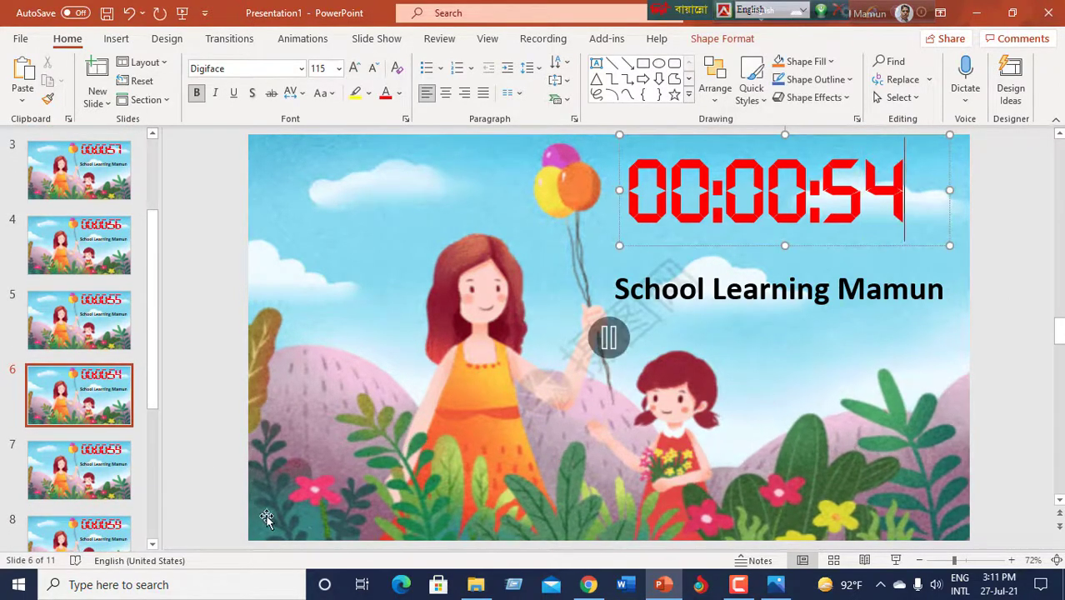
left_click(110, 482)
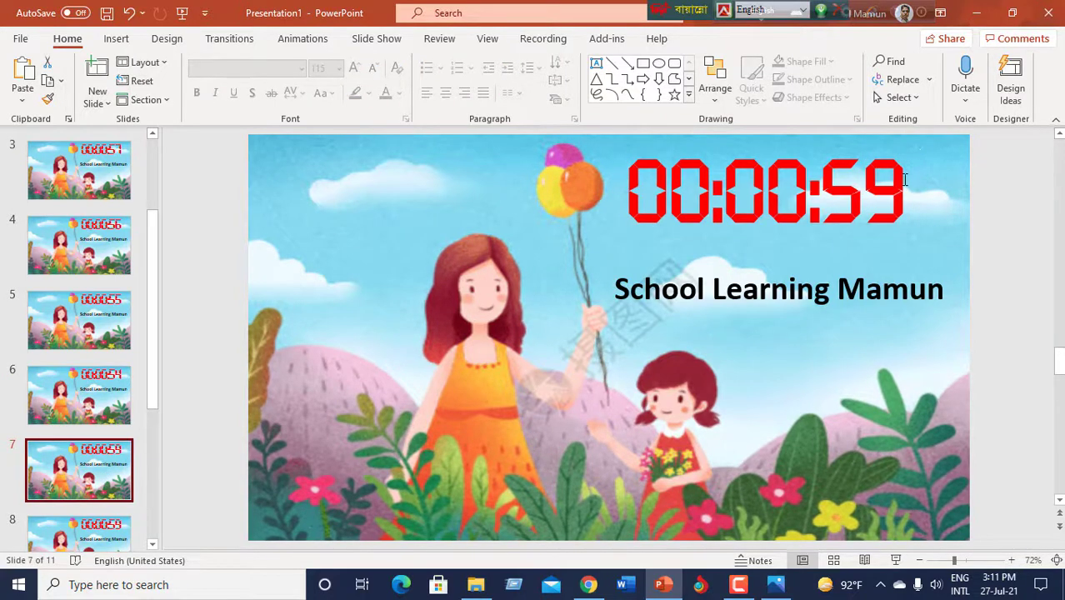
left_click(904, 179)
key("BackSpace")
Step: Finish the 00:00:53 timer, then set slide 8 to 00:00:52 and slide 9 to 00:00:51
type("3")
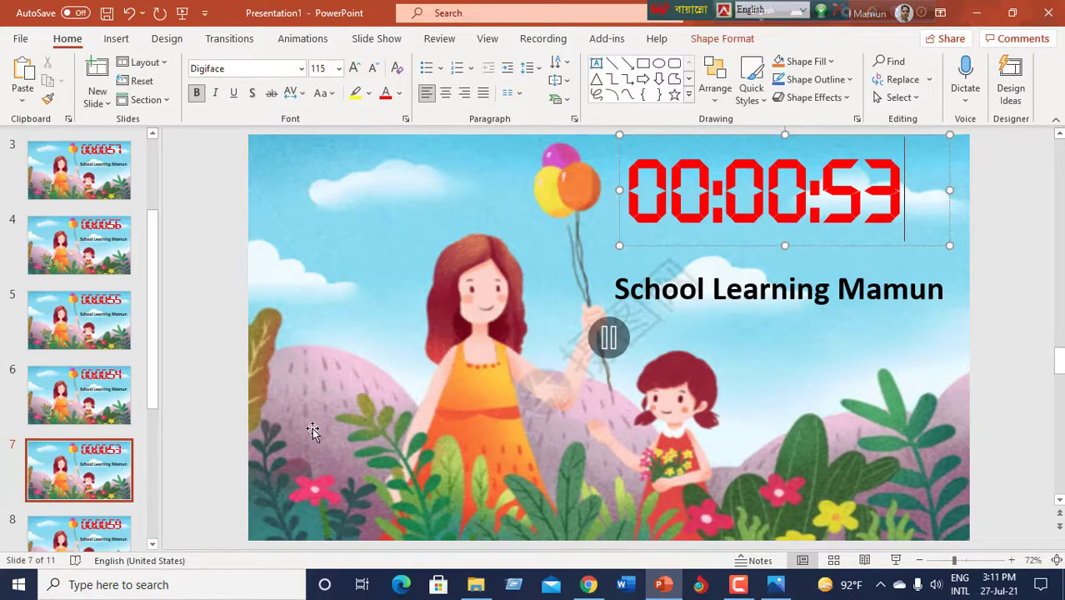
scroll(416, 409, "down", 1)
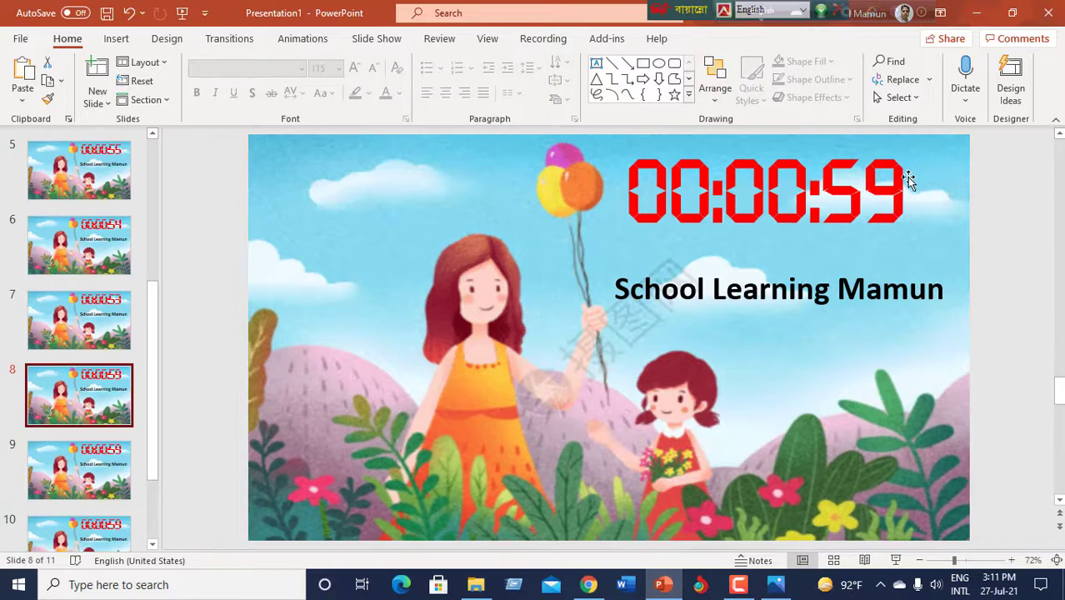
left_click(904, 179)
key("BackSpace")
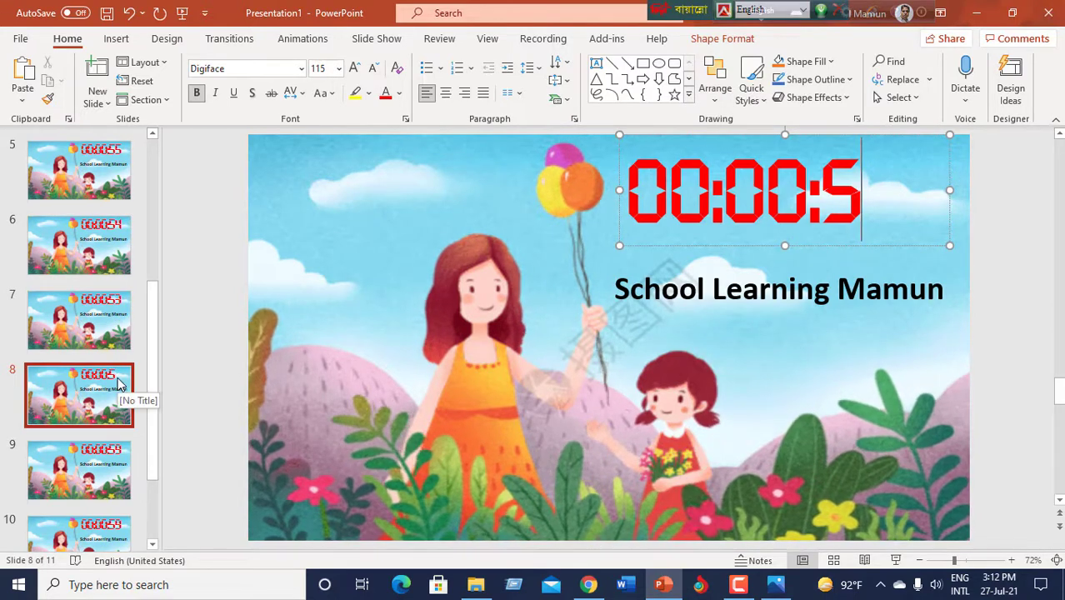
type("2")
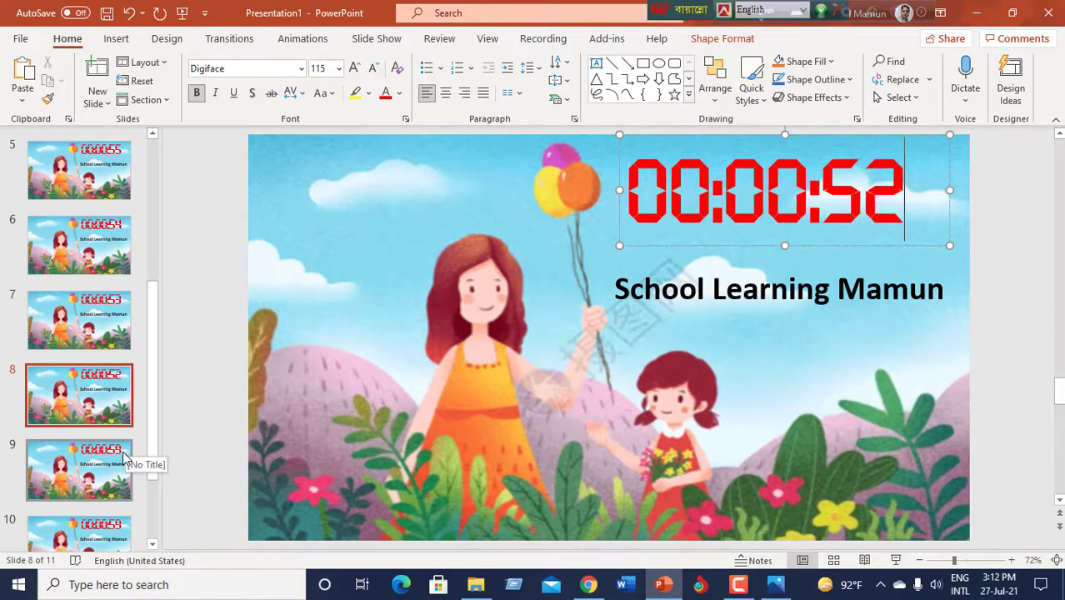
left_click(124, 457)
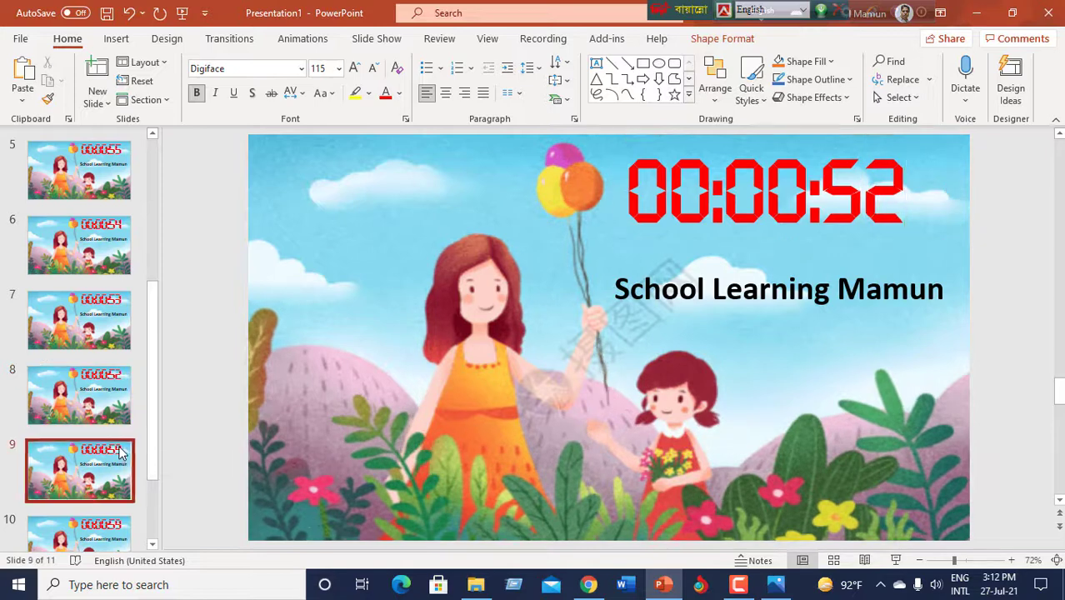
left_click(902, 177)
key("BackSpace")
type("1")
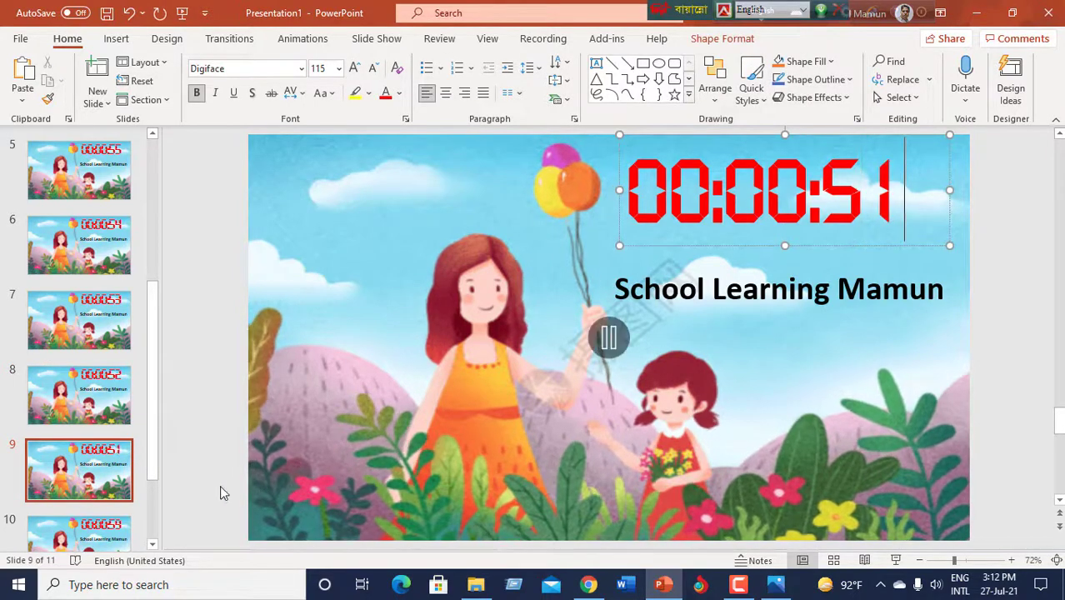
Step: Change slide 10's timer to 00:00:50 and slide 11's timer to 00:00:49
scroll(114, 483, "down", 1)
left_click(114, 484)
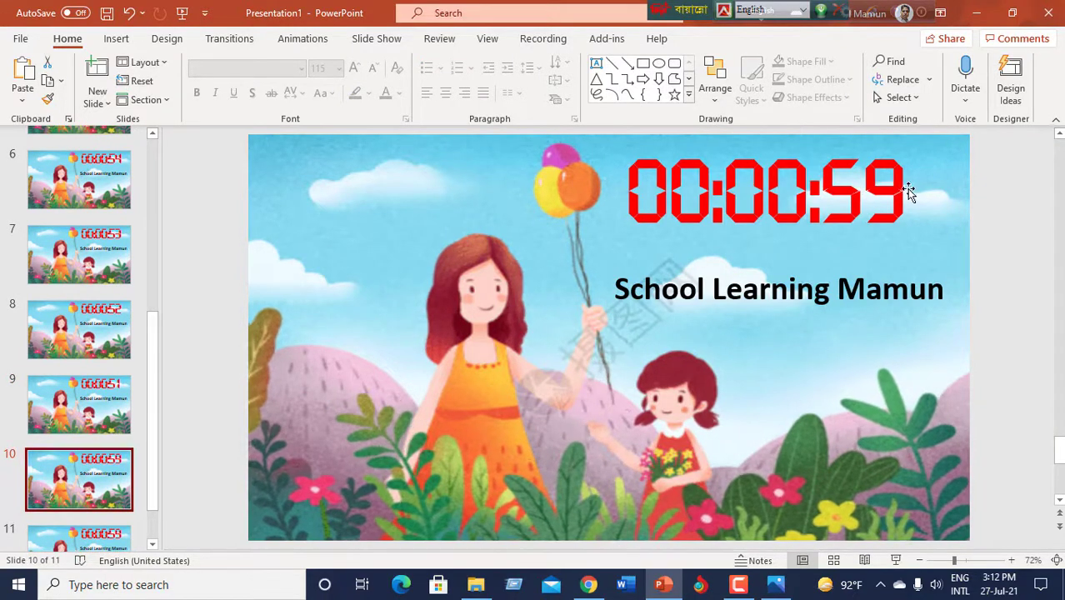
left_click(905, 190)
key("BackSpace")
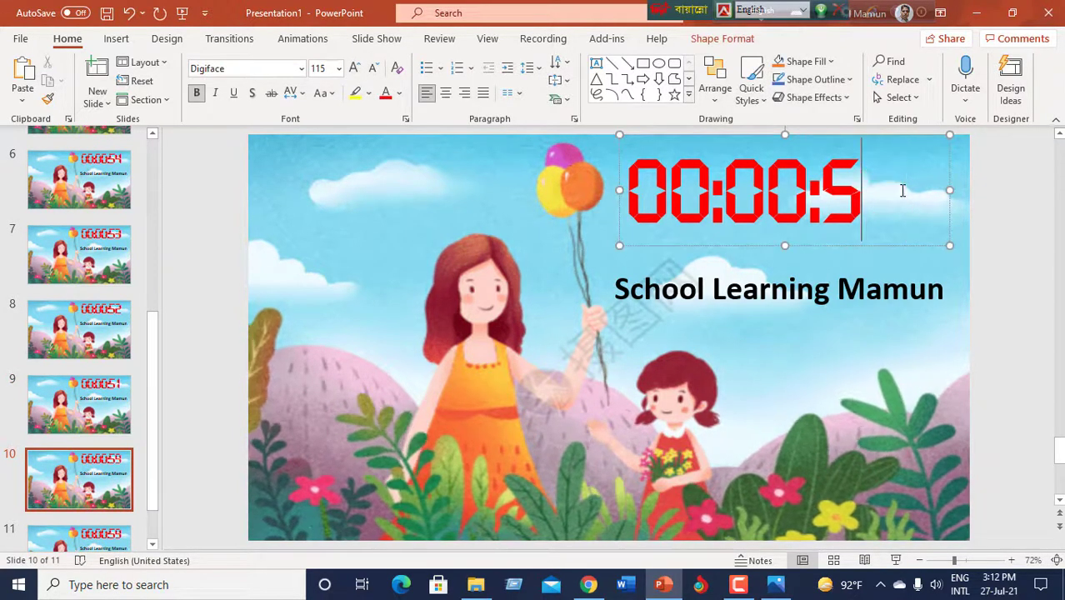
type("0")
scroll(106, 498, "down", 1)
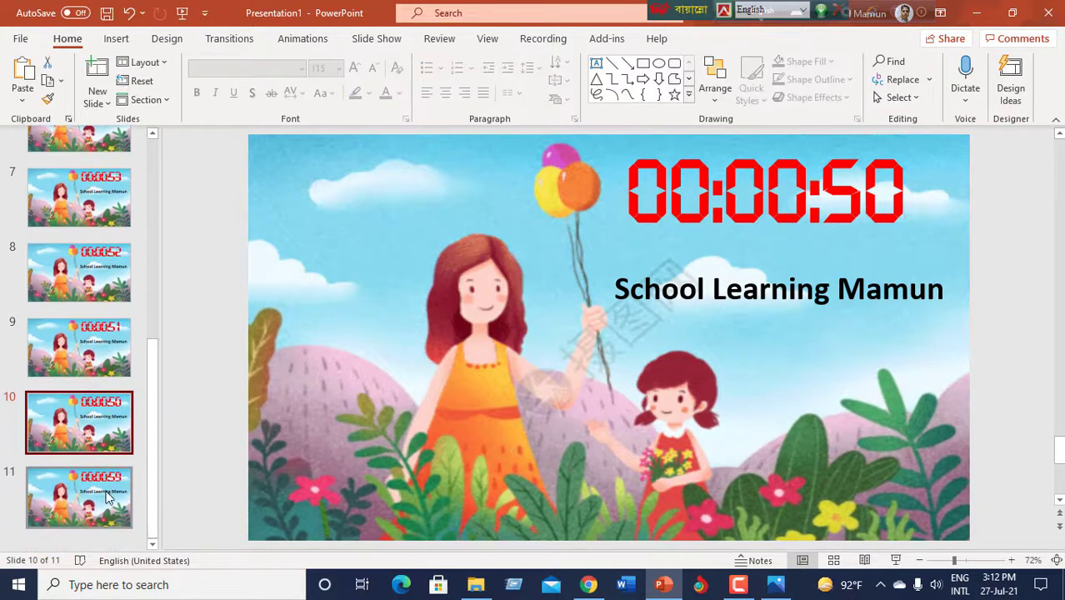
left_click(106, 498)
left_click(862, 192)
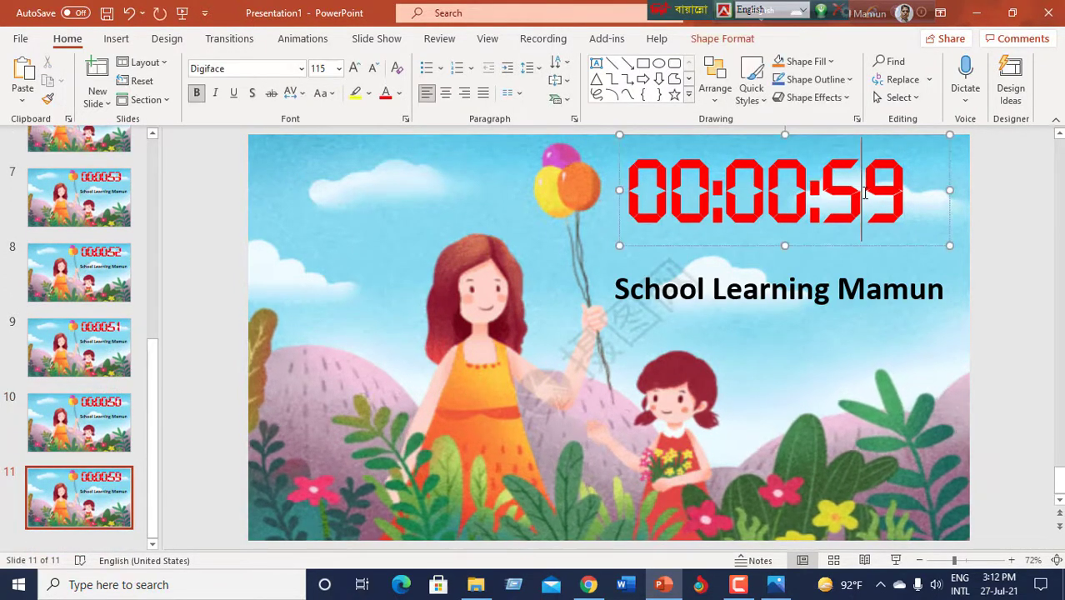
key("BackSpace")
type("4")
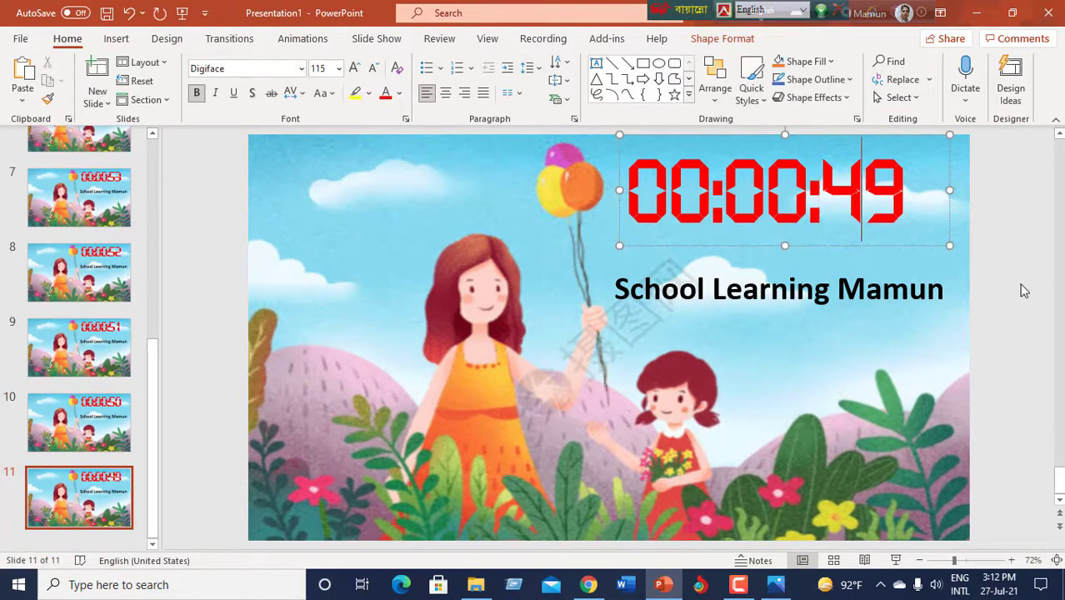
left_click(40, 310)
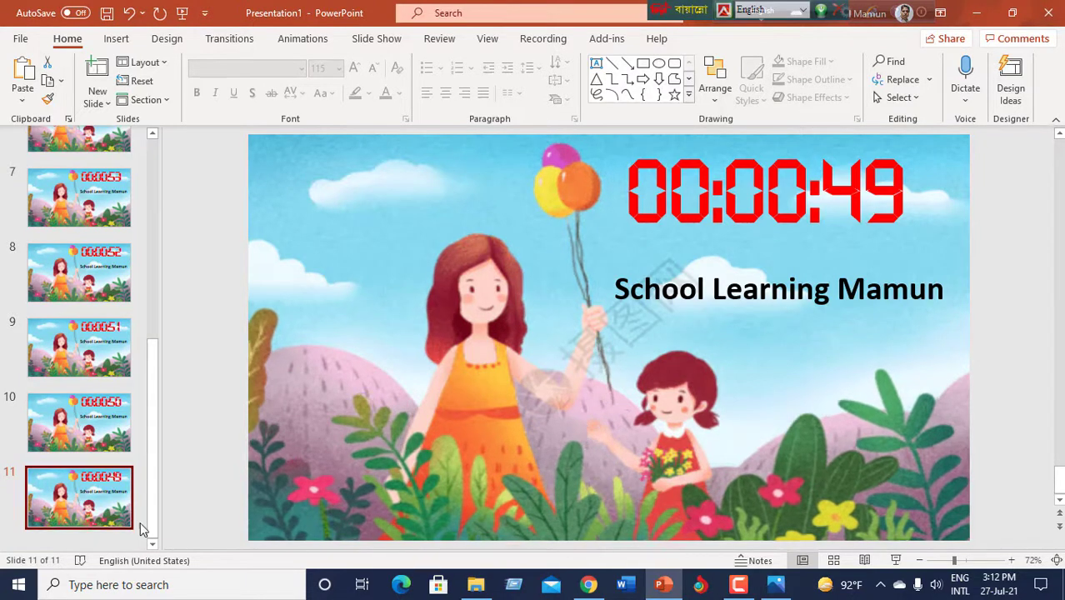
Step: Paste ten copies of the 00:00:49 slide after slide 11, filling slides 12 to 21
left_click(91, 532)
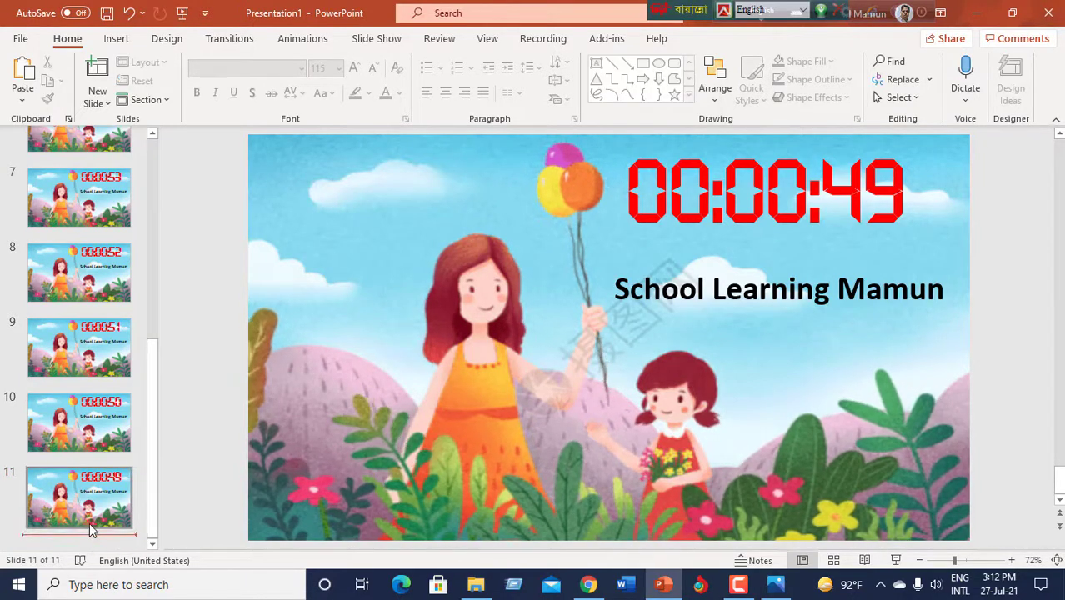
key("ctrl+v")
key("ctrl+v")
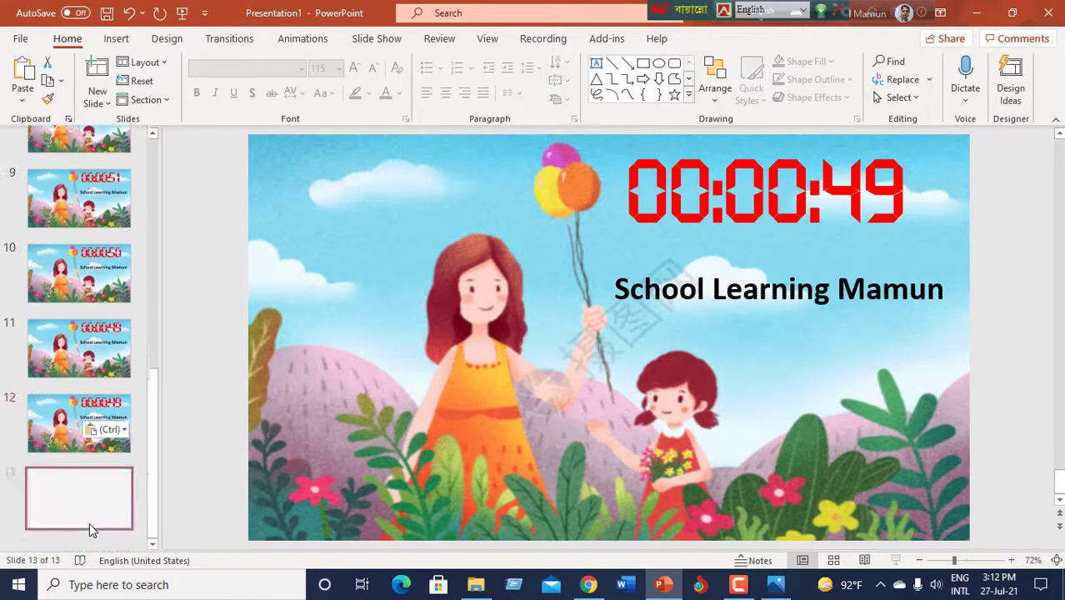
key("ctrl+v")
key("ctrl+v")
key("ctrl+v")
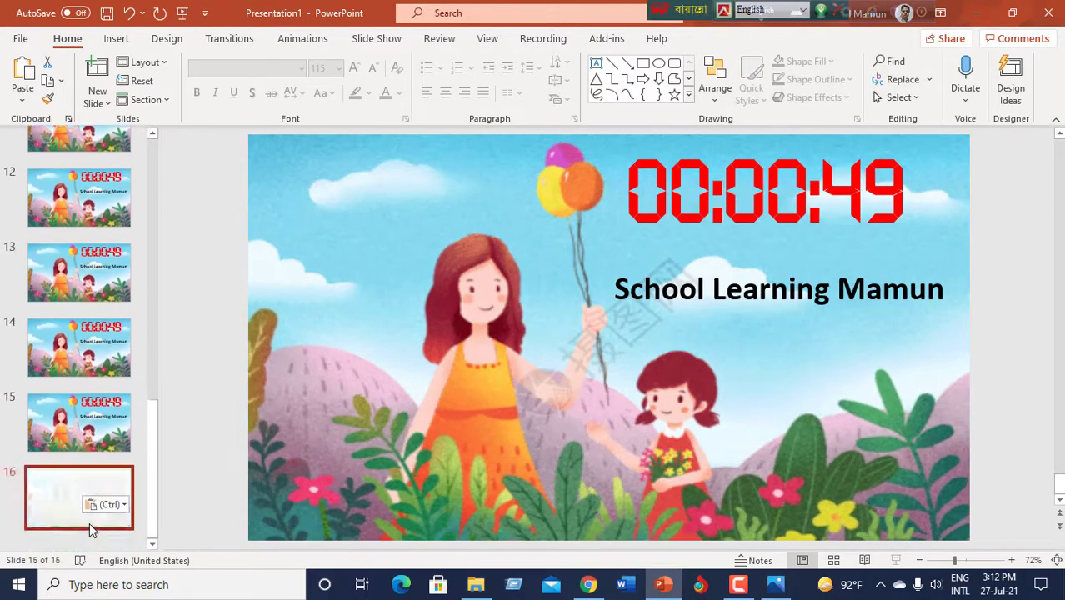
key("ctrl+v")
key("ctrl+v")
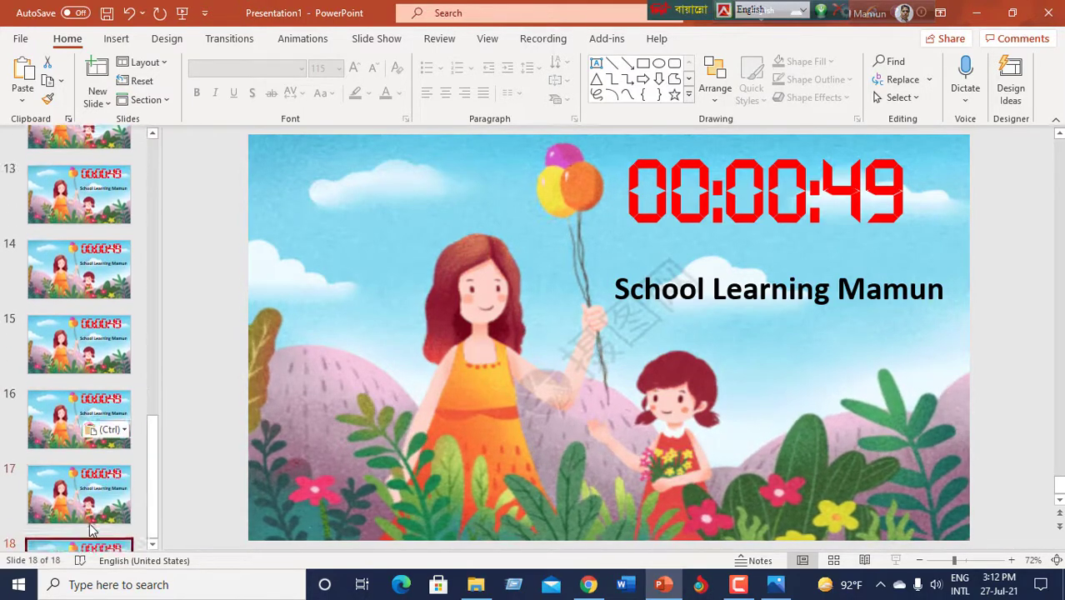
key("ctrl+v")
key("ctrl+v")
key("ctrl+v")
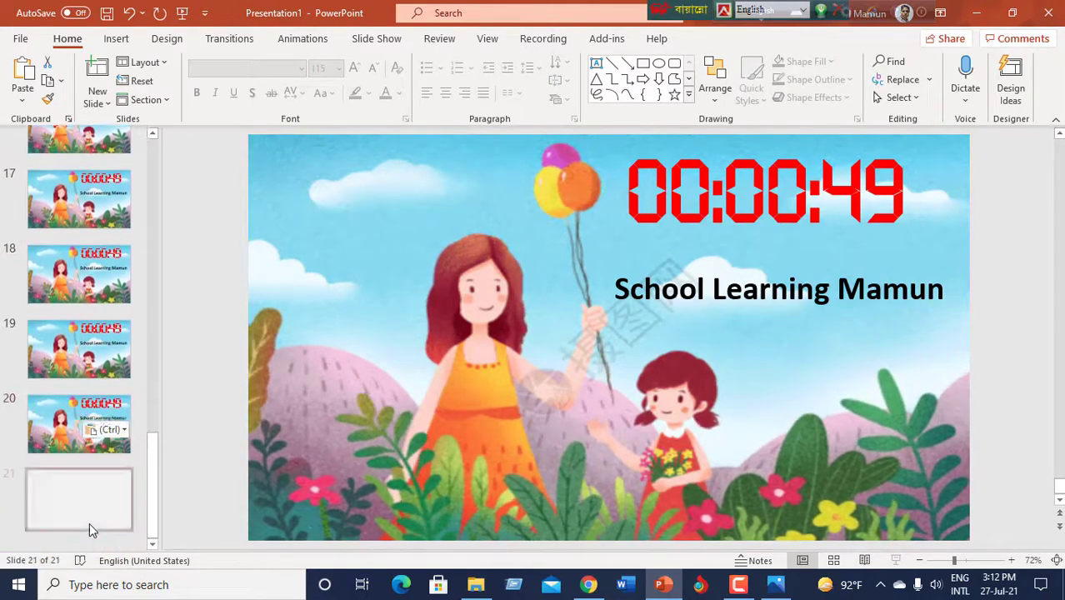
scroll(89, 521, "up", 3)
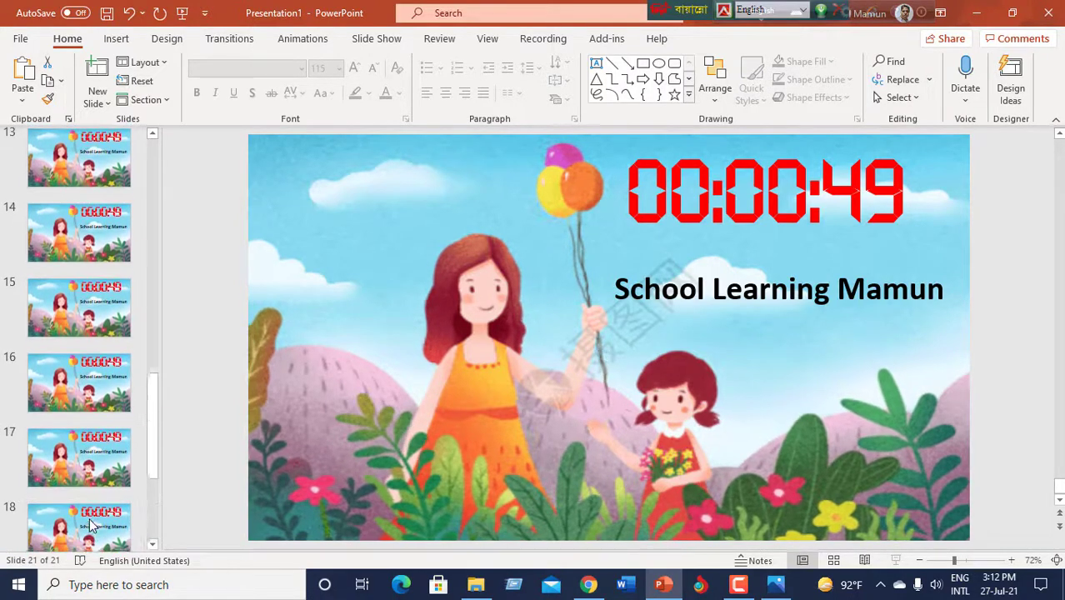
scroll(54, 308, "up", 1)
scroll(54, 300, "up", 1)
scroll(66, 266, "up", 1)
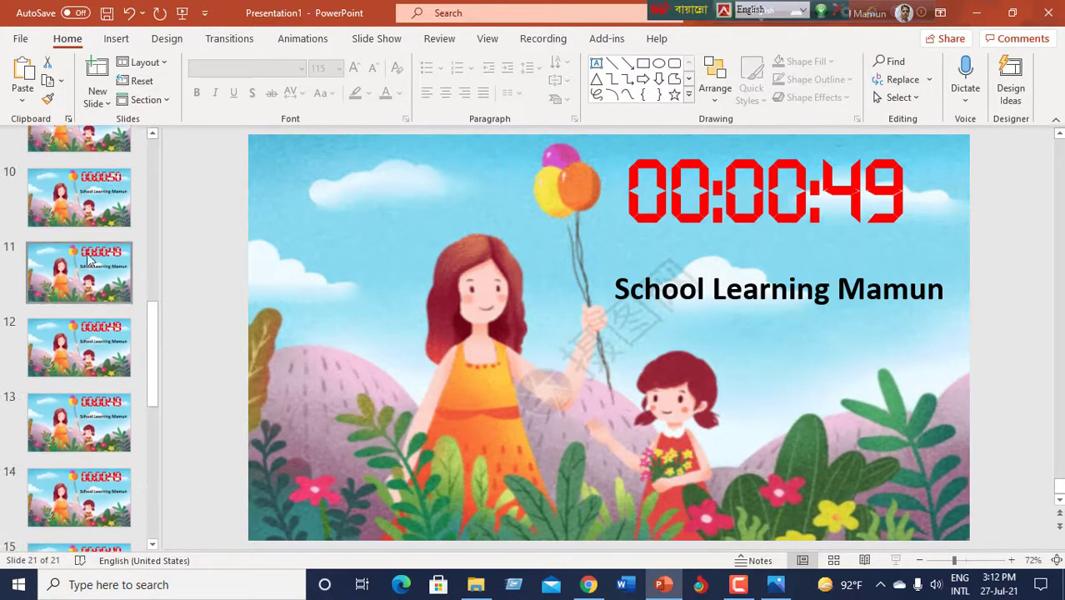
scroll(96, 200, "up", 1)
Step: Set the timers on slides 12, 13 and 14 to 00:00:48, 00:00:47 and 00:00:46
left_click(79, 376)
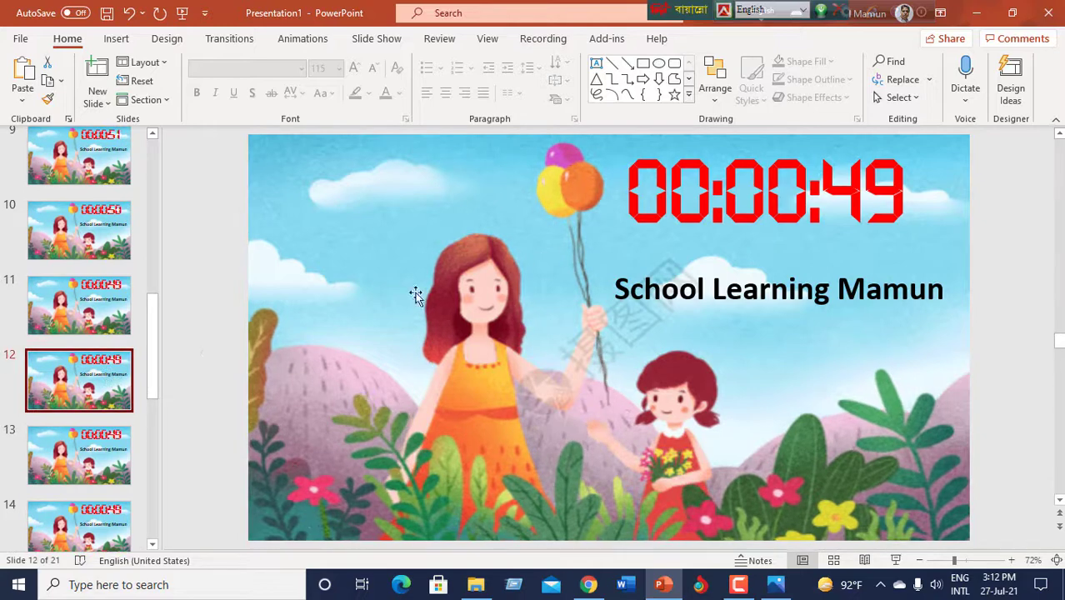
left_click(903, 180)
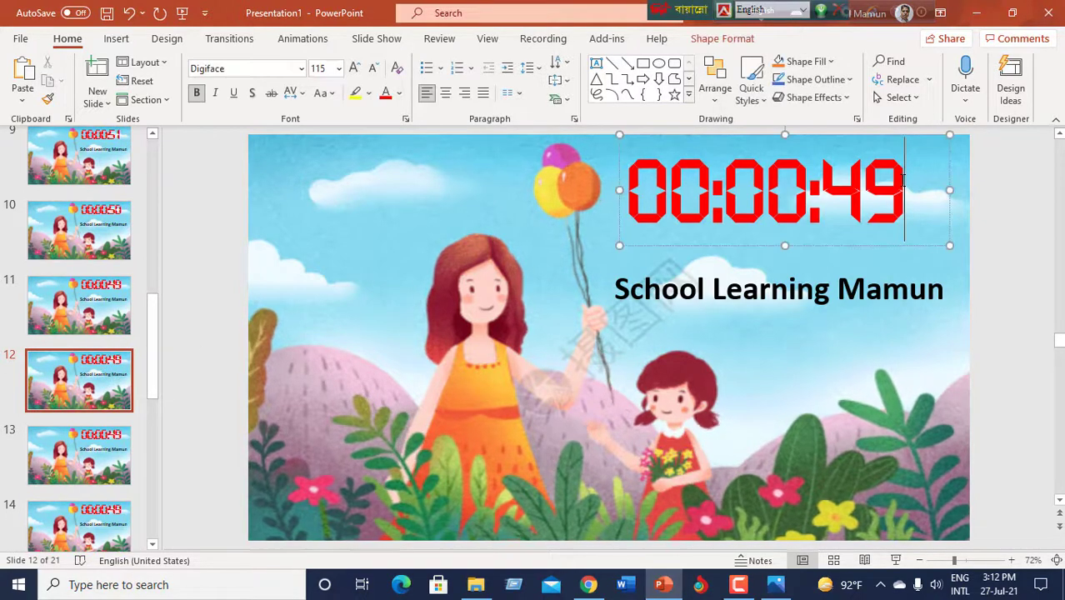
key("BackSpace")
type("8")
key("Page_Down")
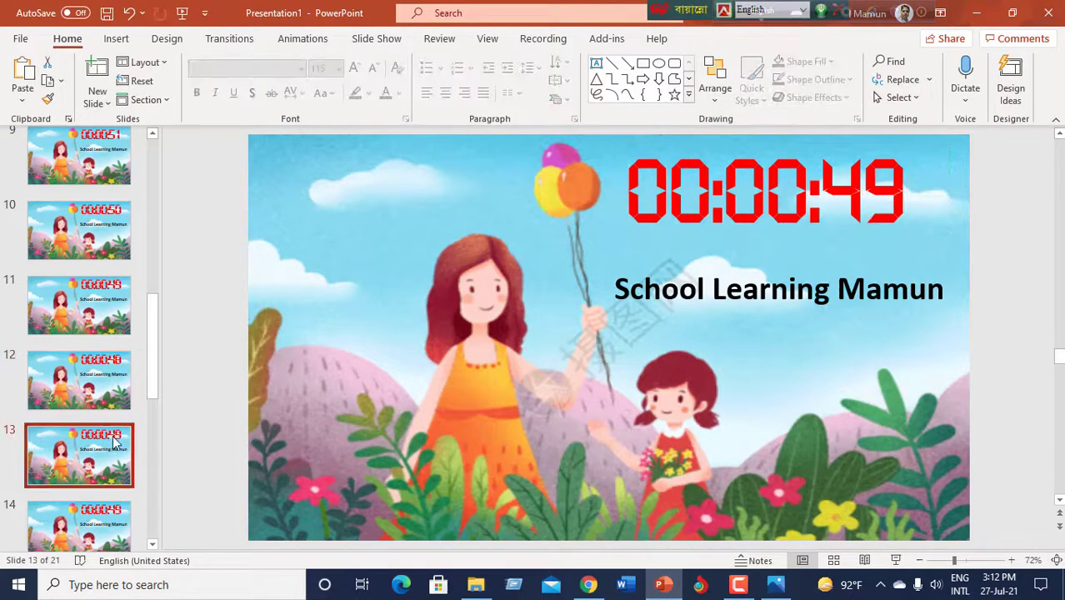
left_click(905, 200)
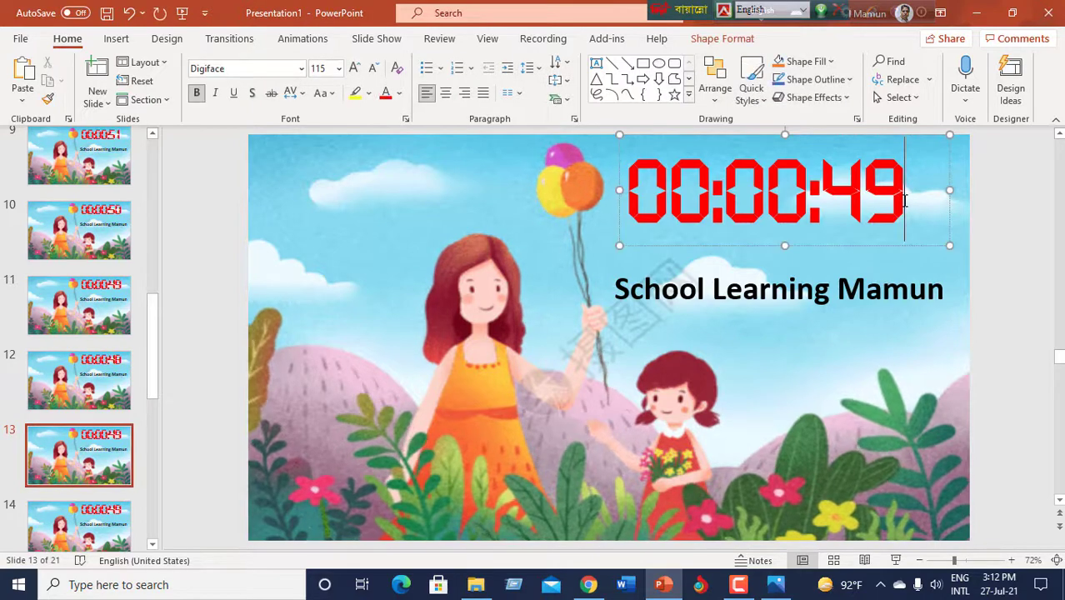
key("BackSpace")
type("7")
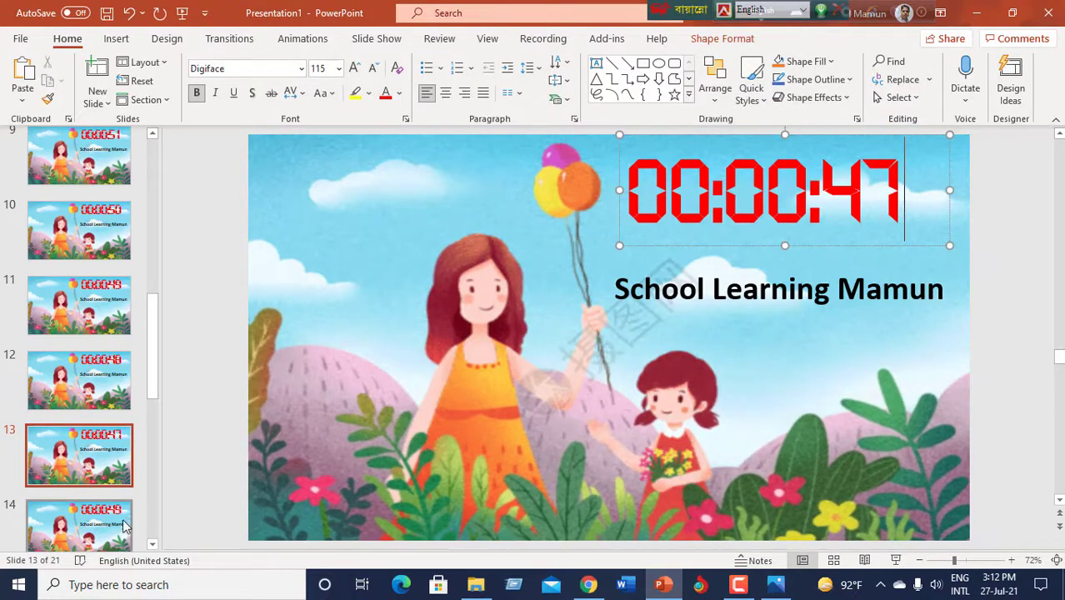
left_click(121, 511)
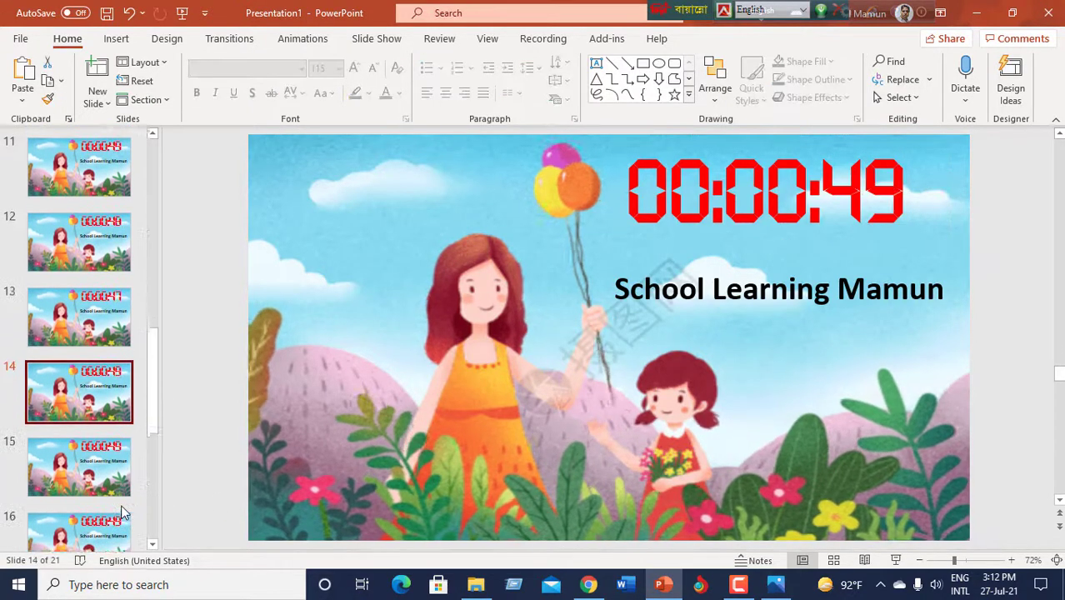
left_click(904, 200)
key("BackSpace")
type("6")
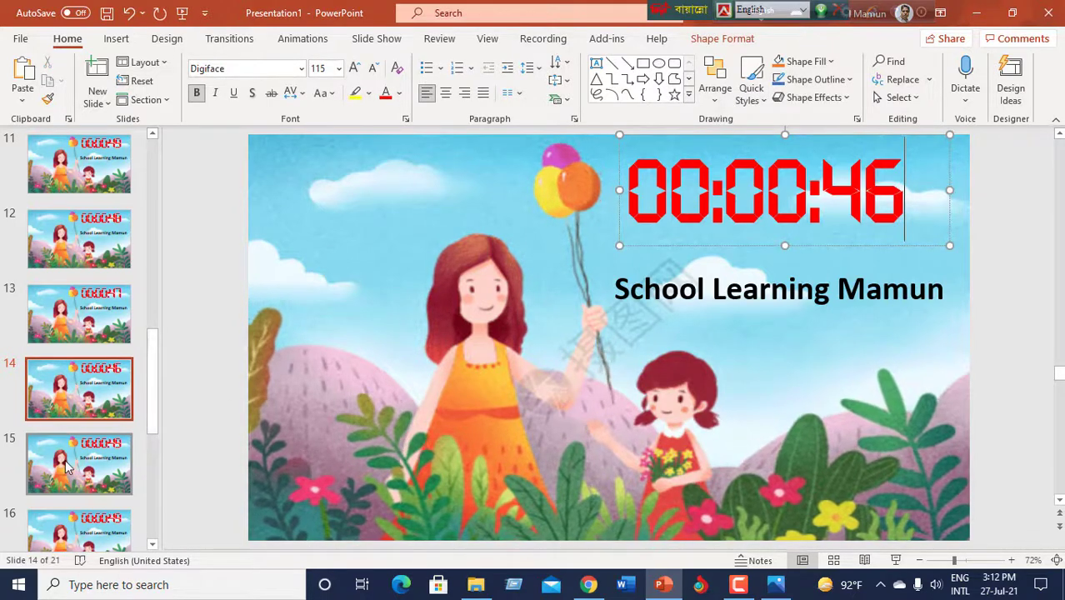
Step: Set the timers on slides 15, 16 and 17 to 00:00:45, 00:00:44 and 00:00:43
left_click(121, 461)
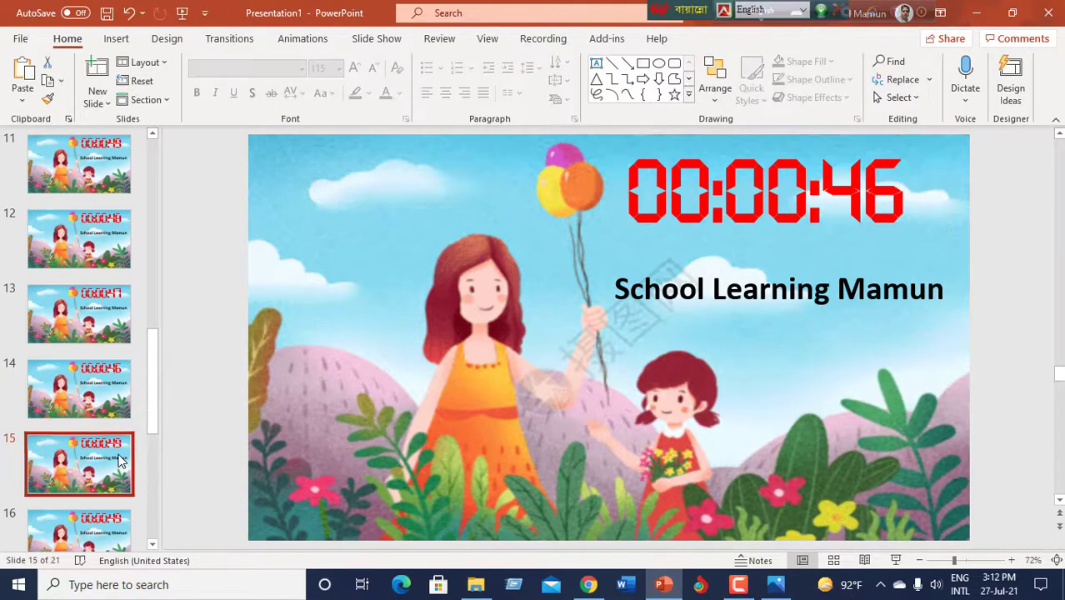
left_click(904, 193)
key("BackSpace")
type("5")
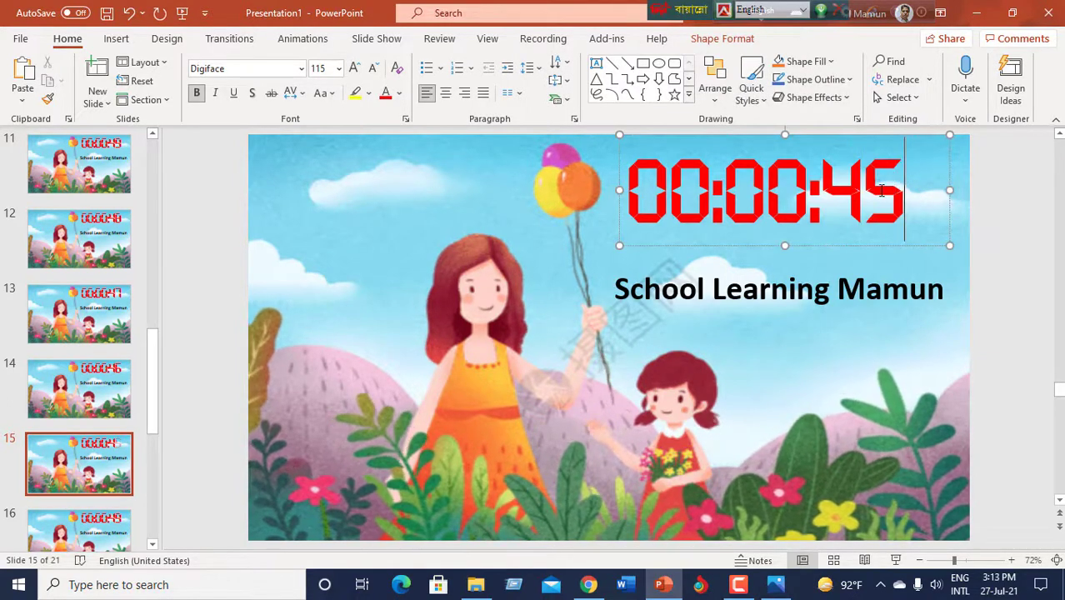
left_click(120, 493)
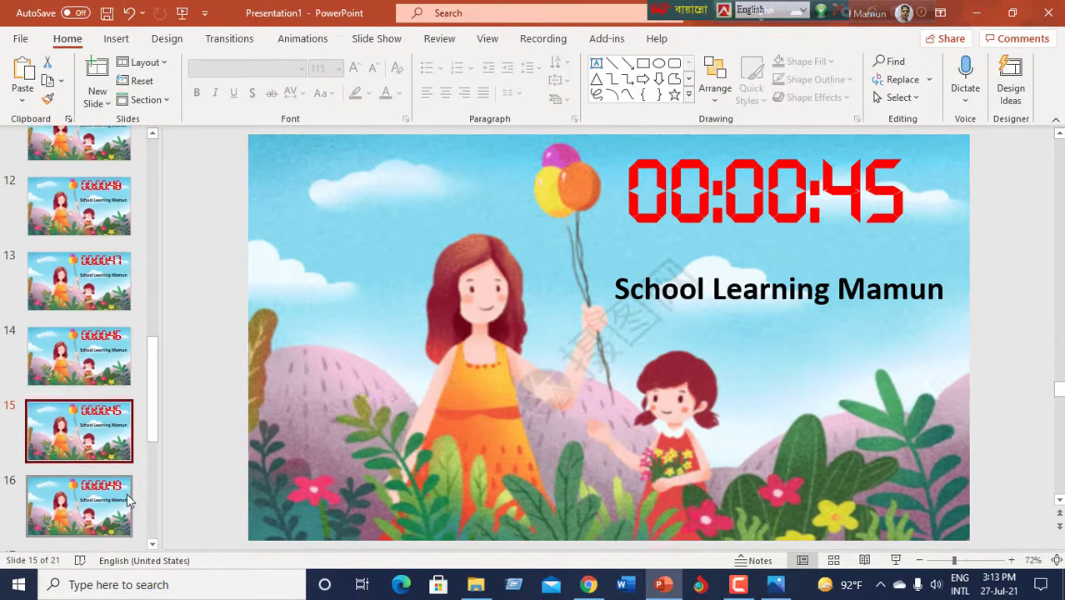
left_click(901, 180)
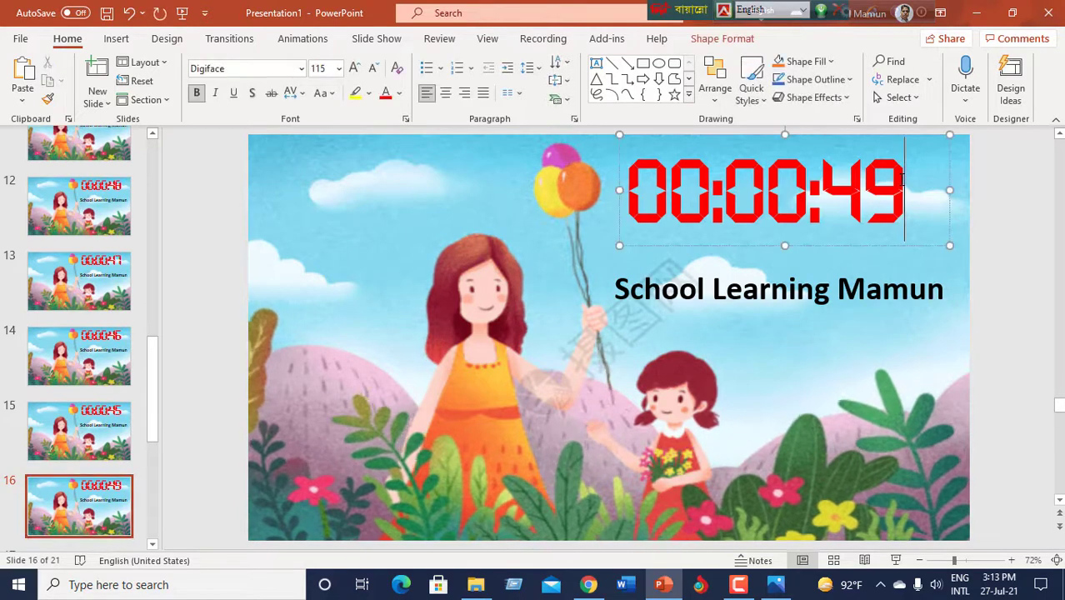
key("BackSpace")
type("4")
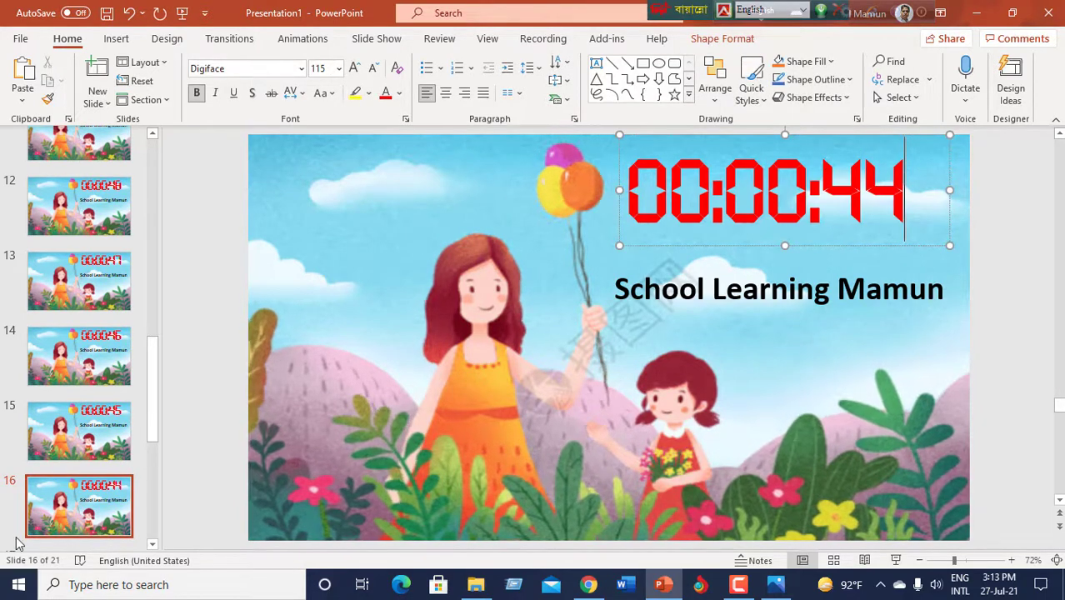
left_click(123, 468)
left_click(123, 468)
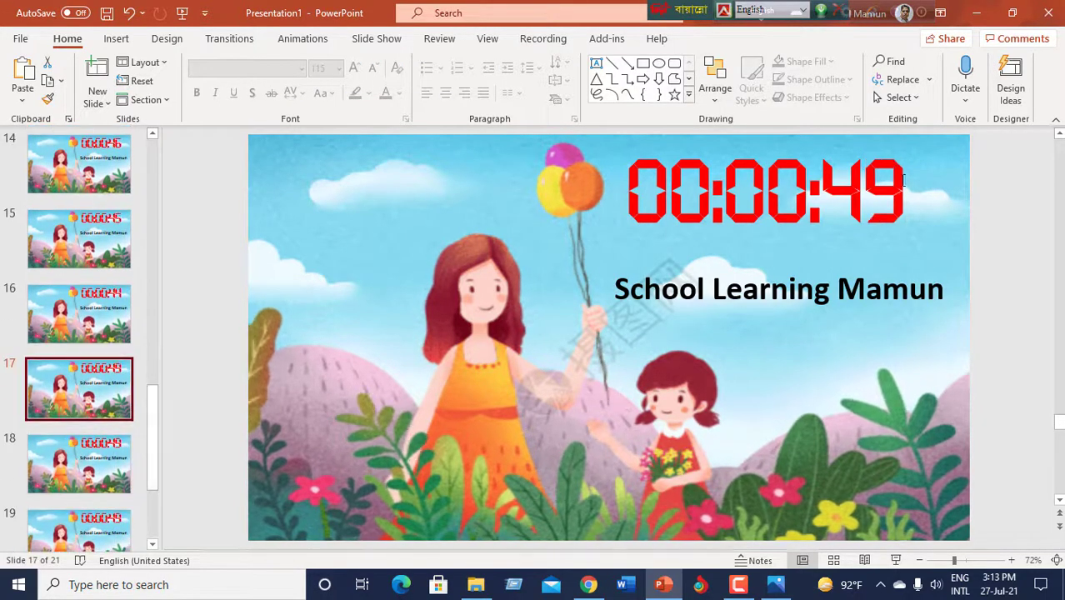
left_click(903, 180)
key("BackSpace")
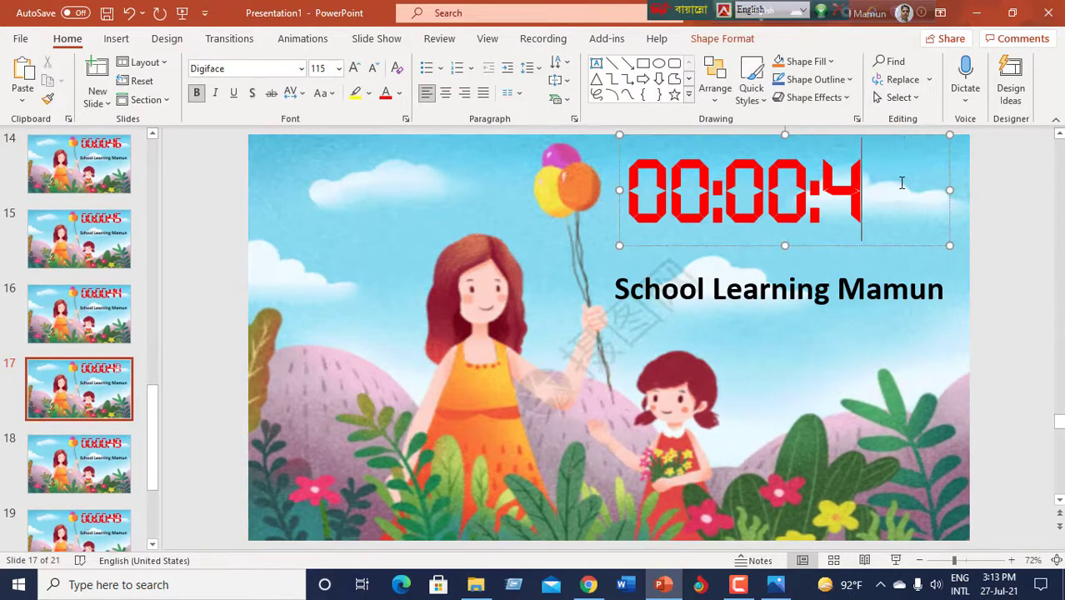
type("3")
Step: Set slide 18's timer to 00:00:42 and slide 19's timer to 00:00:41
left_click(100, 465)
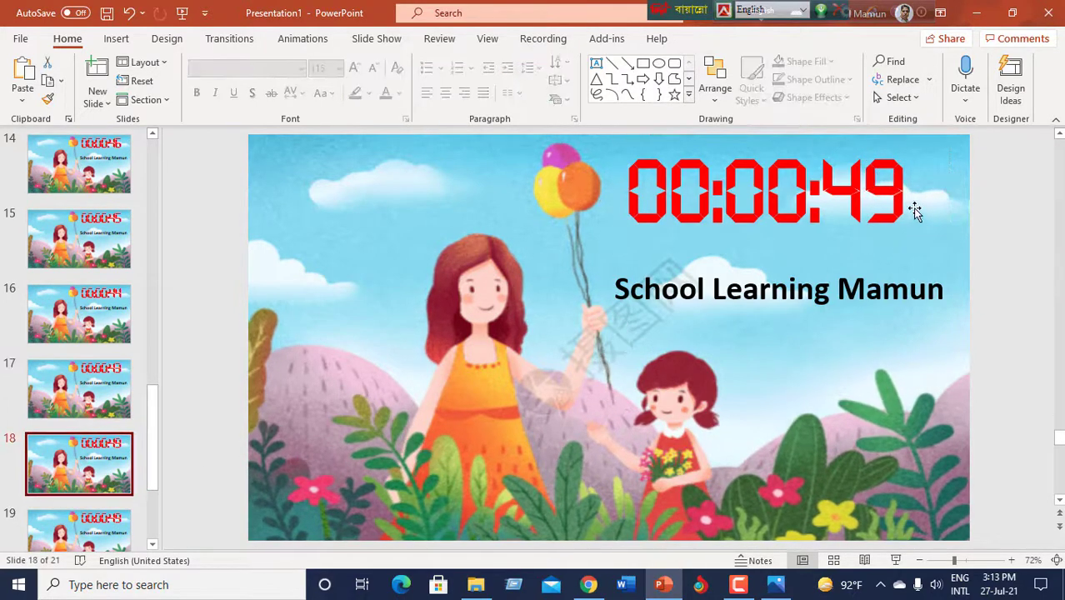
left_click(903, 188)
key("BackSpace")
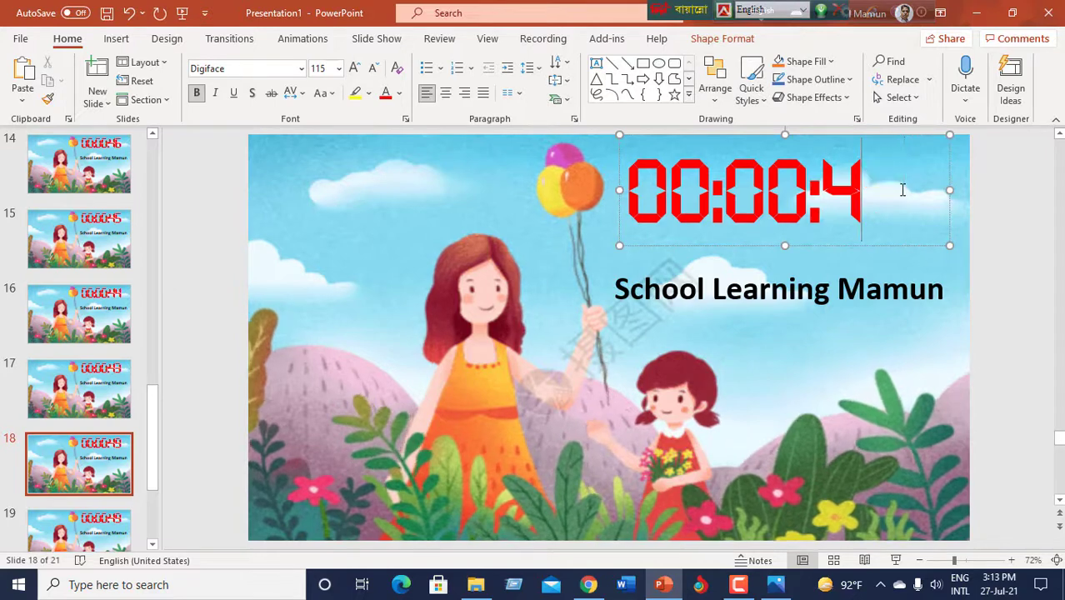
type("2")
left_click(106, 537)
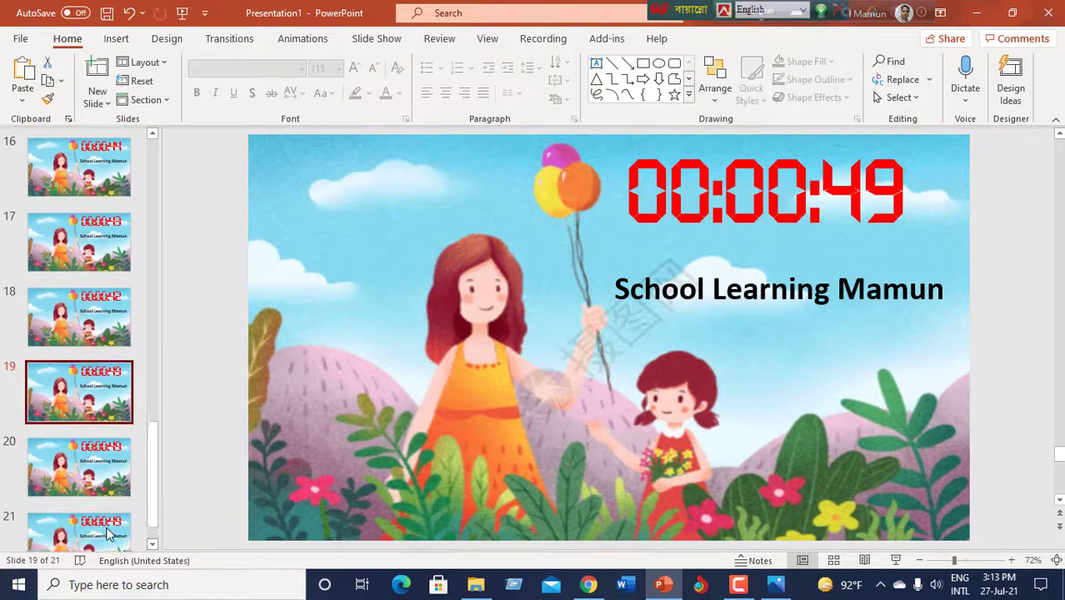
left_click(902, 189)
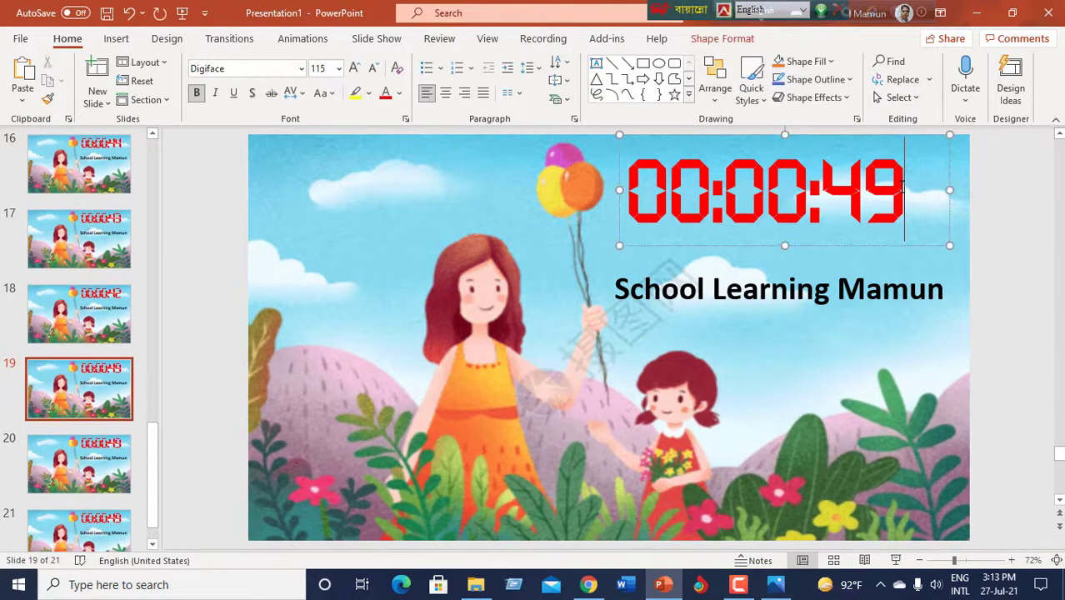
key("BackSpace")
type("1")
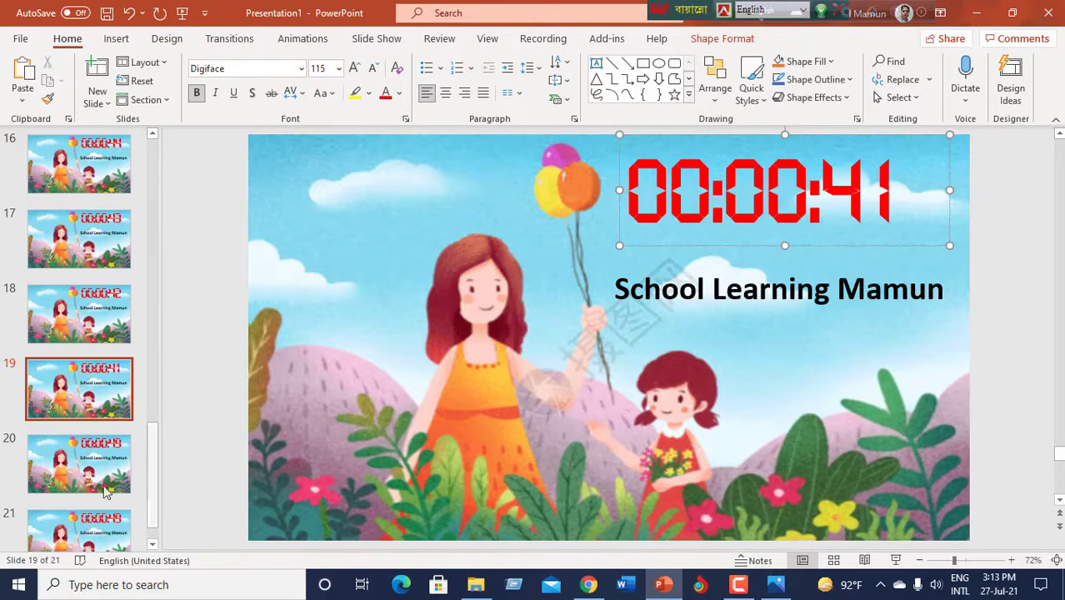
Step: Set slide 20's timer to 00:00:40 and slide 21's timer to 00:00:39
left_click(79, 463)
left_click(904, 189)
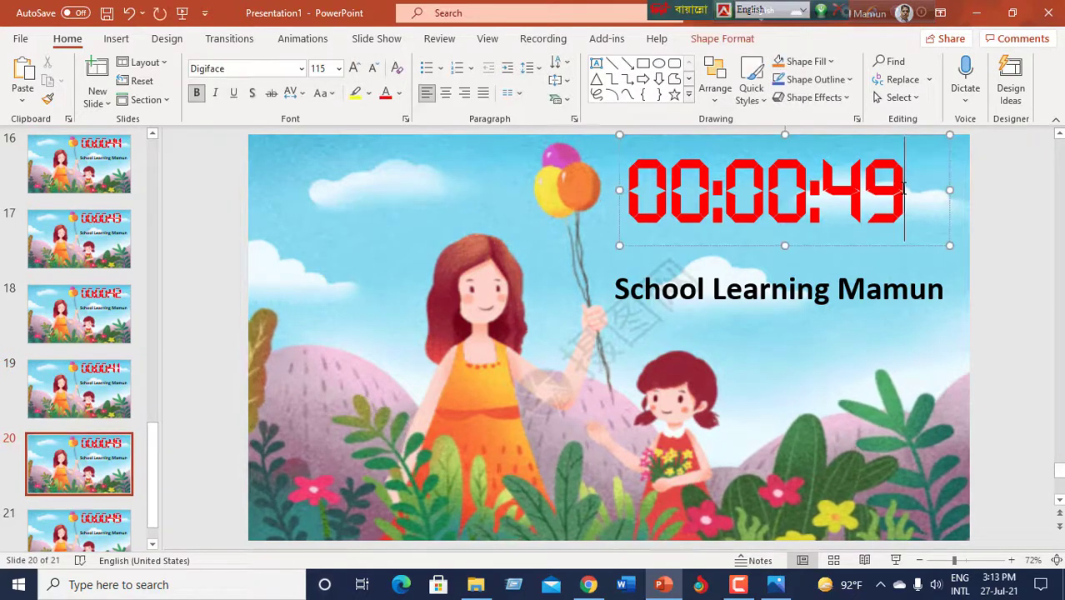
key("BackSpace")
type("0")
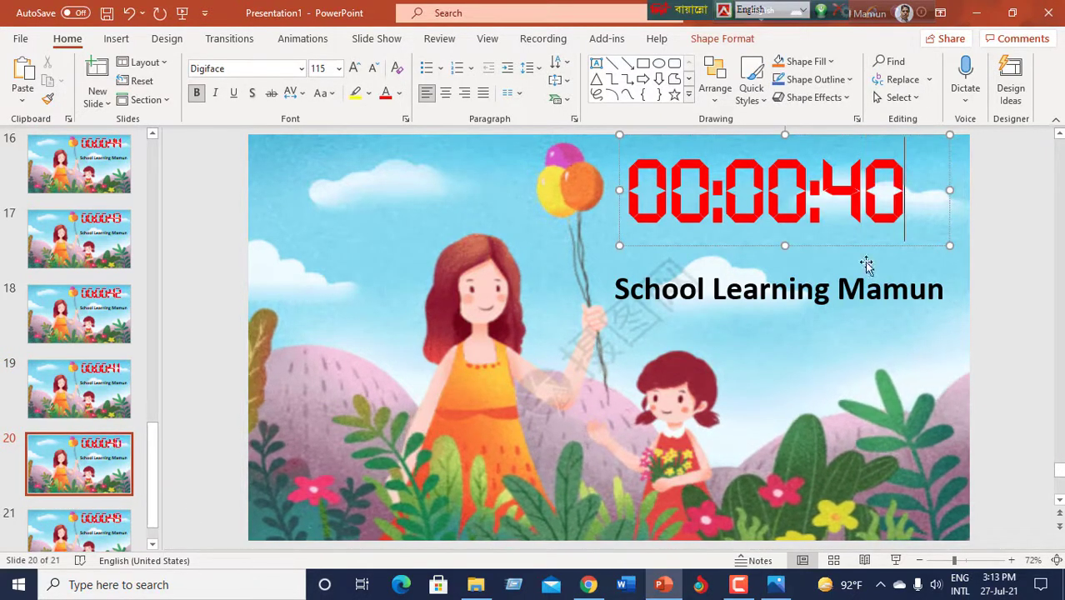
left_click(101, 529)
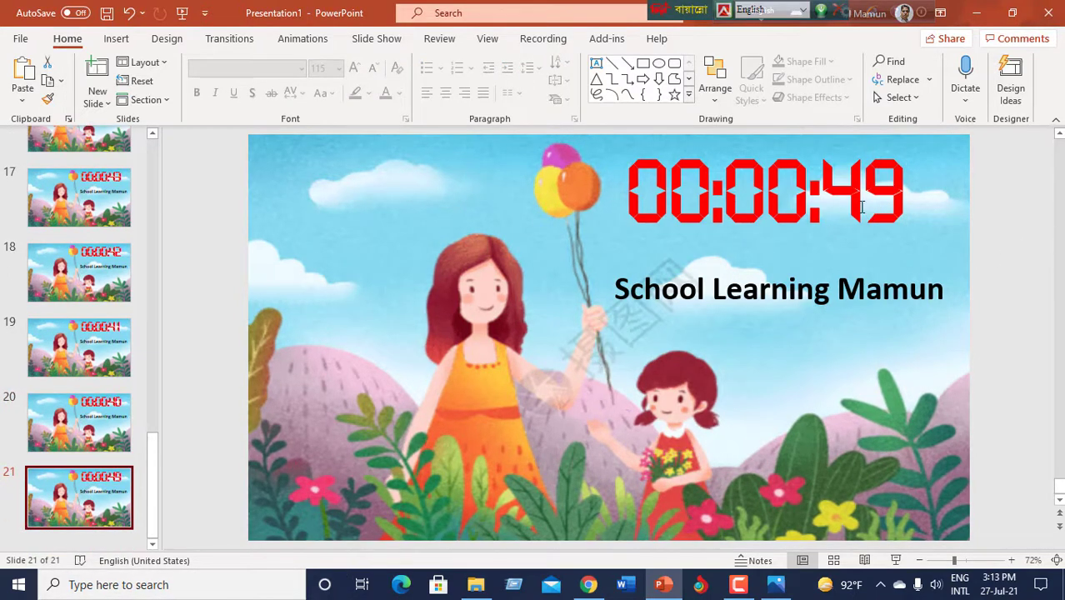
left_click(868, 192)
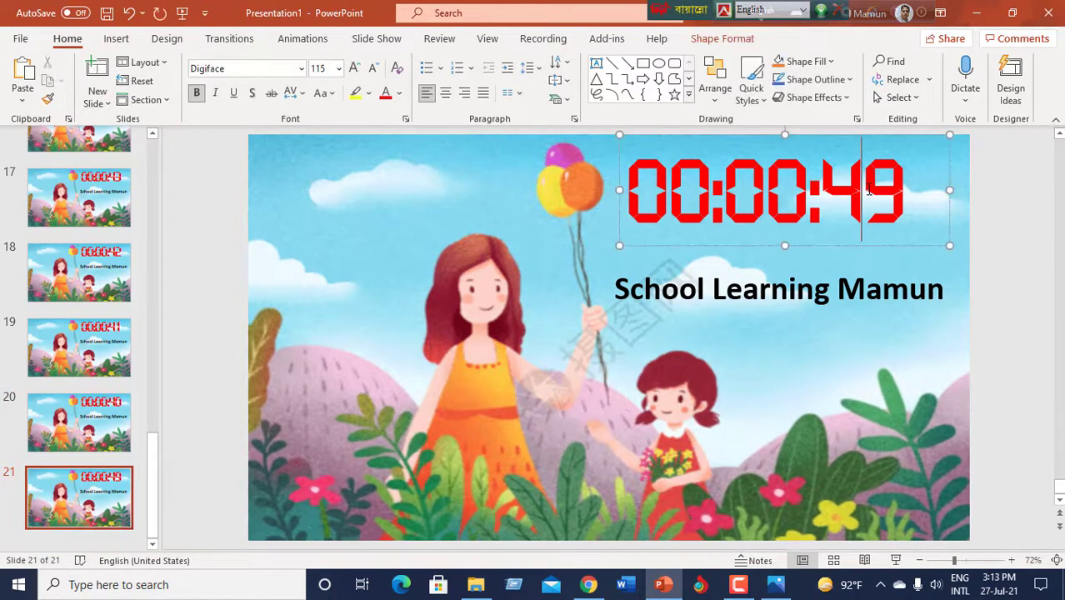
key("BackSpace")
type("3")
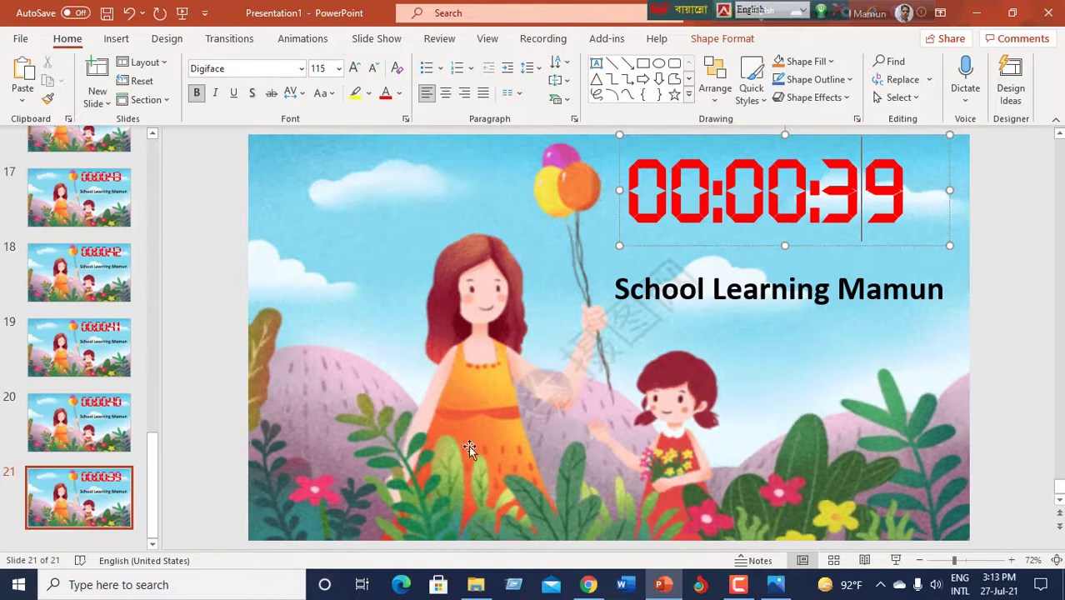
left_click(42, 496)
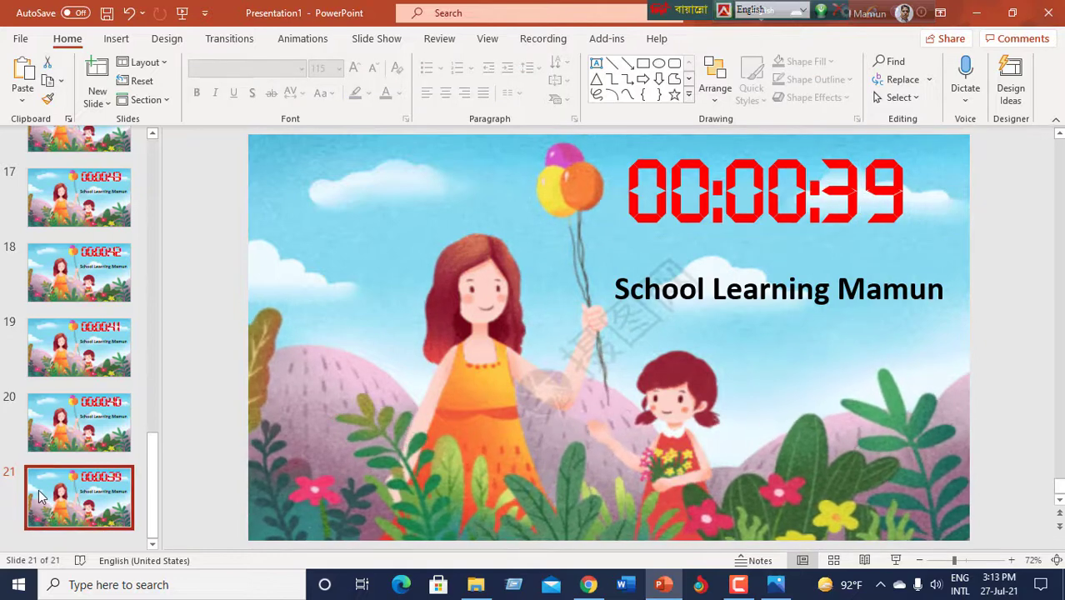
Step: Paste ten copies of the 00:00:39 slide after slide 21, filling slides 22 to 31
left_click(75, 538)
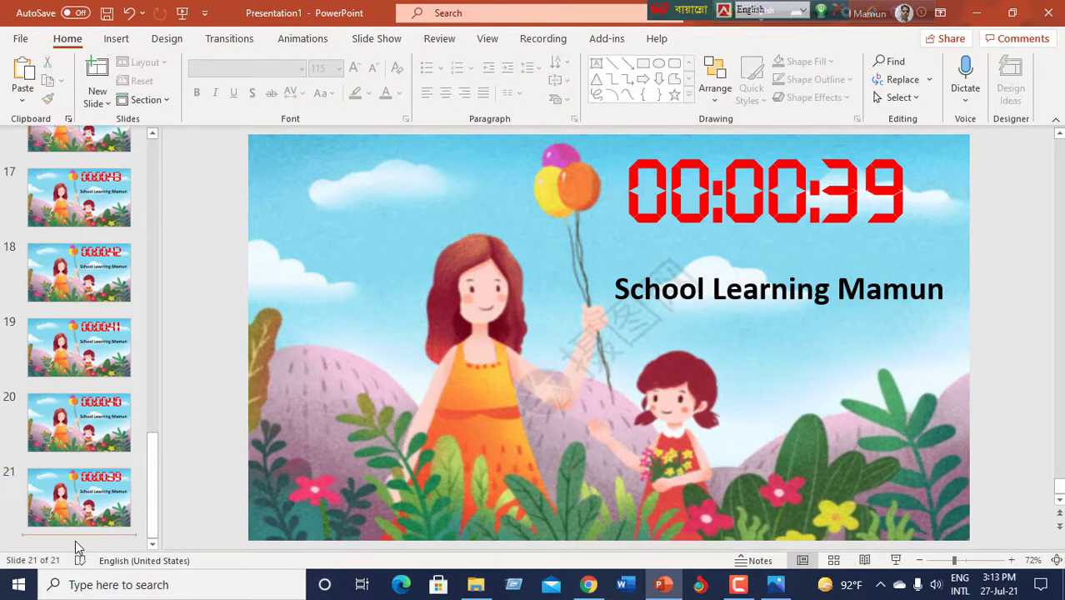
key("ctrl+v")
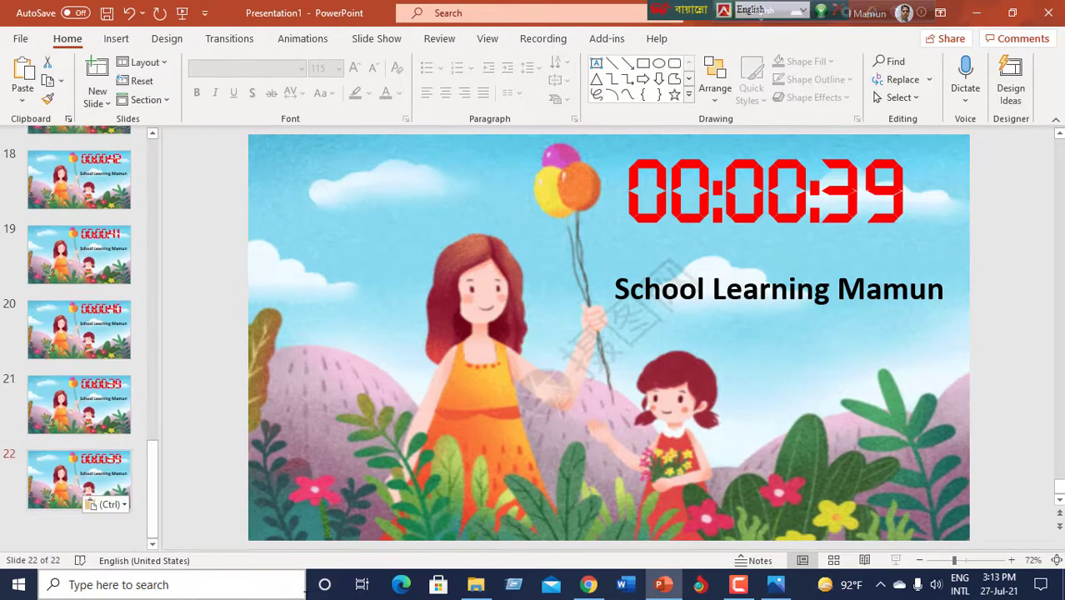
key("ctrl+v")
key("ctrl+v")
key("ctrl+v")
key("ctrl+v")
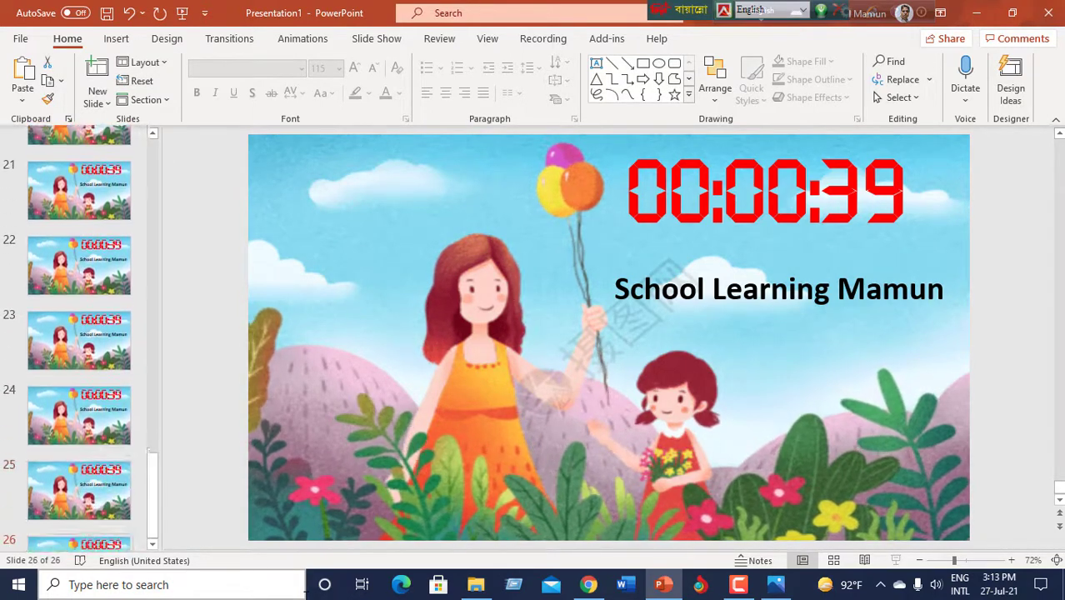
key("ctrl+v")
key("ctrl+v")
key("ctrl+v")
key("ctrl+v")
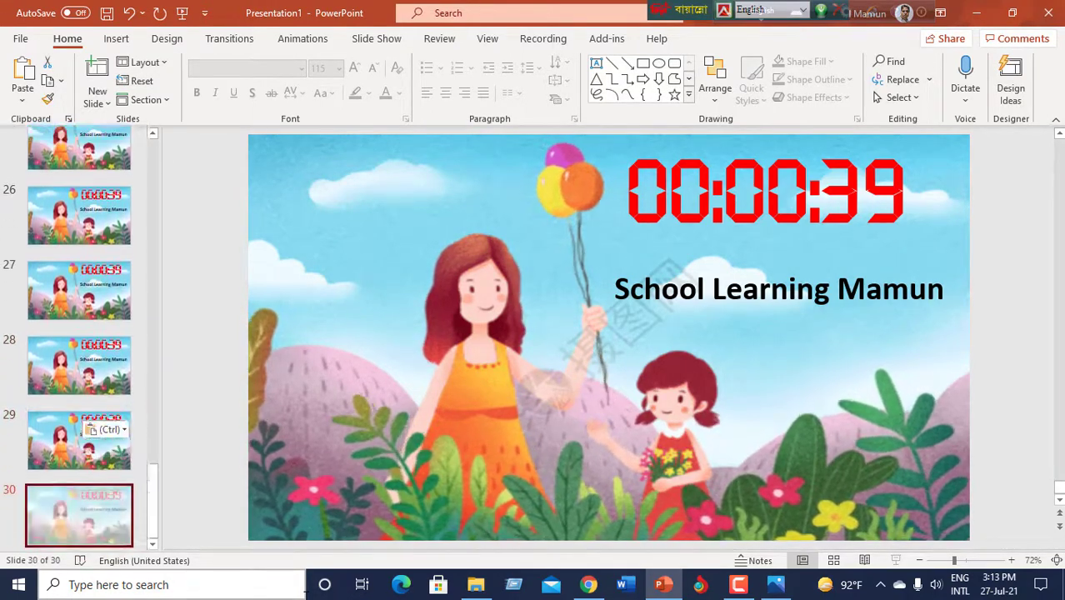
key("ctrl+v")
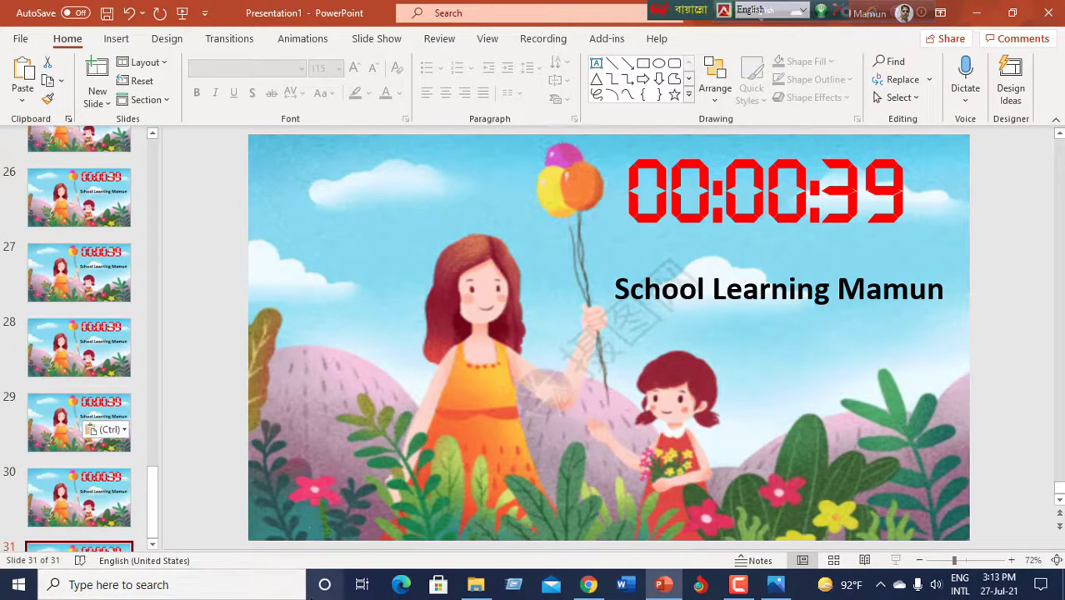
scroll(114, 305, "up", 1)
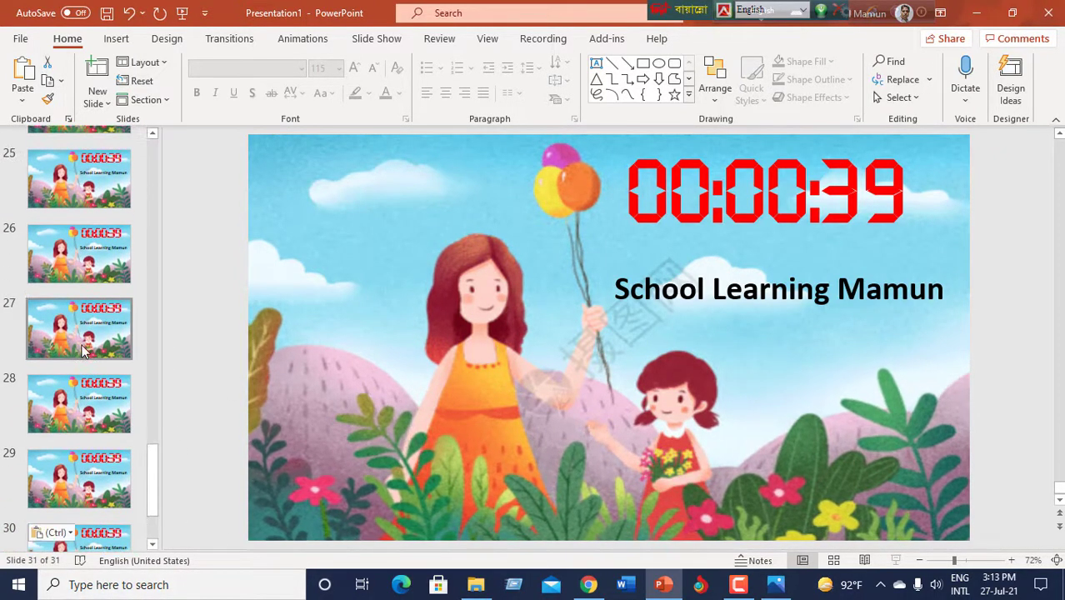
scroll(113, 305, "up", 2)
scroll(114, 305, "up", 2)
scroll(115, 296, "up", 1)
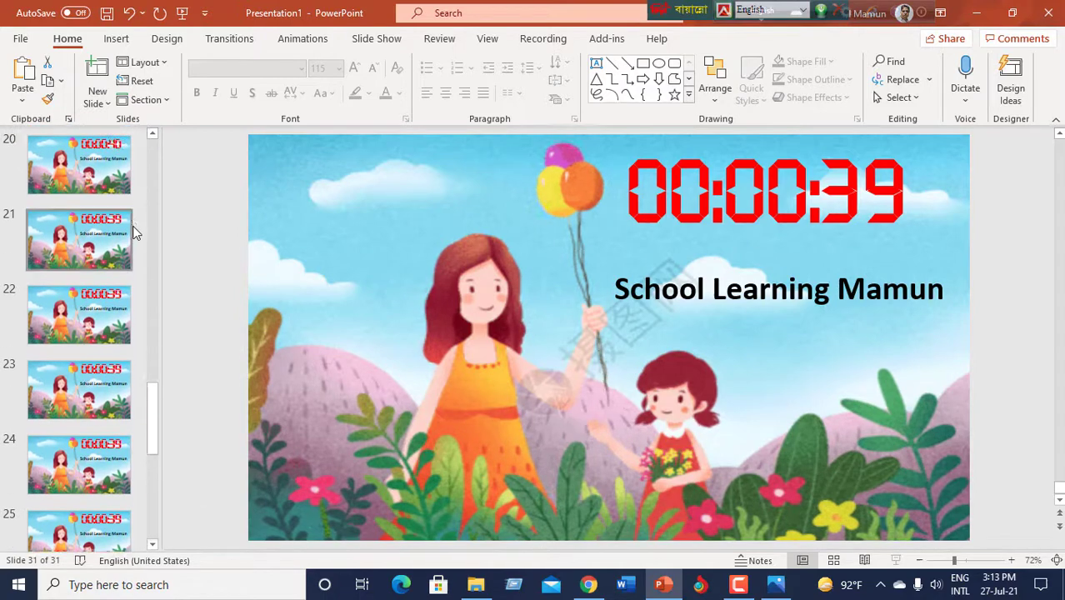
Step: Set the timers on slides 22, 23 and 24 to 00:00:38, 00:00:37 and 00:00:36
left_click(104, 343)
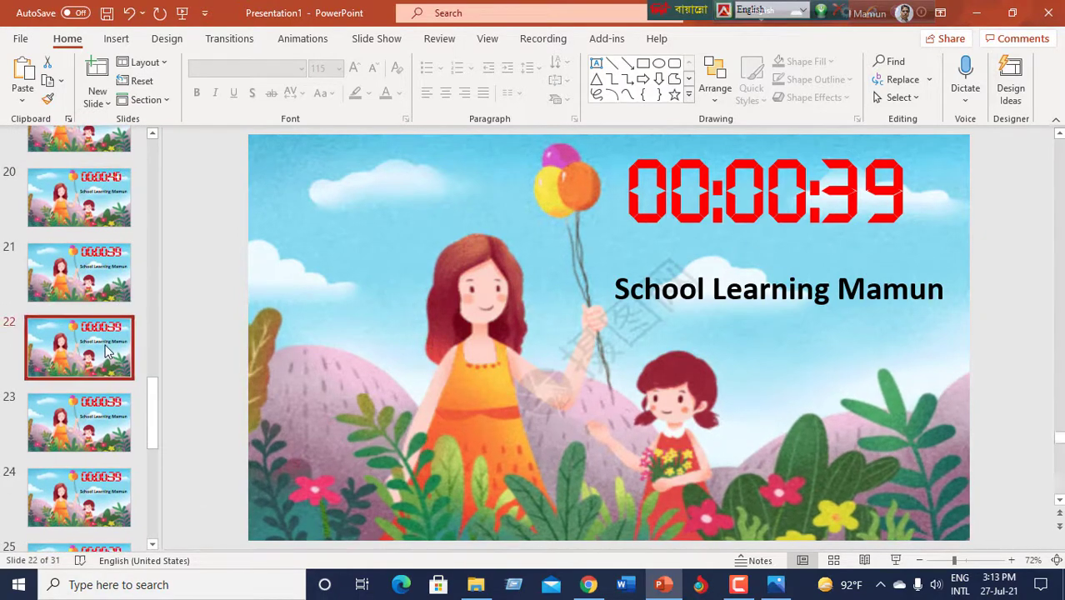
left_click(906, 205)
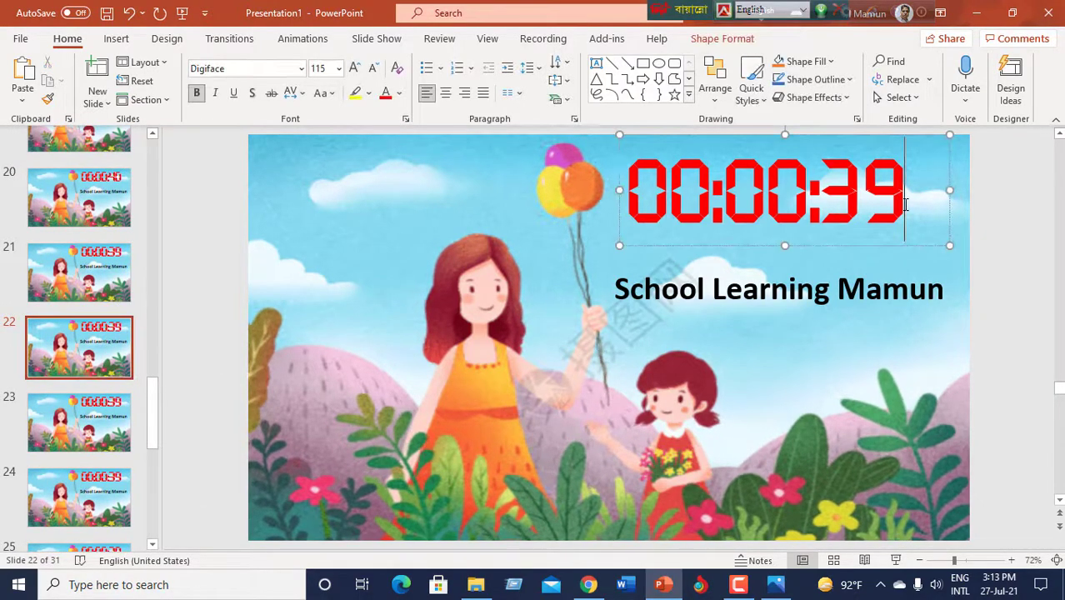
key("BackSpace")
type("8")
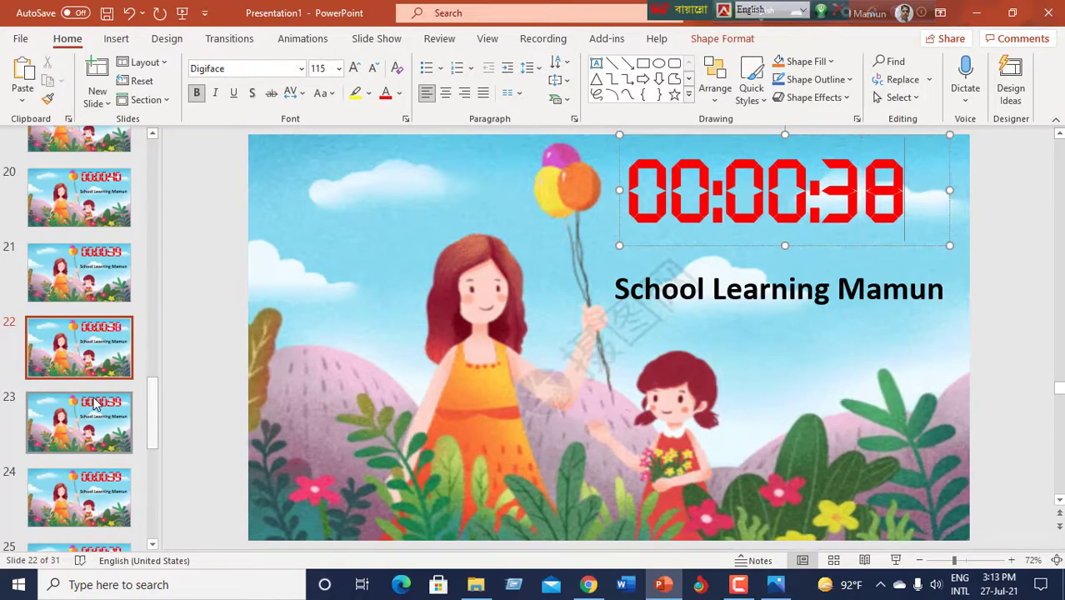
left_click(122, 404)
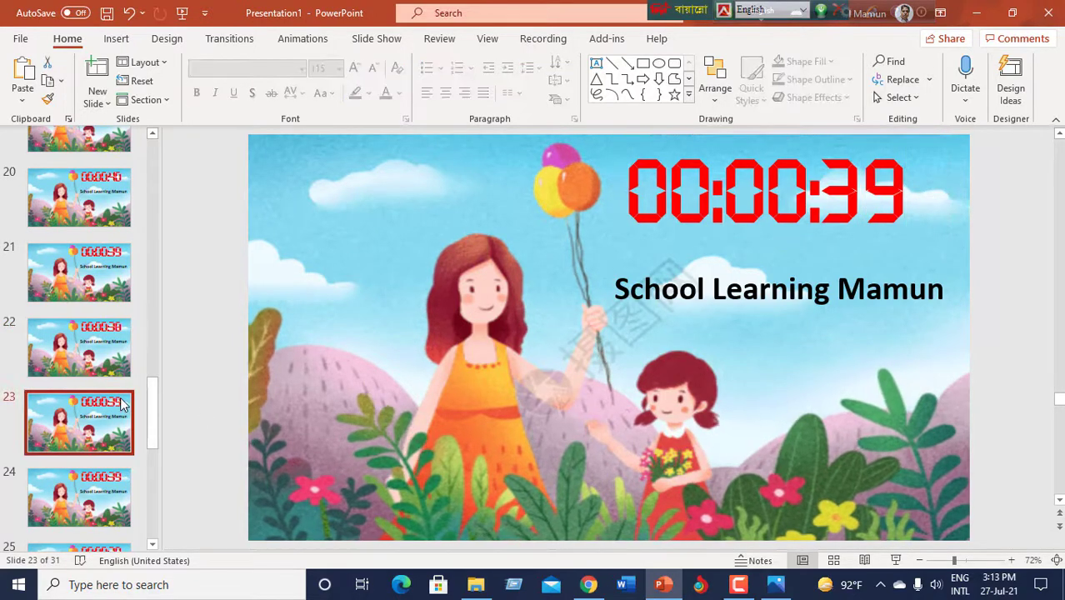
left_click(904, 192)
key("BackSpace")
type("7")
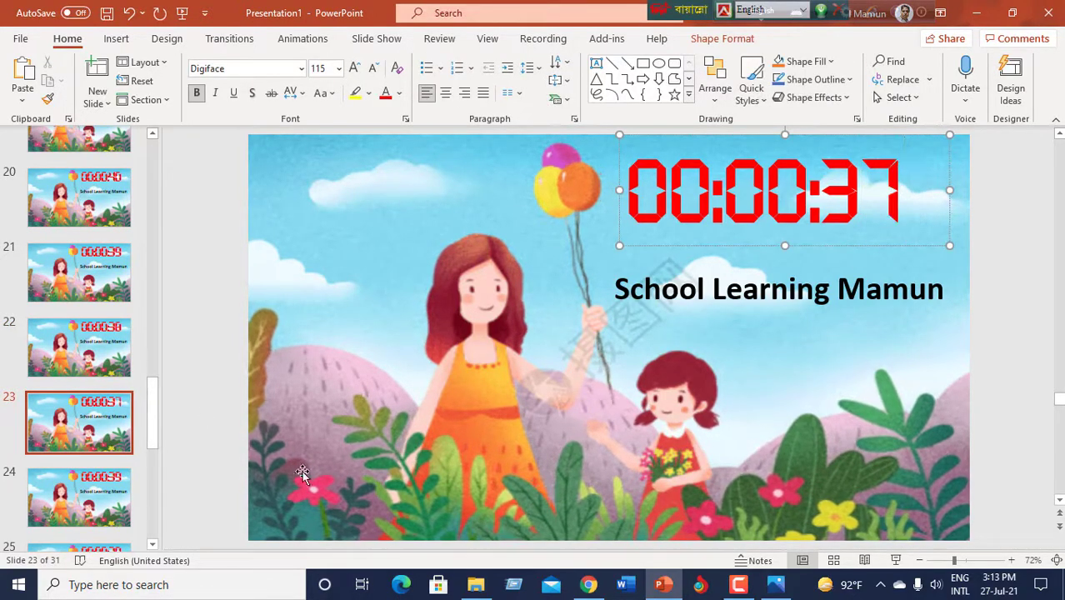
left_click(103, 488)
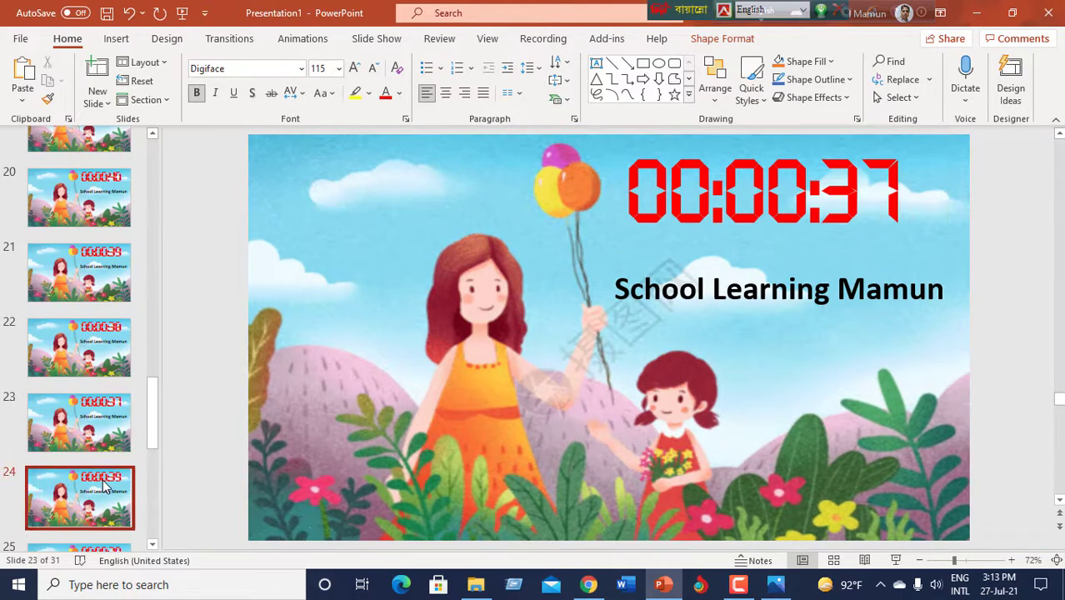
left_click(903, 200)
key("BackSpace")
type("6")
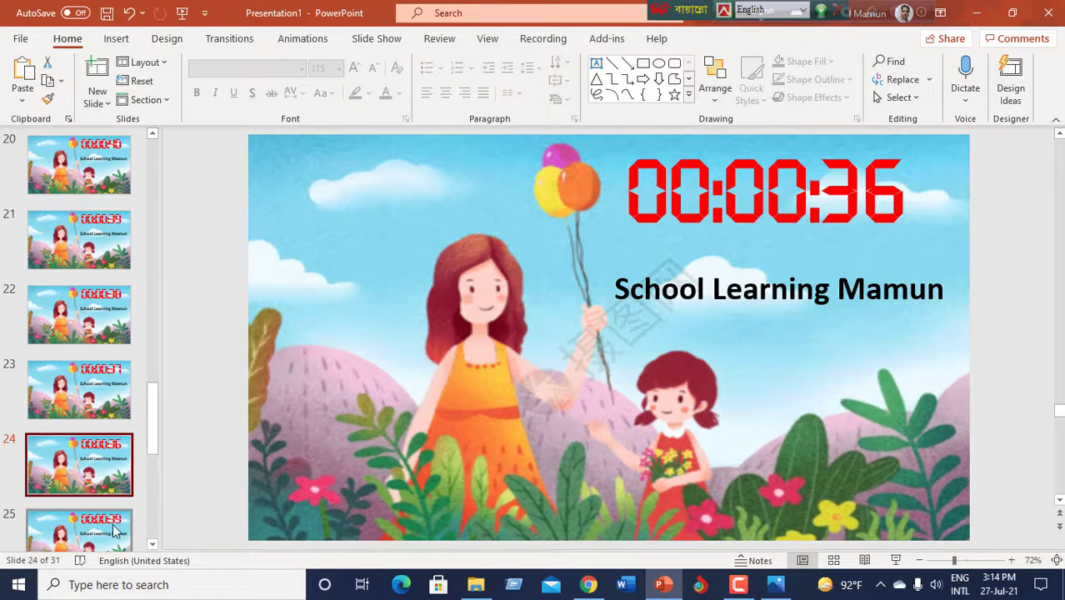
Step: Set the timers on slides 25, 26 and 27 to 00:00:35, 00:00:34 and 00:00:33
left_click(113, 523)
left_click(903, 202)
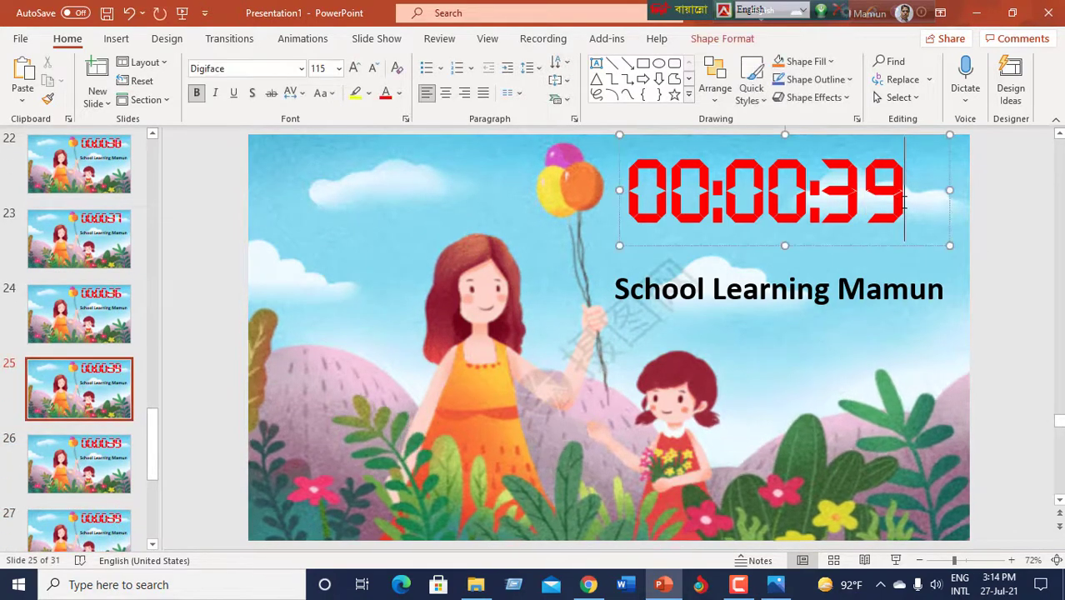
key("BackSpace")
type("5")
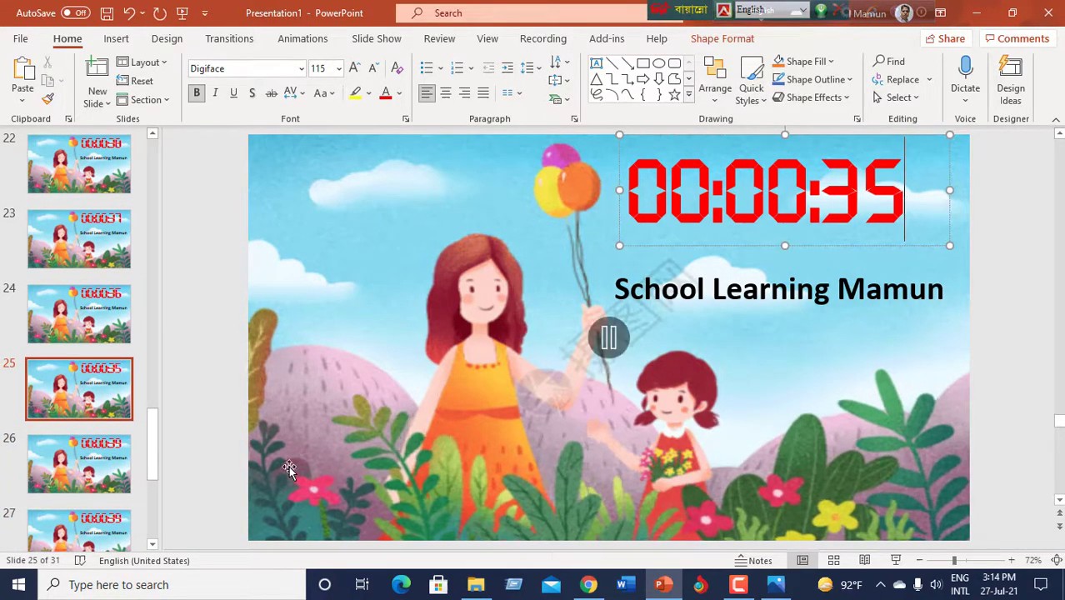
left_click(79, 463)
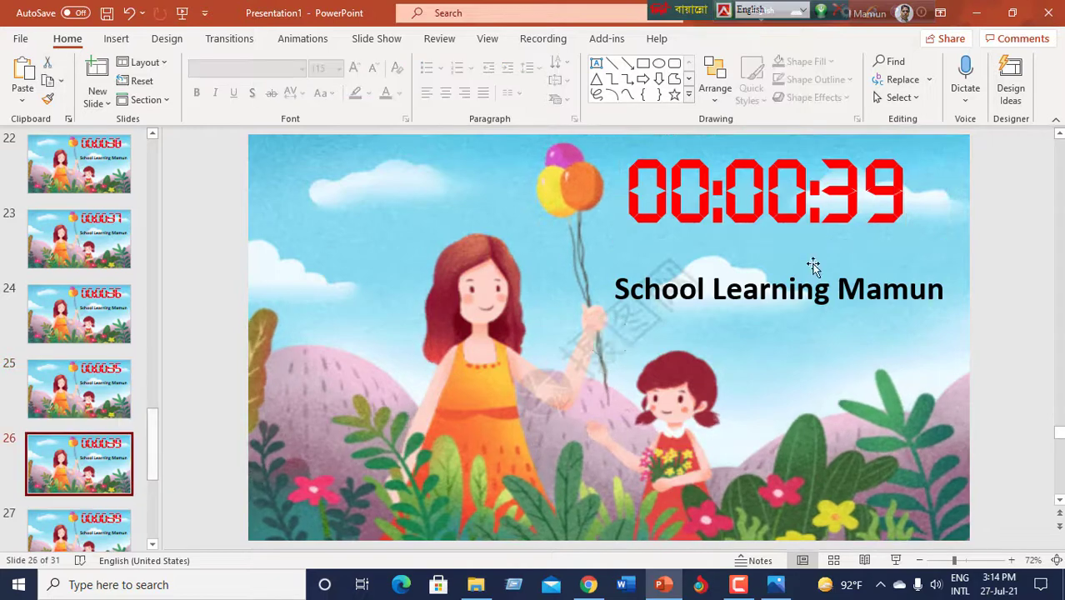
left_click(903, 185)
key("BackSpace")
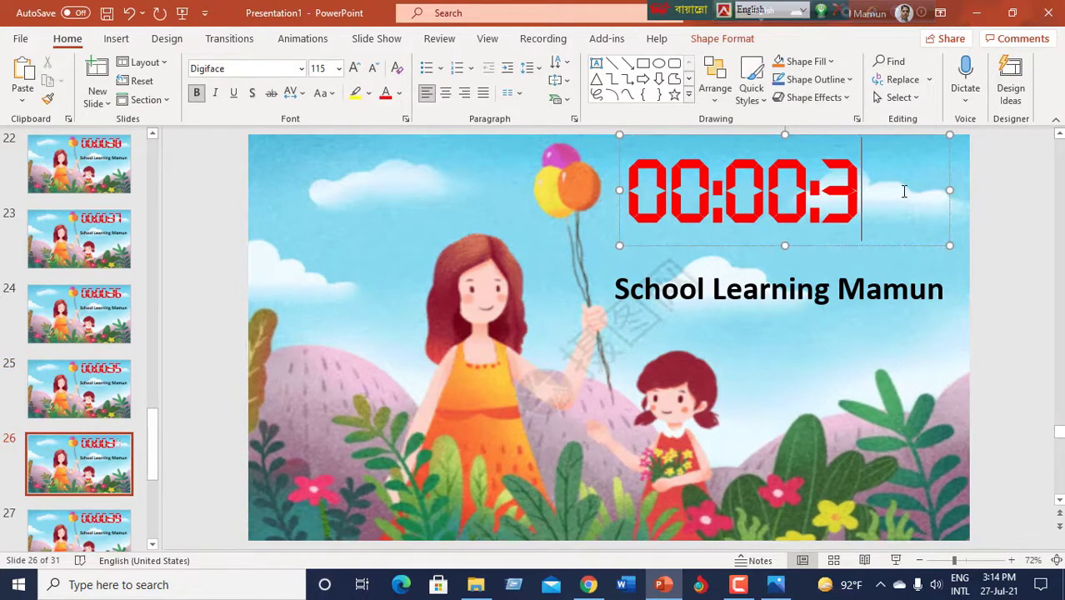
type("4")
left_click(96, 527)
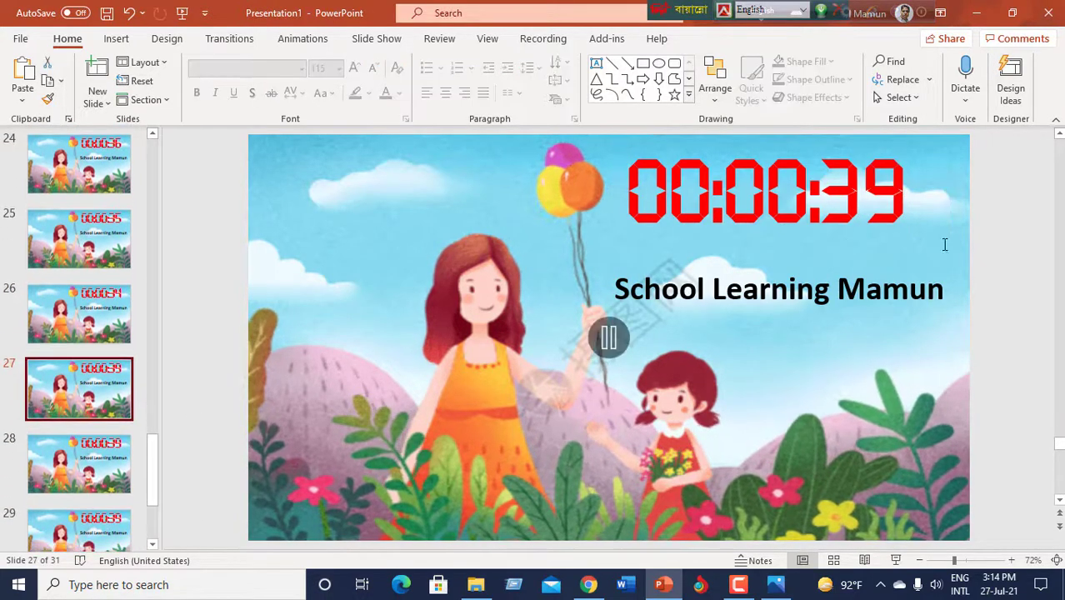
left_click(904, 197)
key("BackSpace")
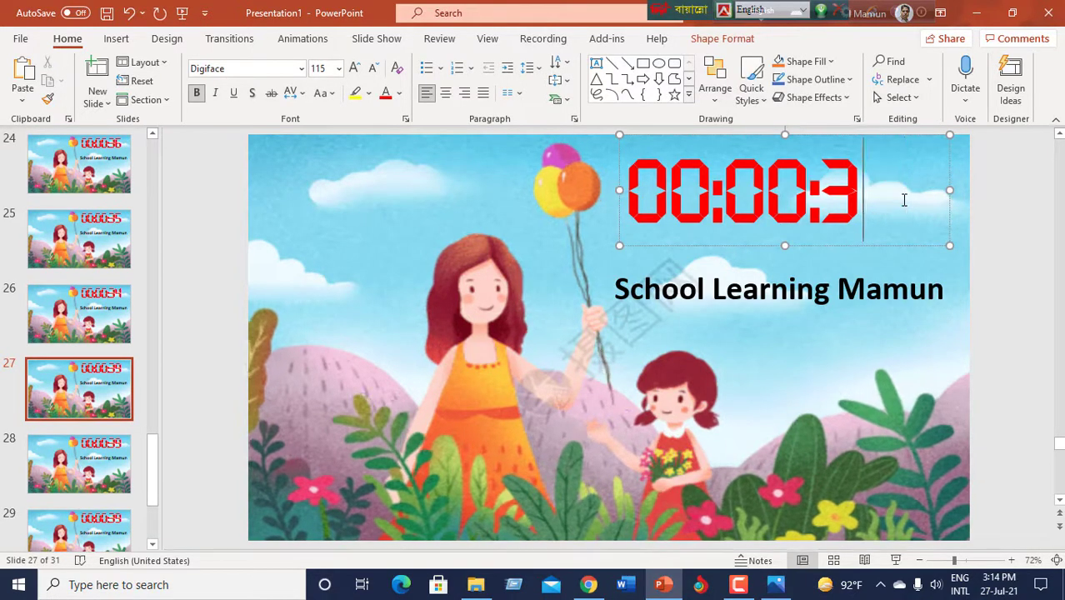
type("3")
Step: Set slide 28's timer to 00:00:32 and slide 29's timer to 00:00:31
left_click(79, 464)
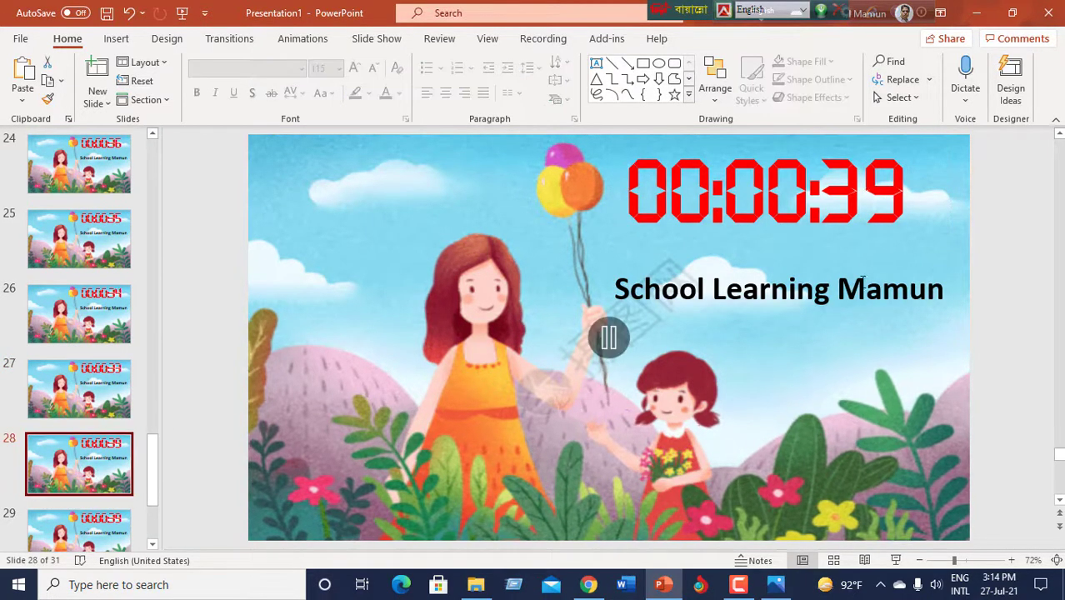
left_click(903, 197)
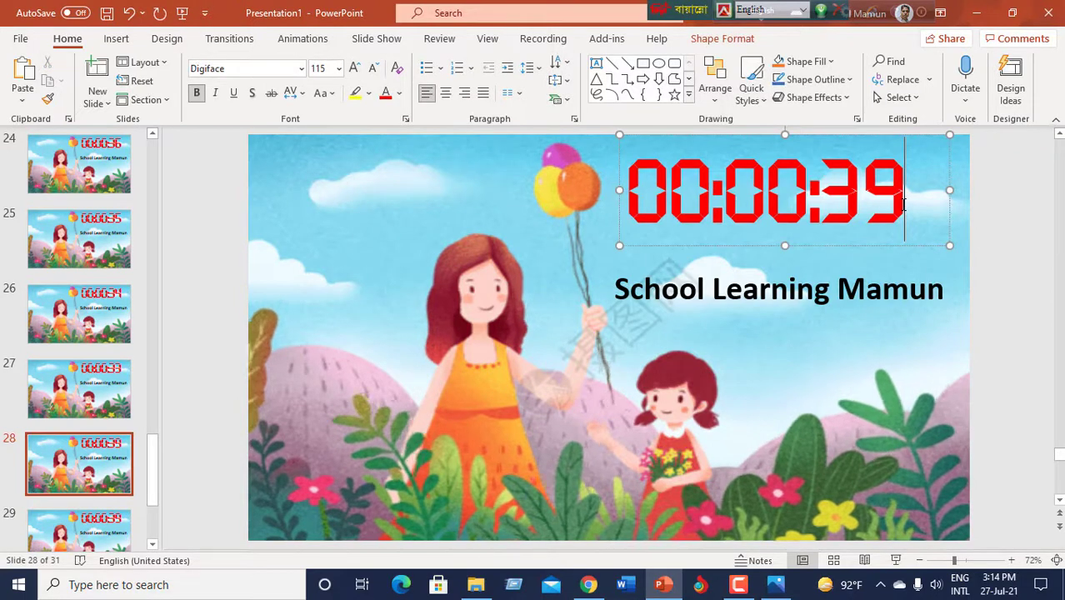
key("BackSpace")
type("2")
left_click(80, 525)
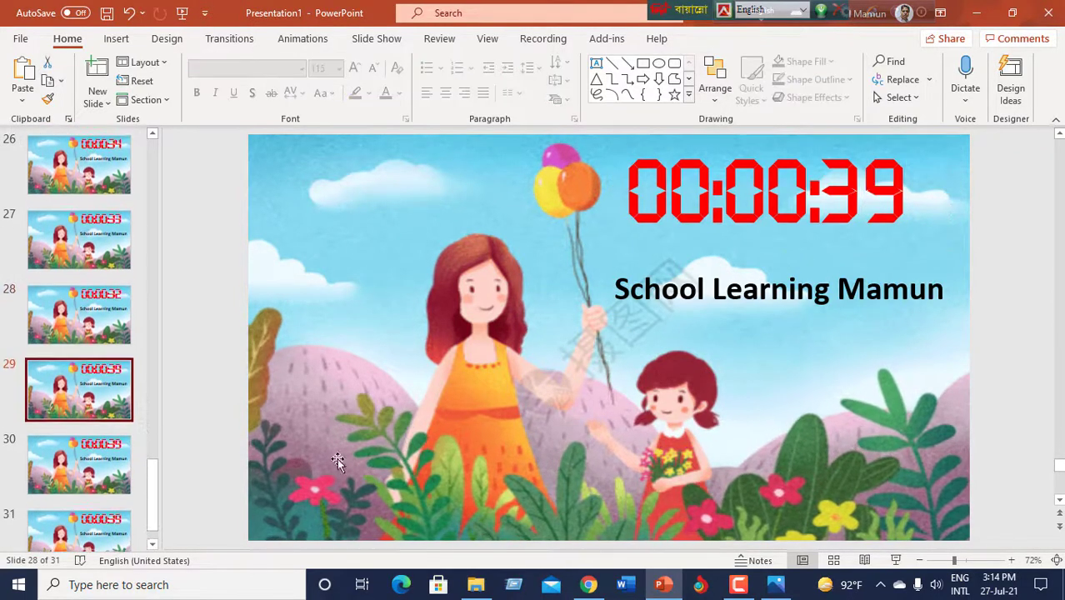
left_click(905, 187)
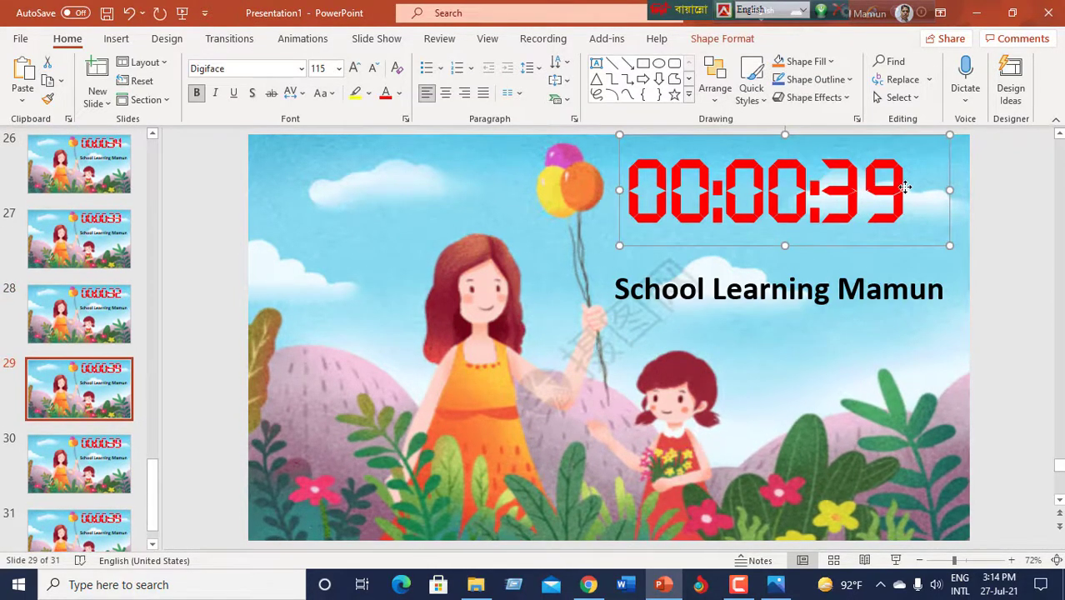
key("BackSpace")
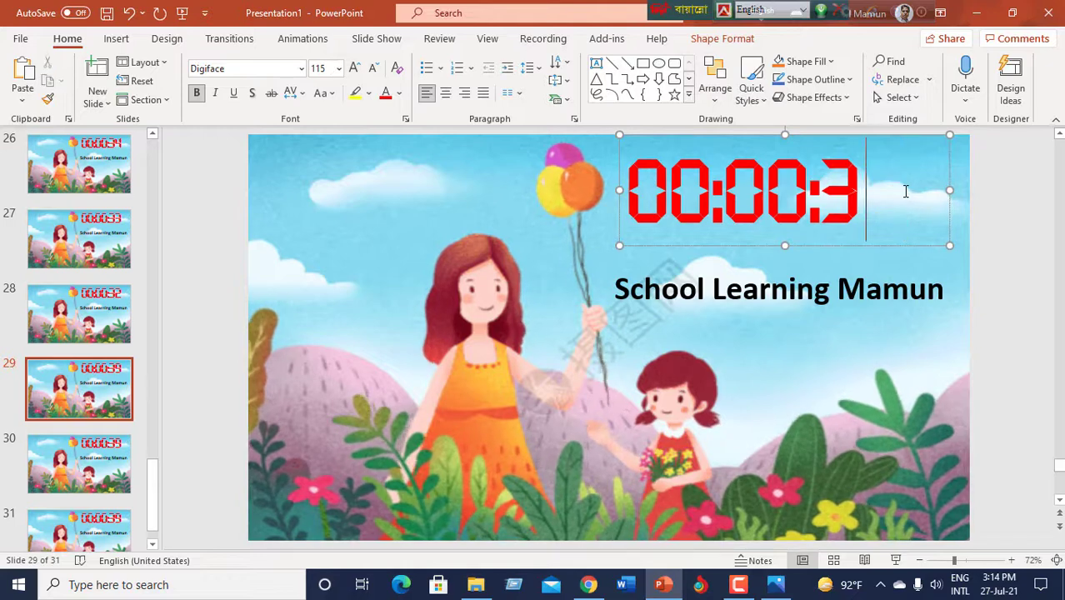
type("1")
Step: Set slide 30's timer to 00:00:30 and slide 31's timer to 00:00:29
left_click(129, 475)
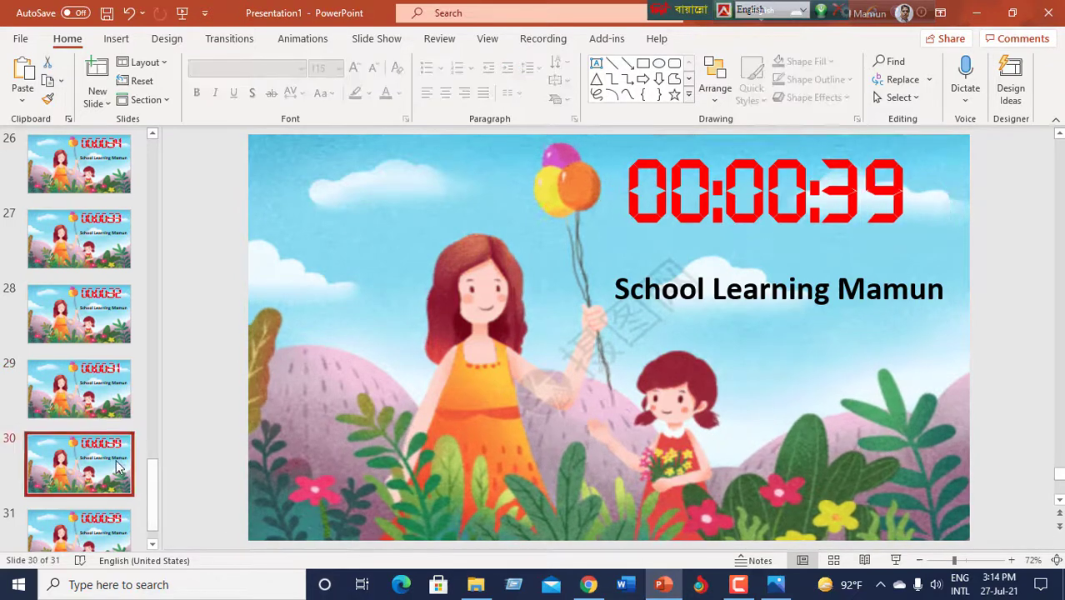
left_click(906, 191)
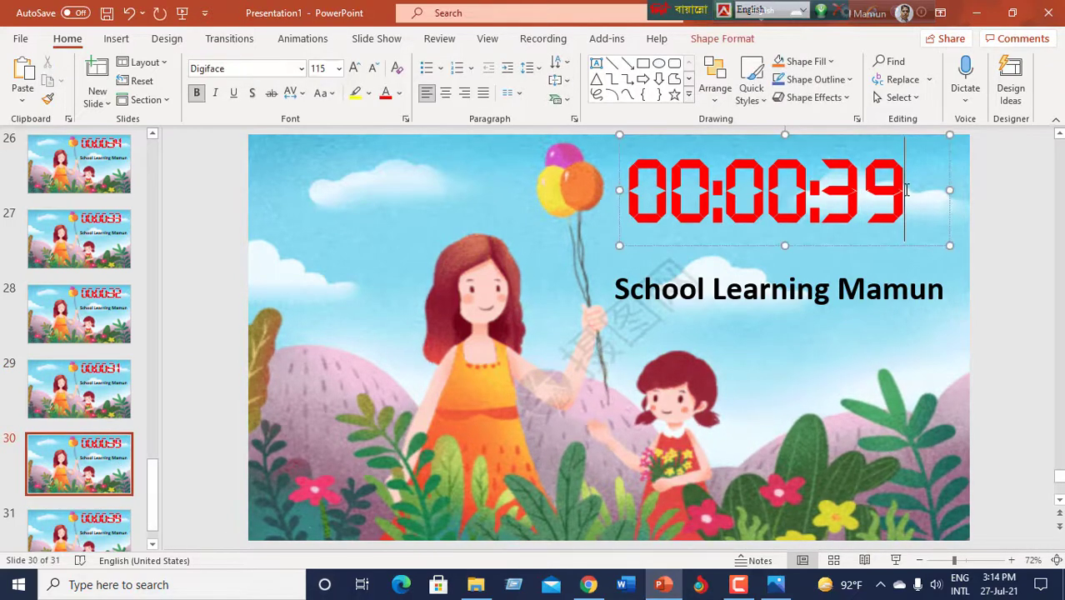
key("BackSpace")
type("0")
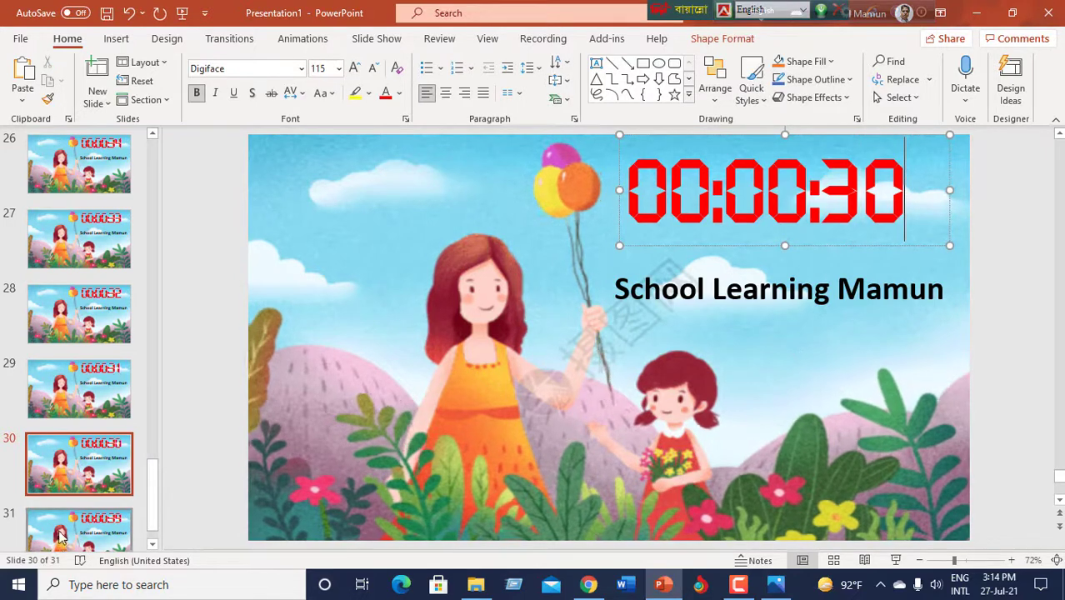
left_click(60, 536)
left_click(860, 205)
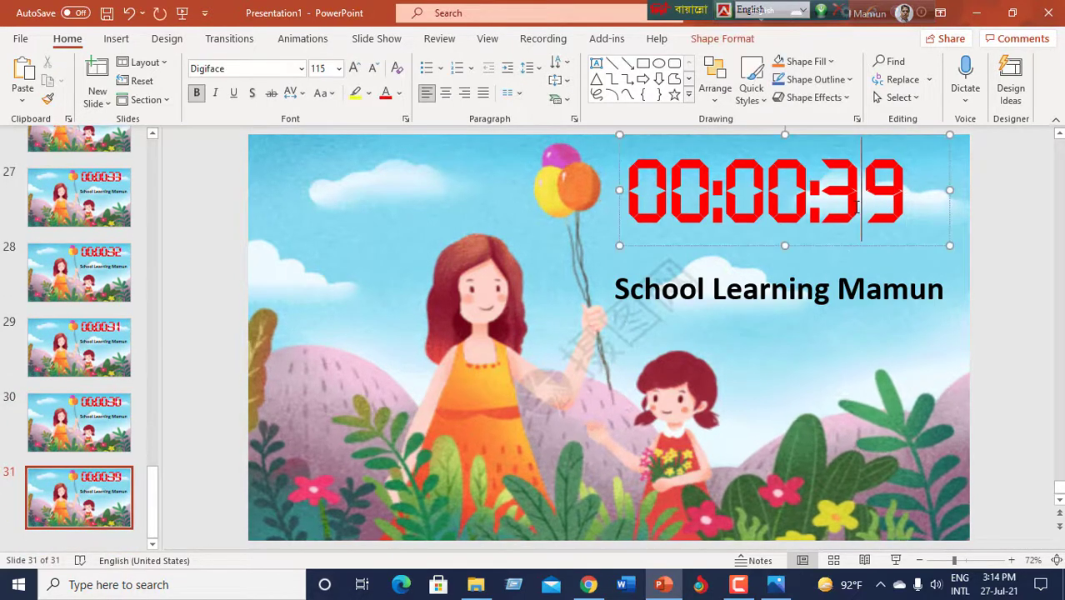
key("BackSpace")
type("2")
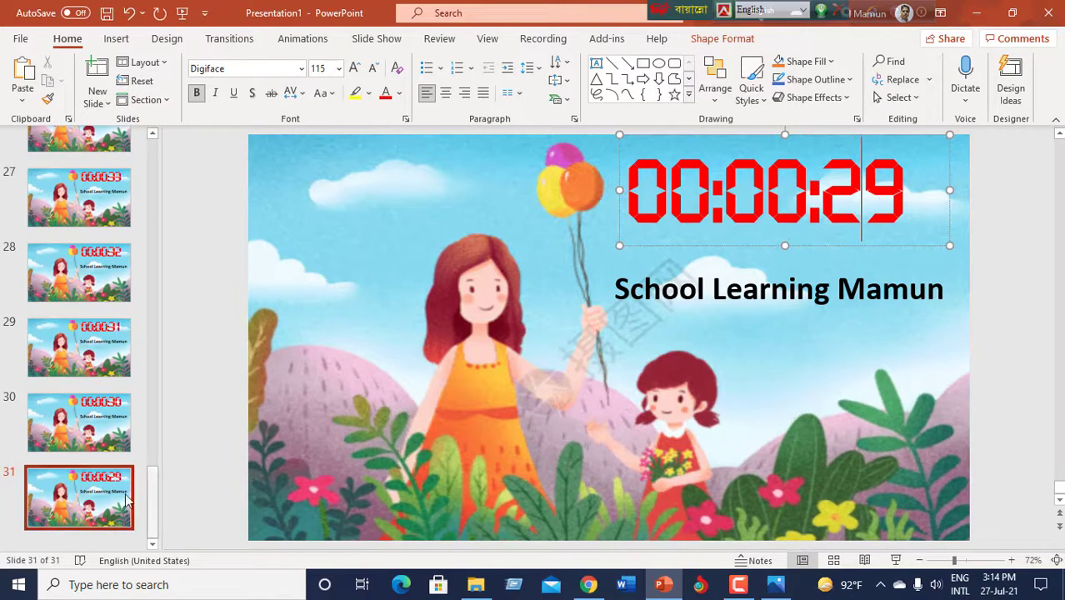
left_click(86, 492)
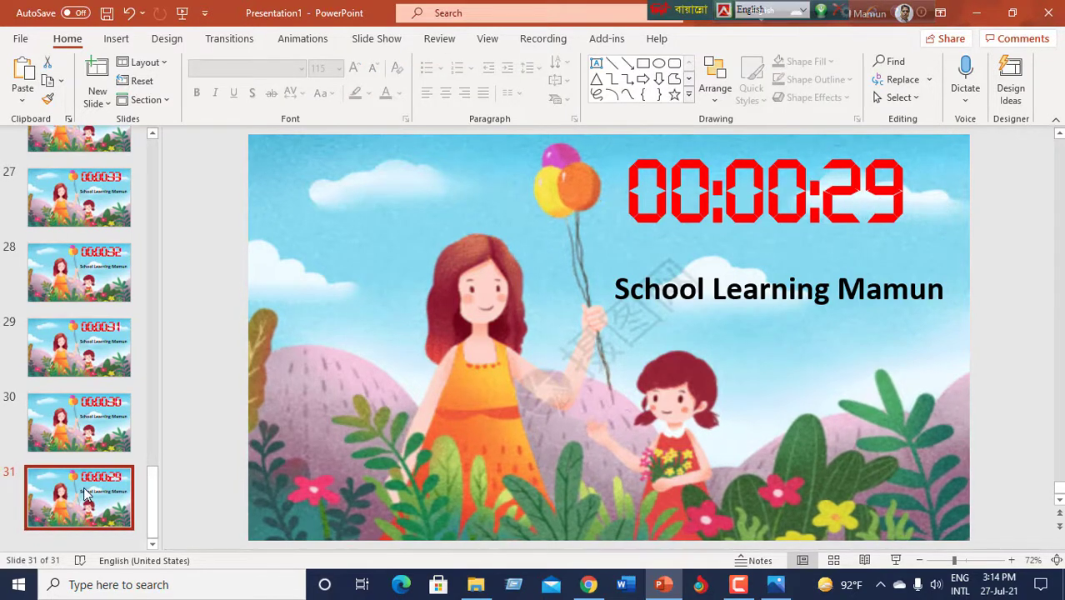
Step: Paste ten copies of the 00:00:29 slide after slide 31, filling slides 32 to 41
left_click(85, 534)
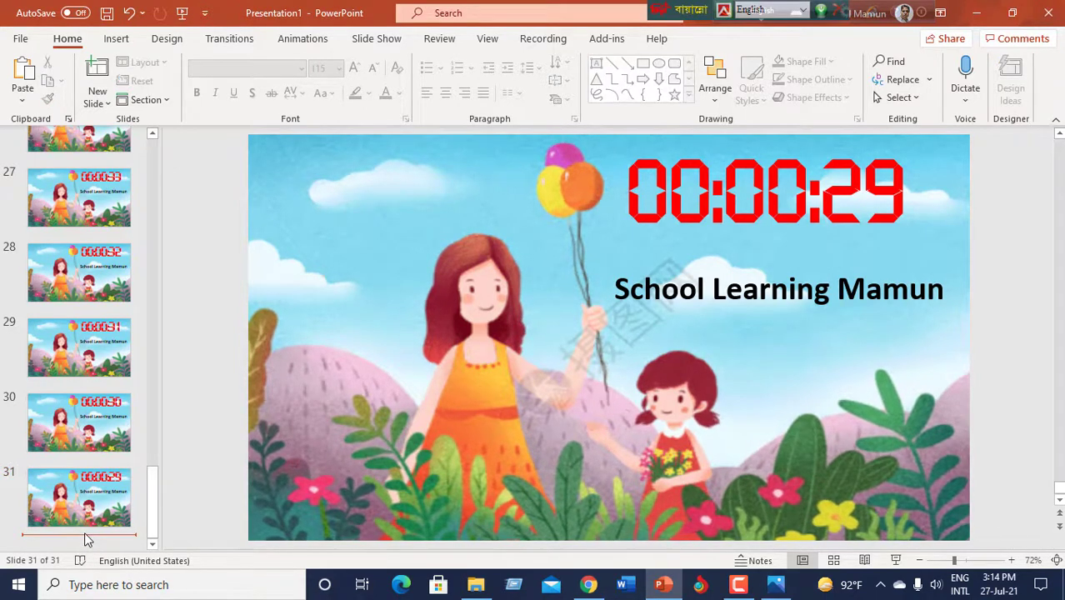
key("ctrl+v")
key("ctrl+v")
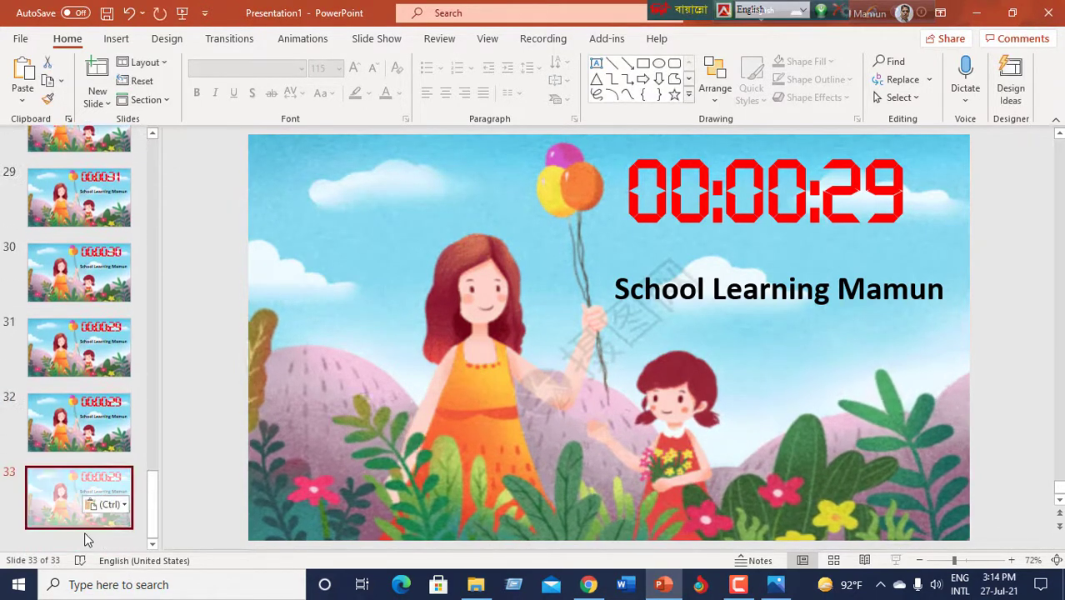
key("ctrl+v")
key("ctrl+v")
key("ctrl+v")
key("ctrl+v")
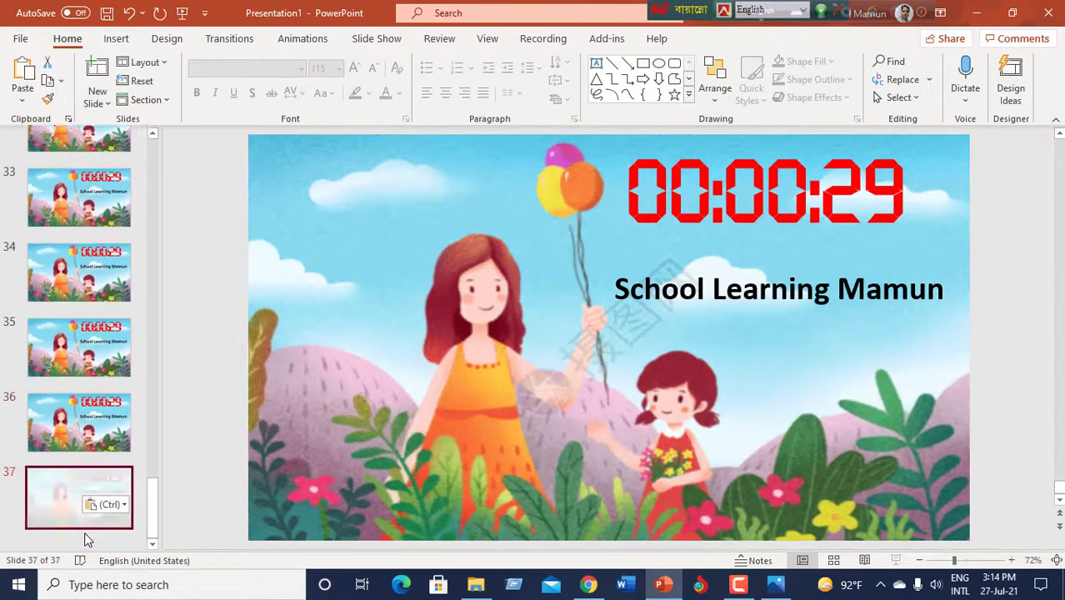
key("ctrl+v")
key("ctrl+v")
key("ctrl+v")
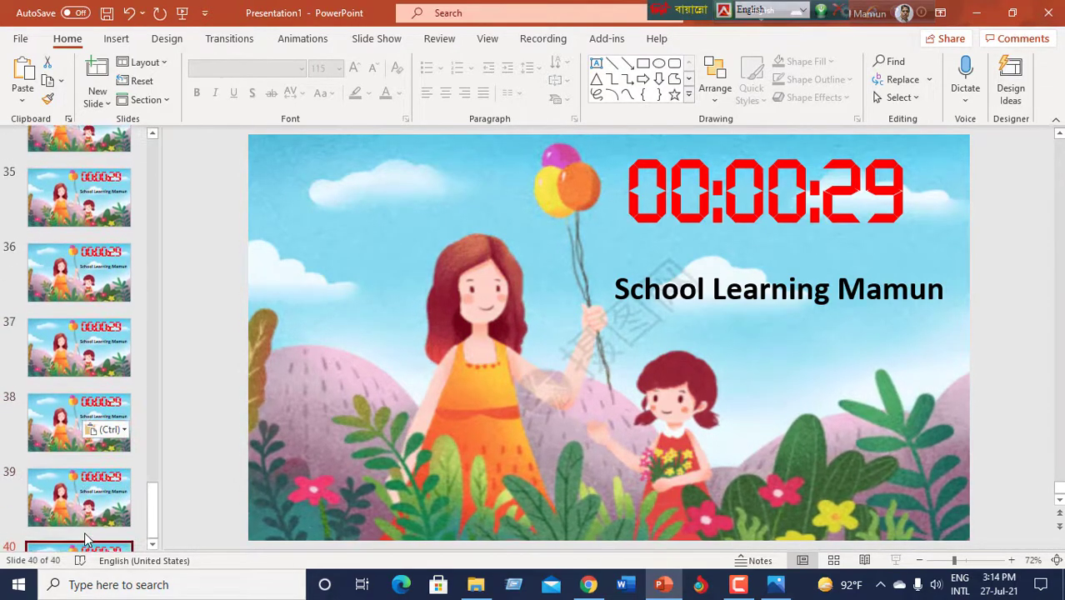
key("ctrl+v")
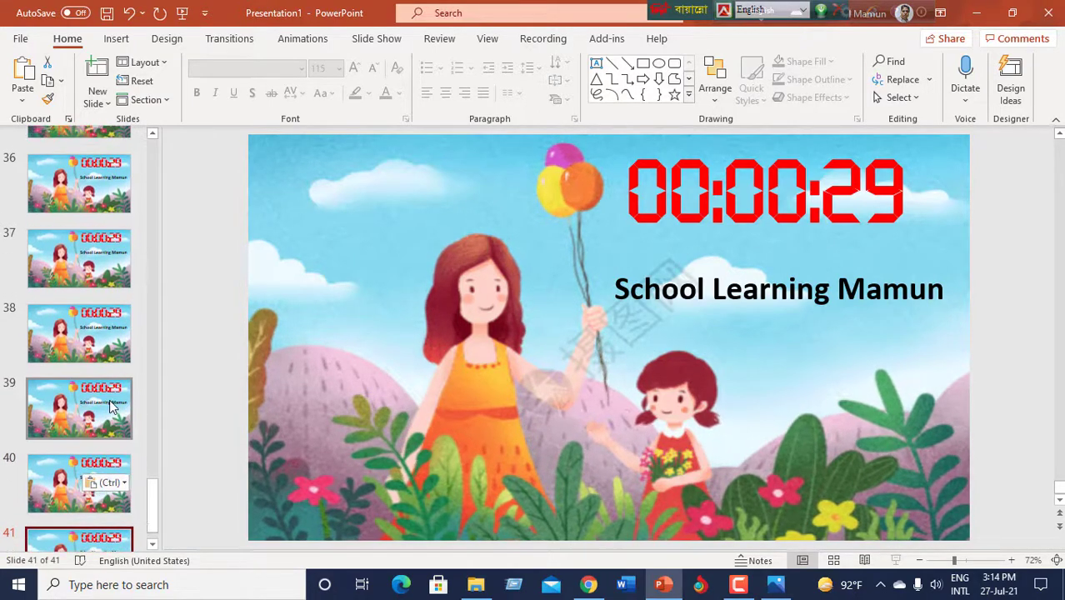
scroll(113, 413, "up", 1)
scroll(109, 399, "up", 2)
scroll(125, 407, "up", 1)
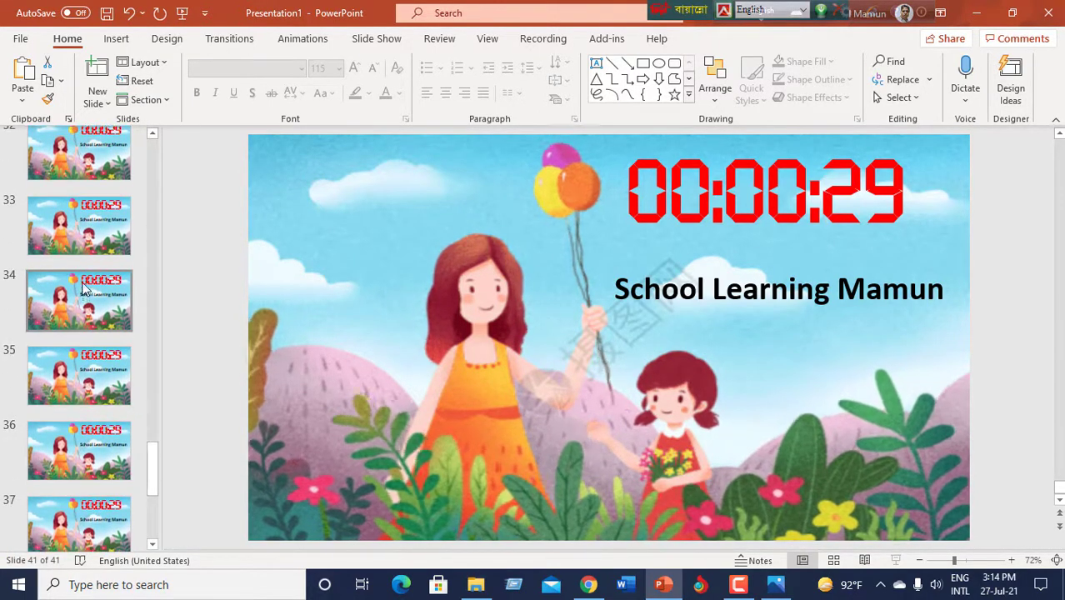
scroll(129, 333, "up", 1)
scroll(125, 284, "up", 1)
scroll(121, 242, "up", 1)
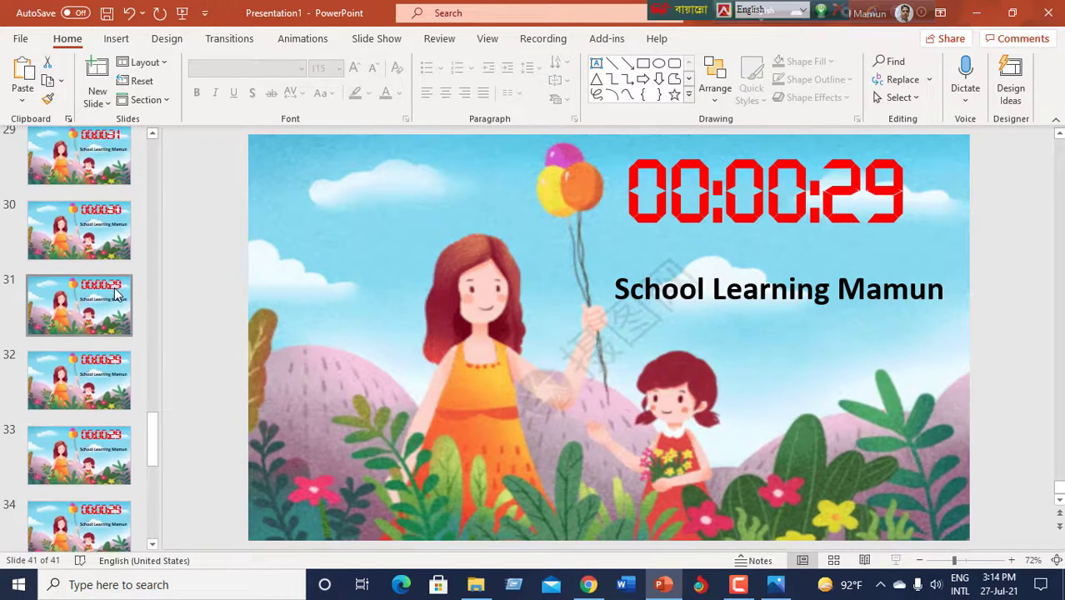
Step: Change the timers on slides 32–34 to 00:00:28, 00:00:27 and 00:00:26
left_click(119, 377)
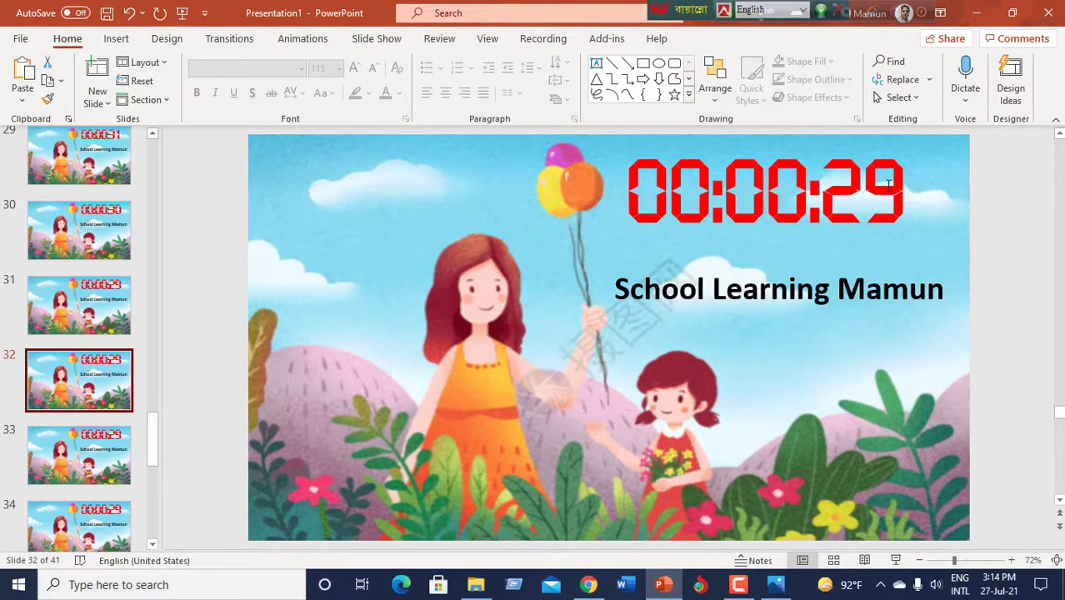
left_click(890, 185)
key("BackSpace")
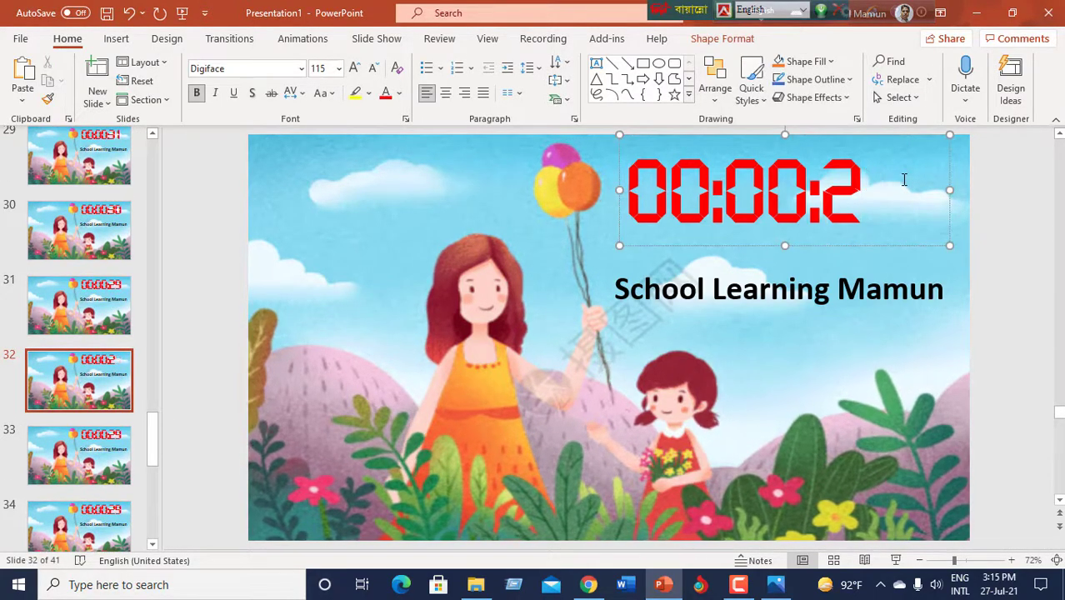
type("8")
left_click(200, 328)
key("Page_Down")
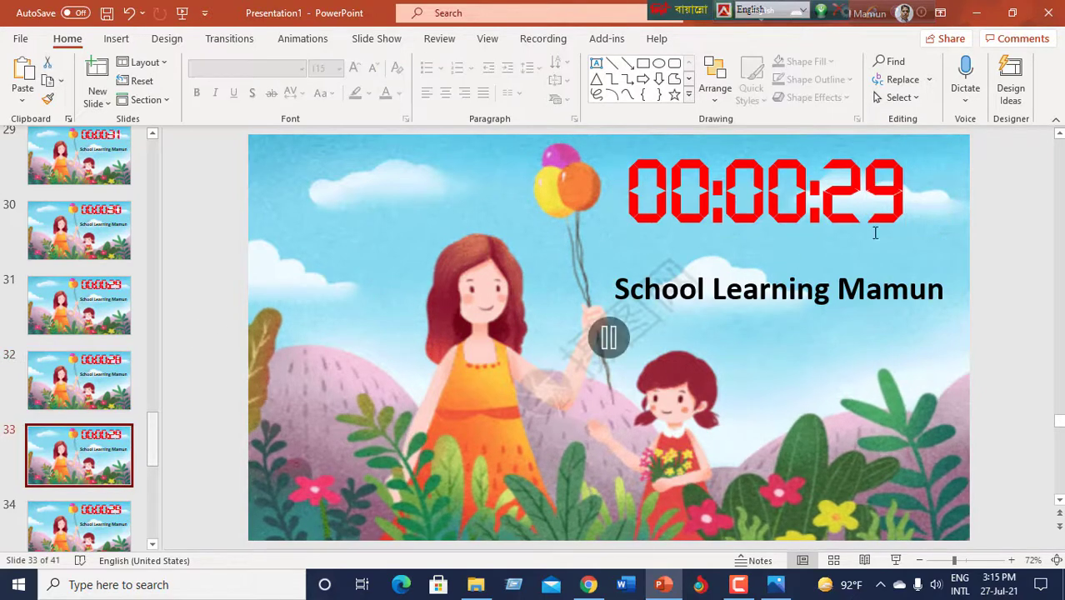
left_click(905, 185)
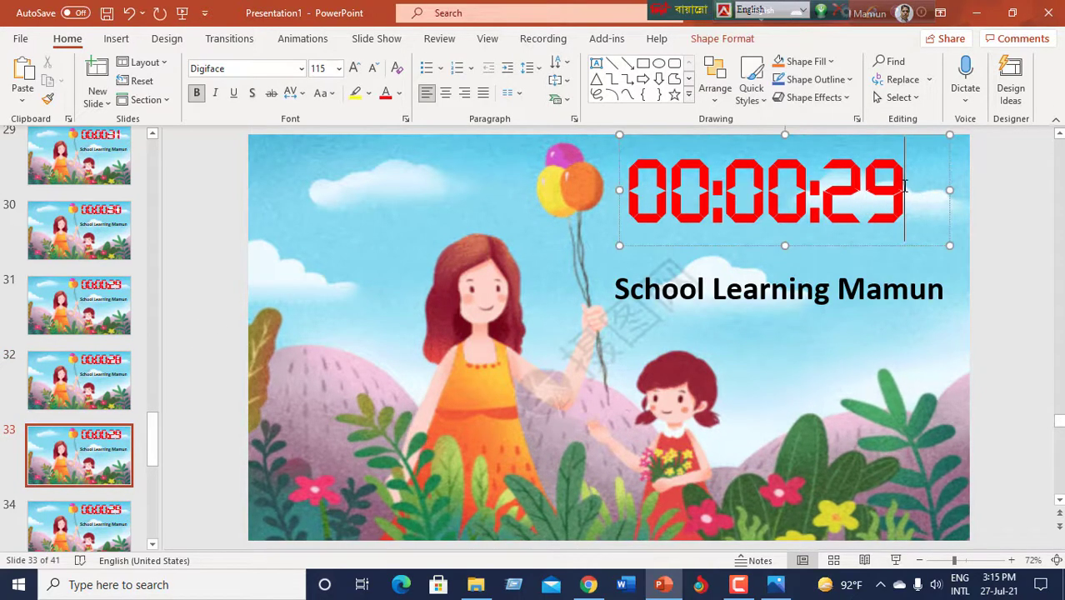
key("BackSpace")
left_click(606, 336)
key("Page_Down")
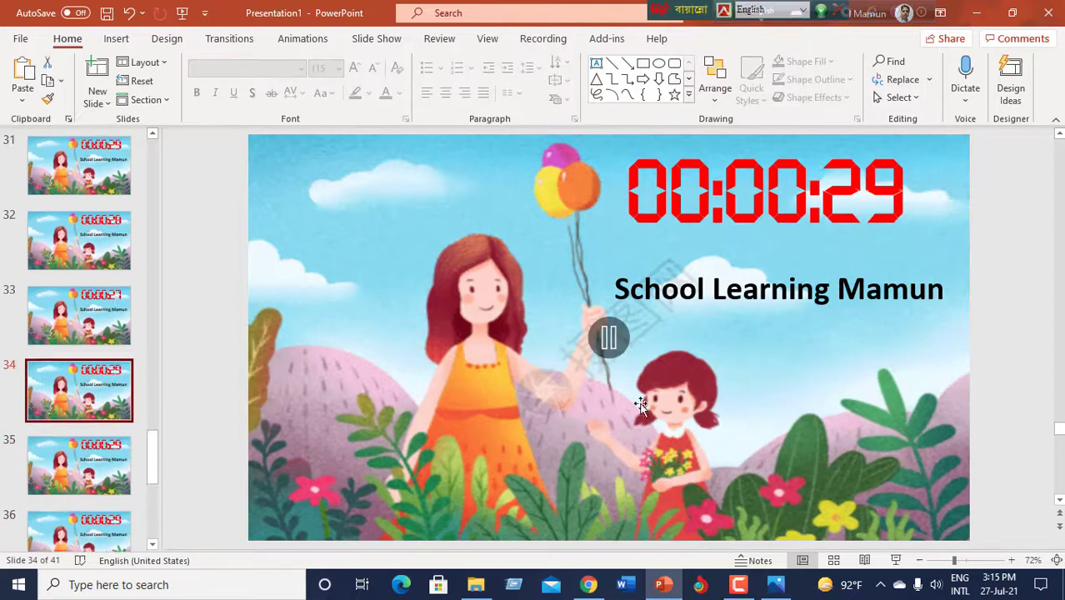
left_click(904, 192)
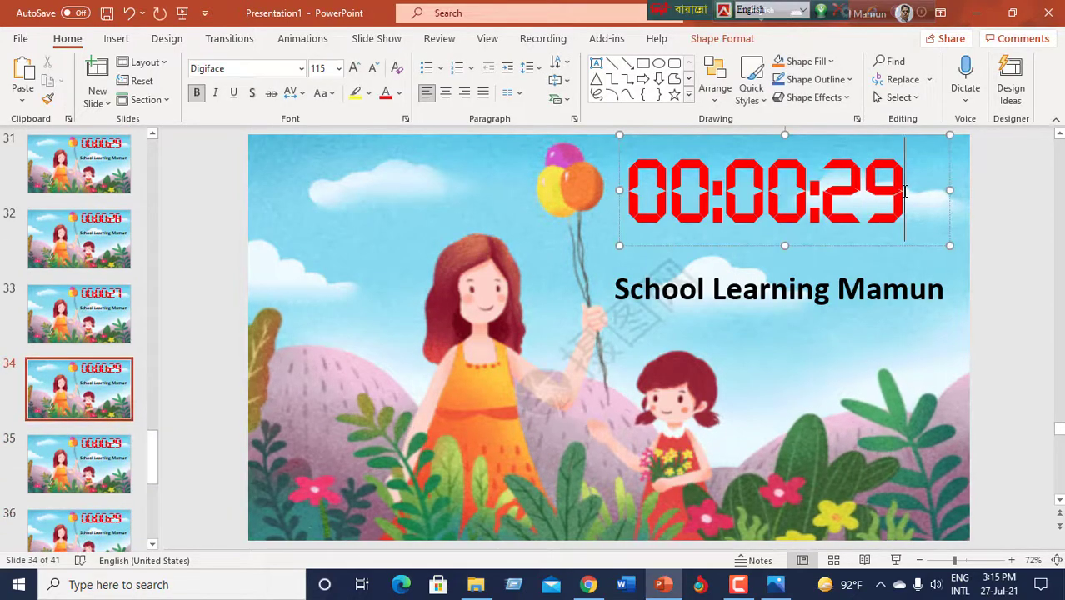
key("BackSpace")
type("6")
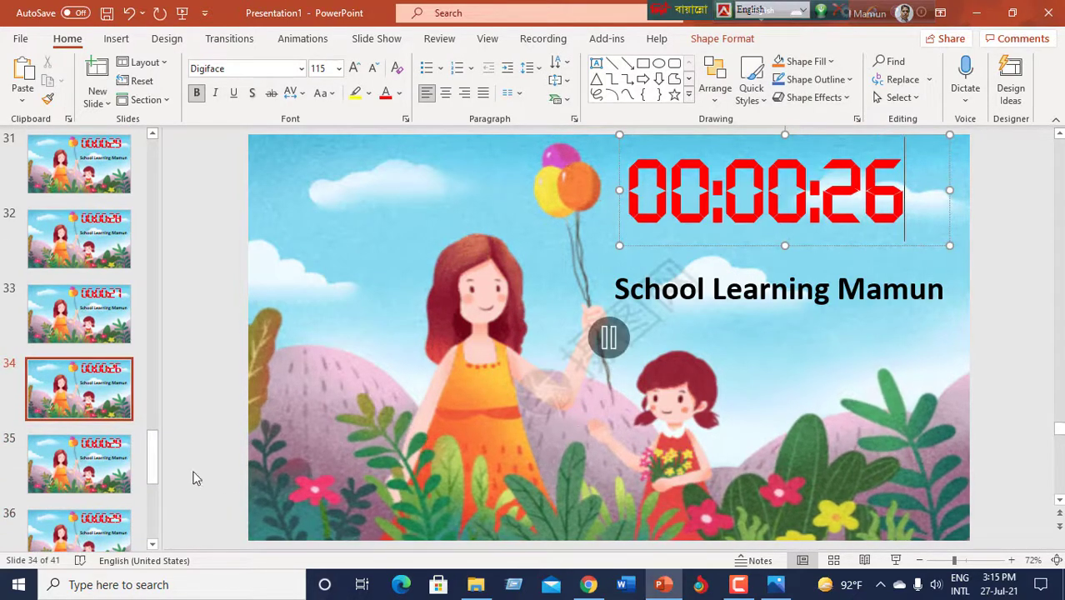
Step: Change the timers on slides 35–37 to 00:00:25, 00:00:24 and 00:00:23
left_click(113, 461)
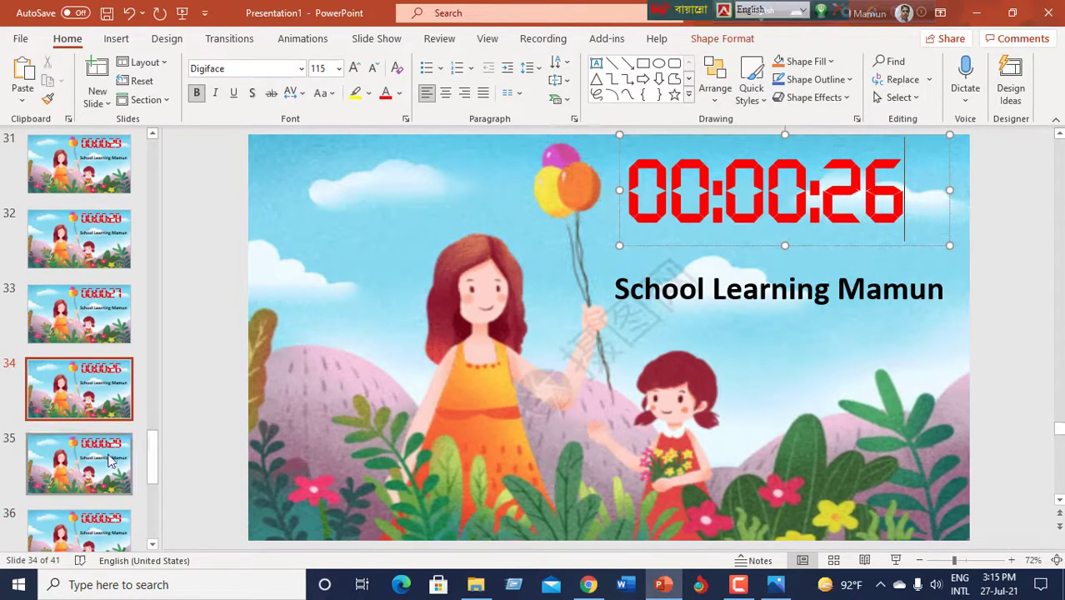
left_click(904, 185)
key("BackSpace")
type("5")
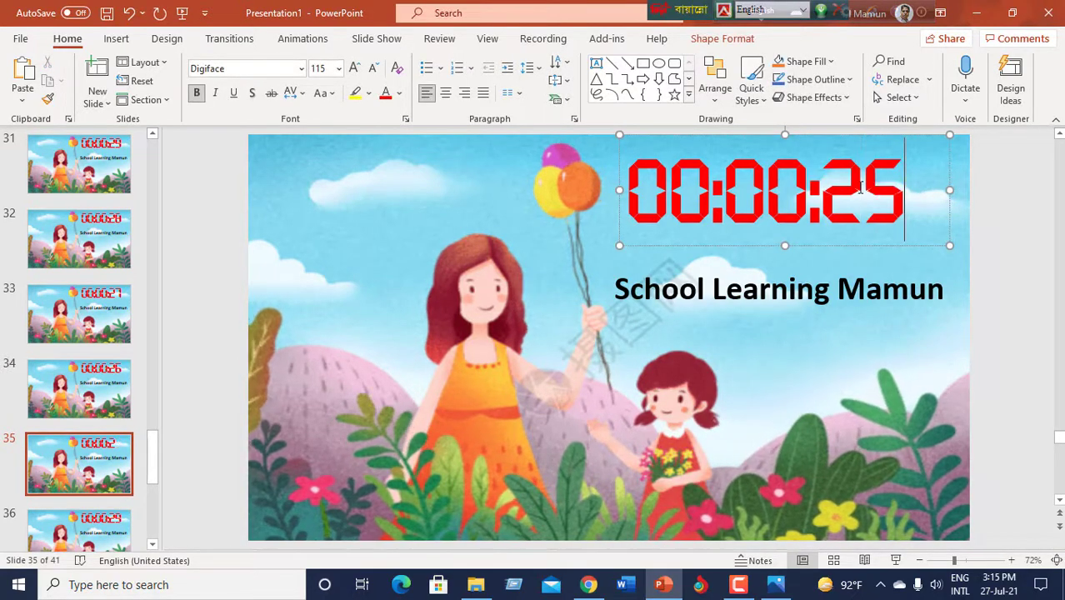
left_click(137, 512)
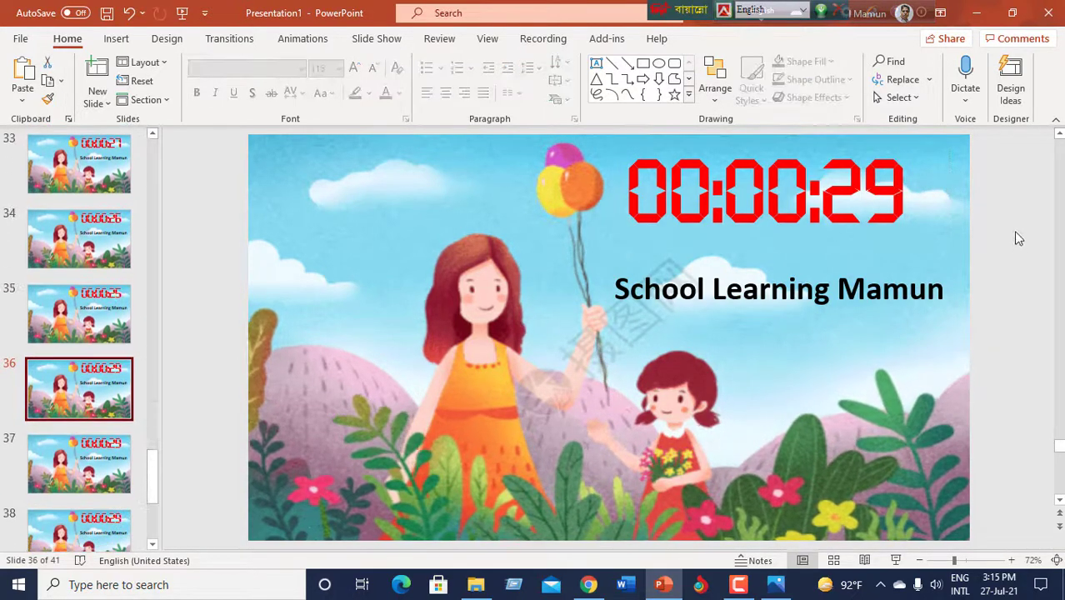
left_click(905, 200)
key("BackSpace")
type("4")
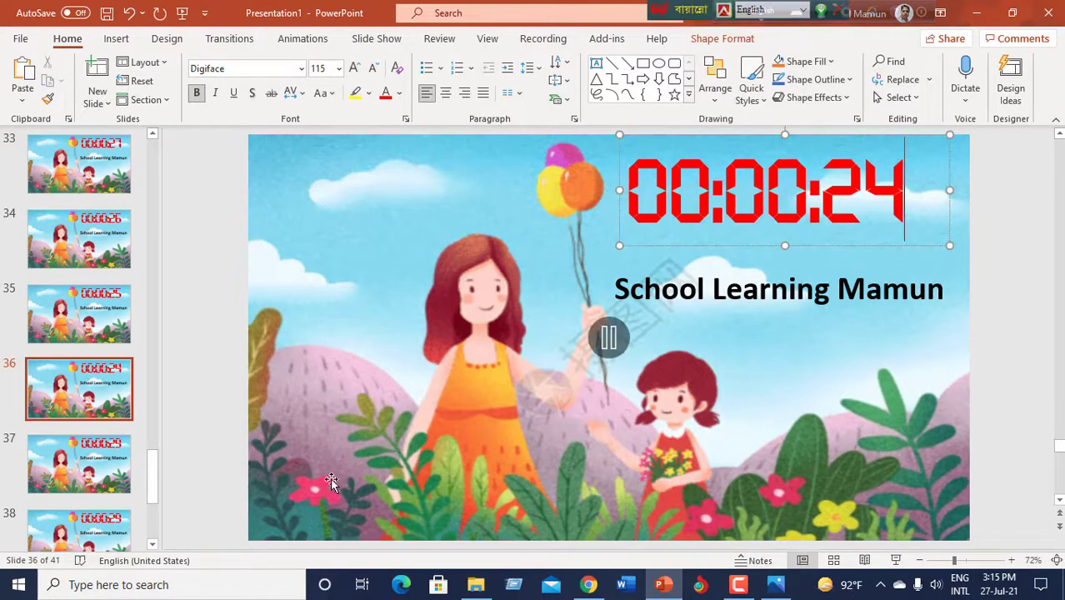
scroll(332, 482, "down", 1)
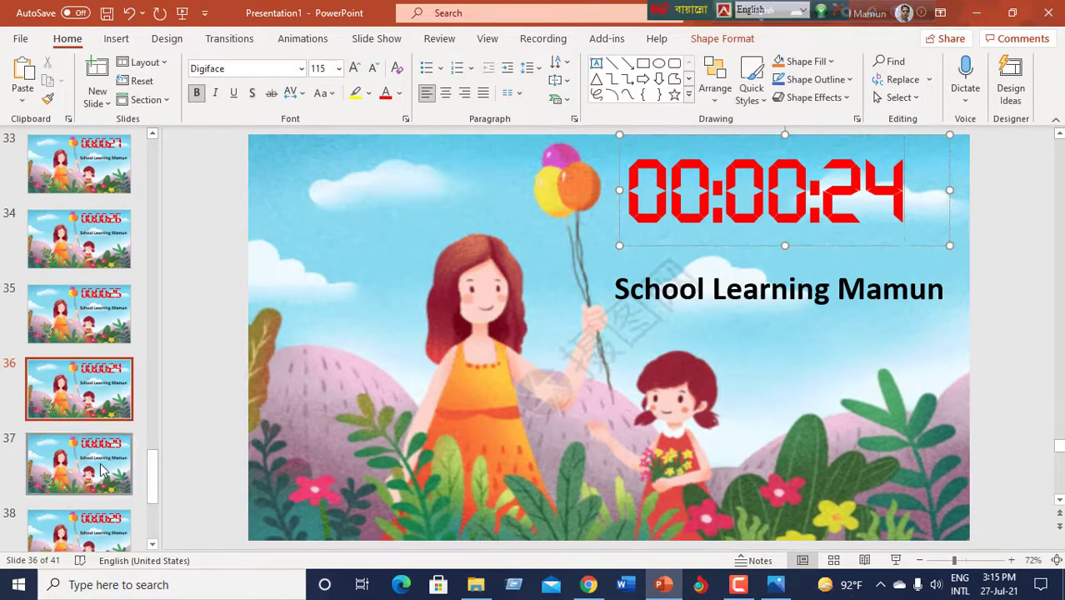
left_click(904, 178)
key("BackSpace")
type("3")
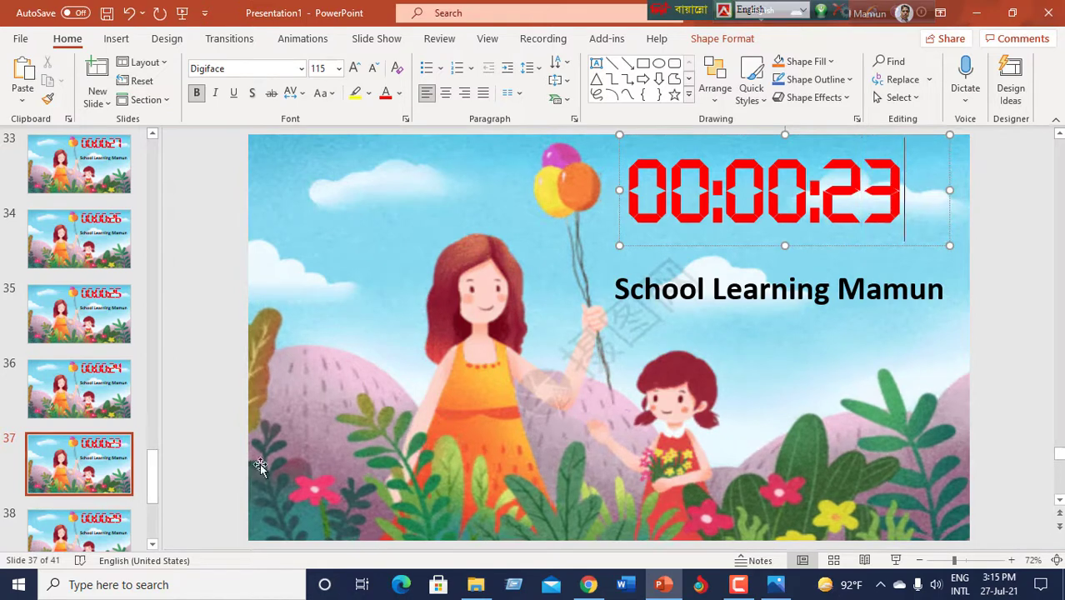
Step: Set slides 38–40 to 00:00:22, 00:00:21 and 00:00:20, and delete the 2 in slide 41's seconds
left_click(111, 536)
left_click(904, 184)
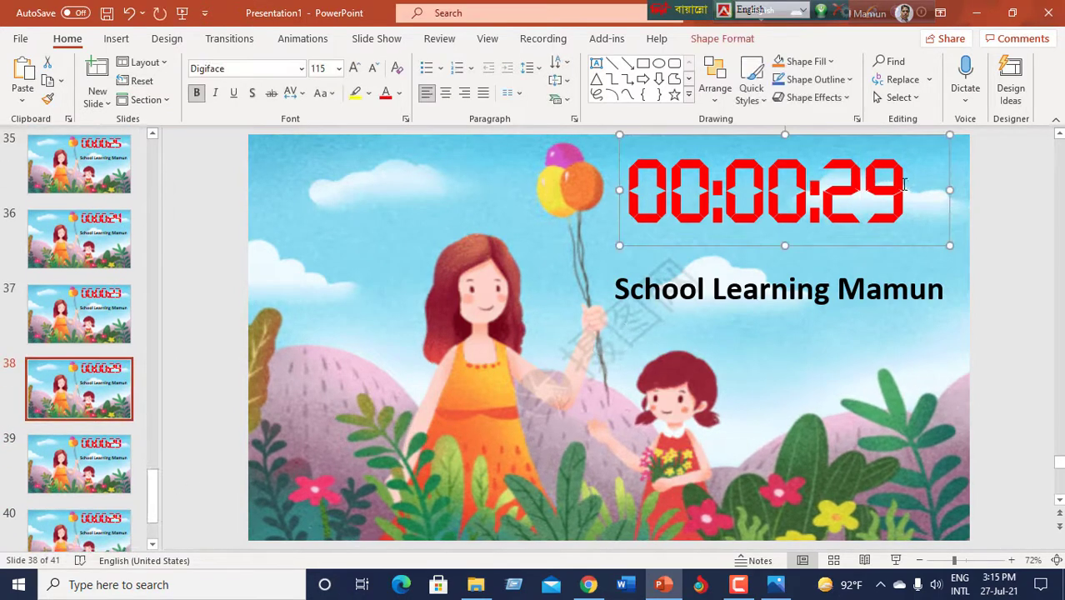
key("BackSpace")
type("2")
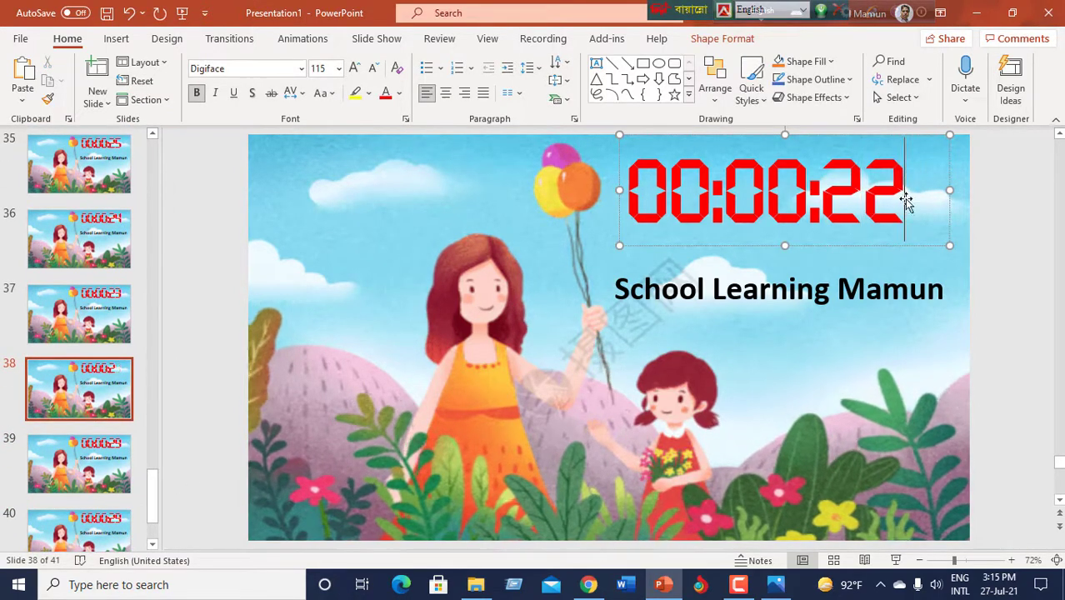
left_click(127, 490)
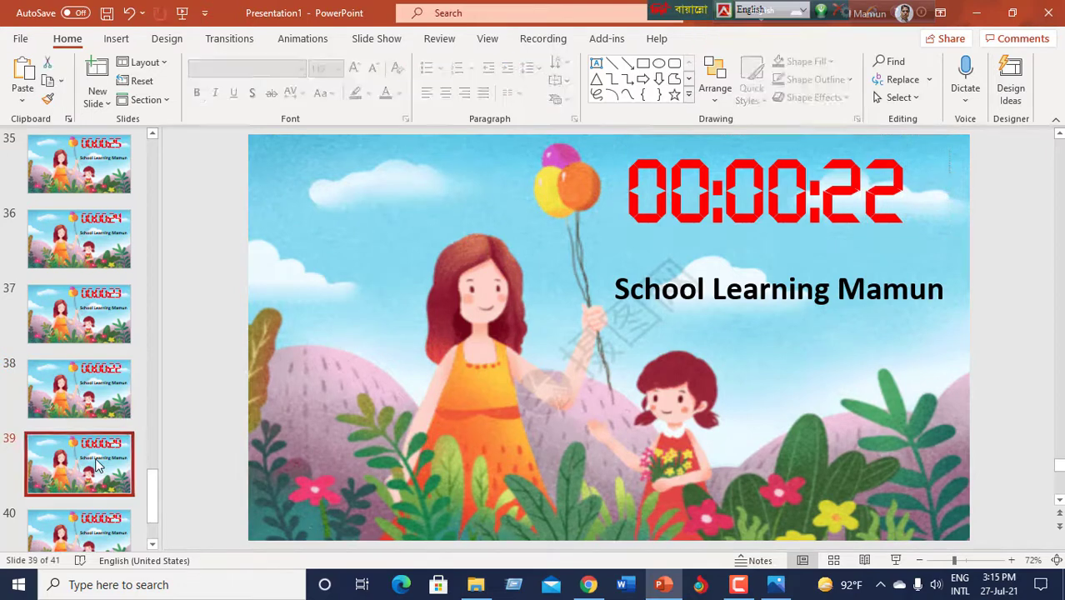
left_click(903, 187)
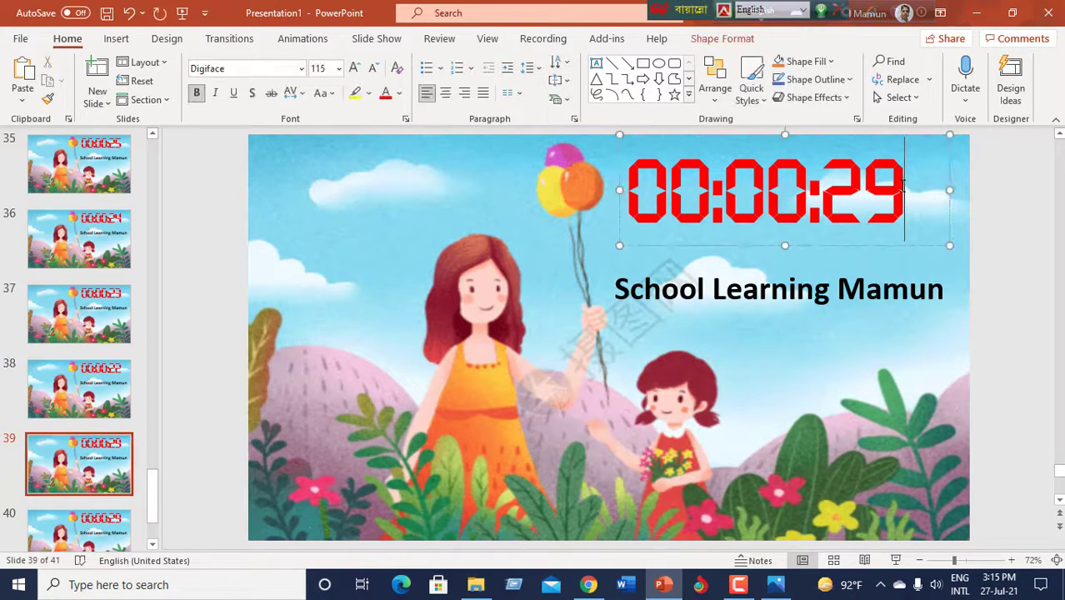
key("BackSpace")
type("1")
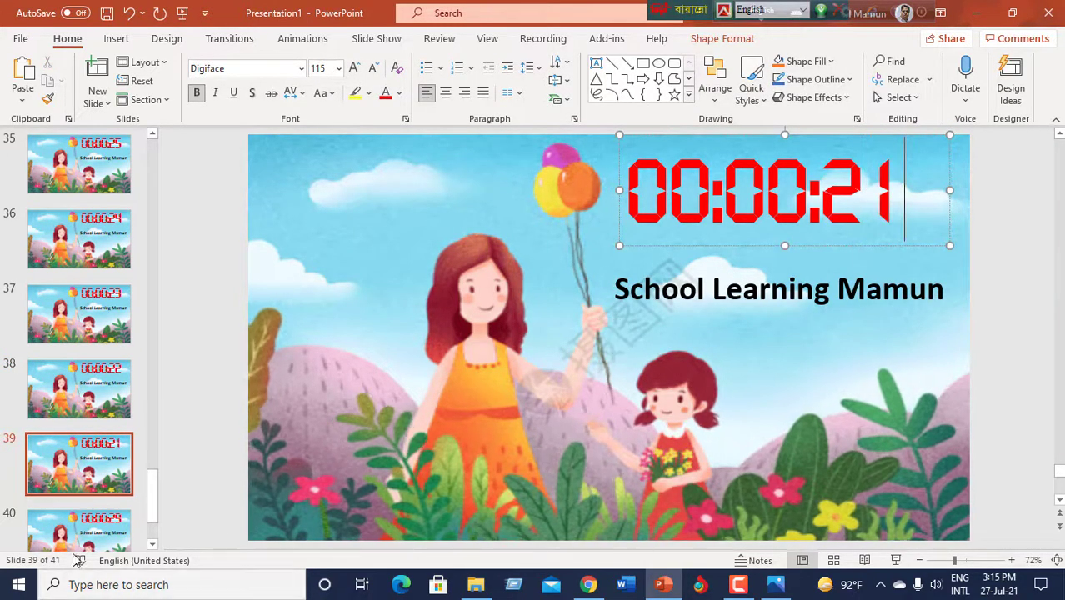
left_click(79, 530)
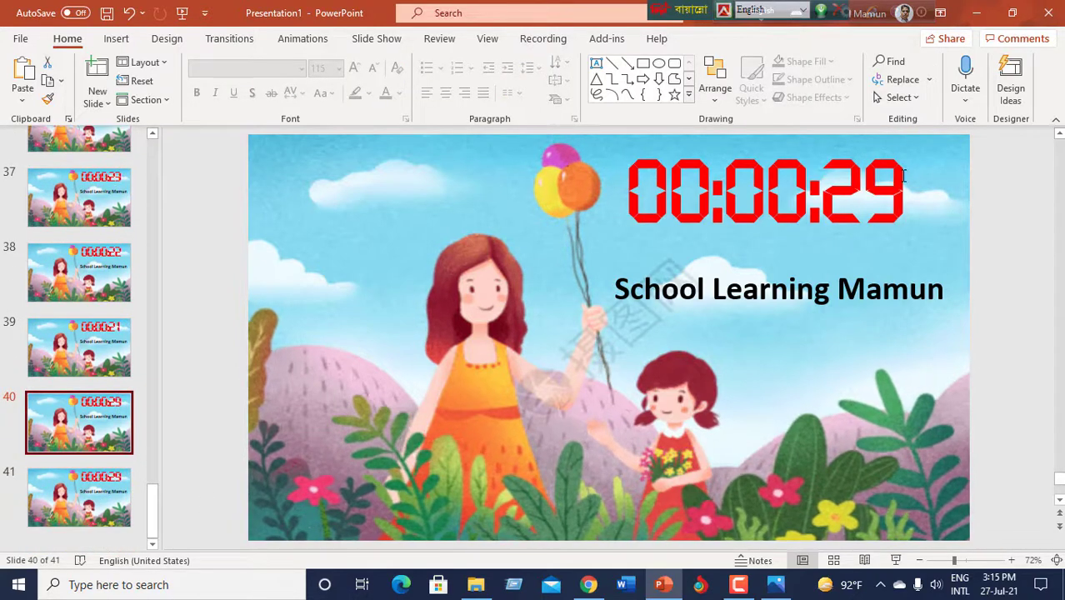
left_click(904, 175)
key("BackSpace")
type("0")
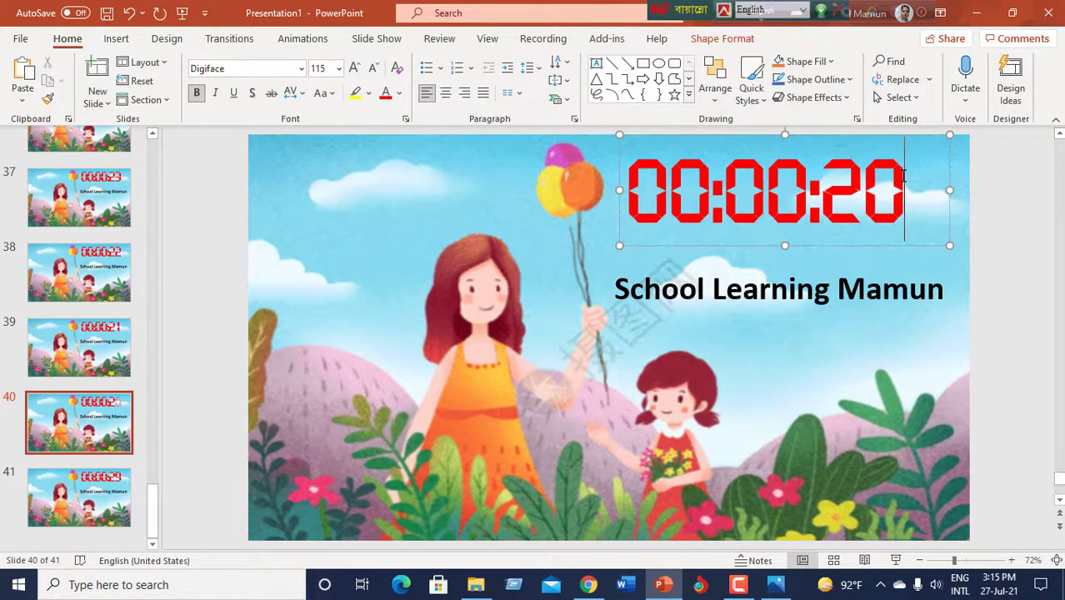
left_click(79, 498)
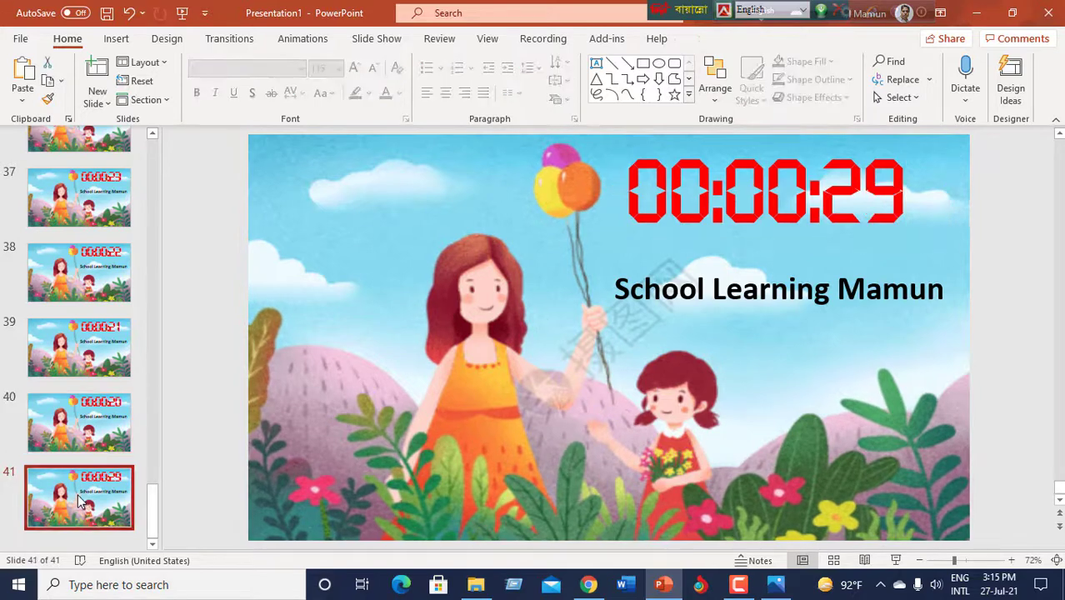
left_click(864, 200)
key("BackSpace")
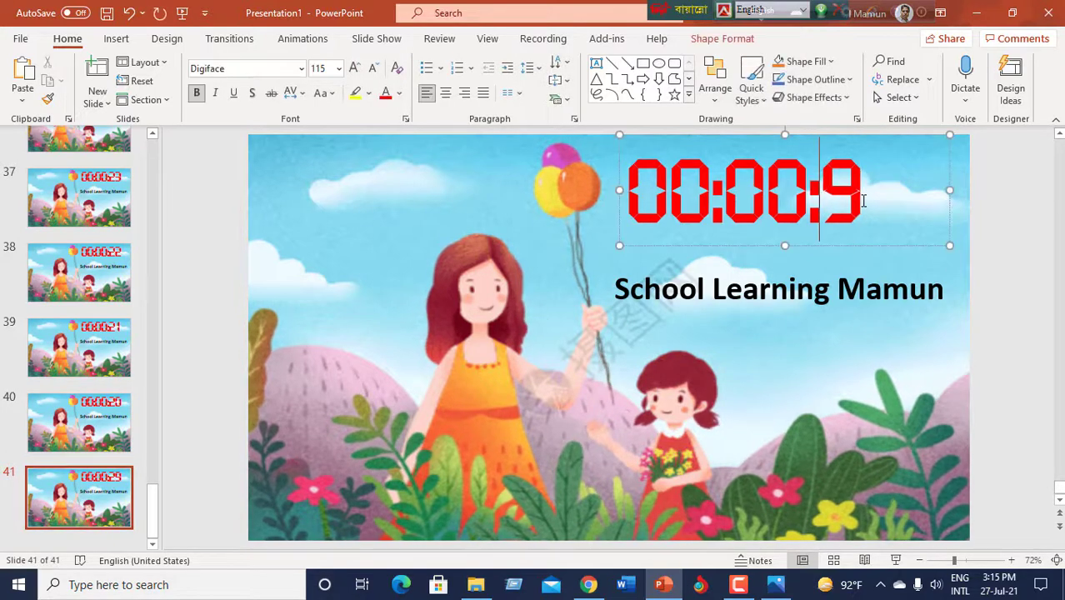
Step: Finish slide 41's timer as 00:00:19 and paste copies of it to fill slides 42–51
type("1")
left_click(81, 512)
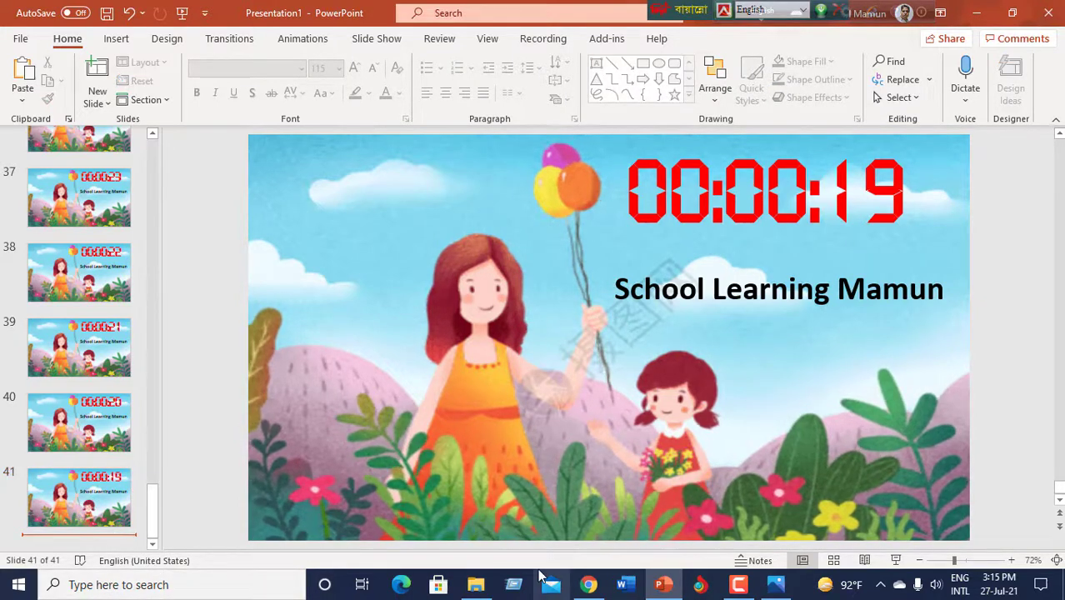
key("ctrl+v")
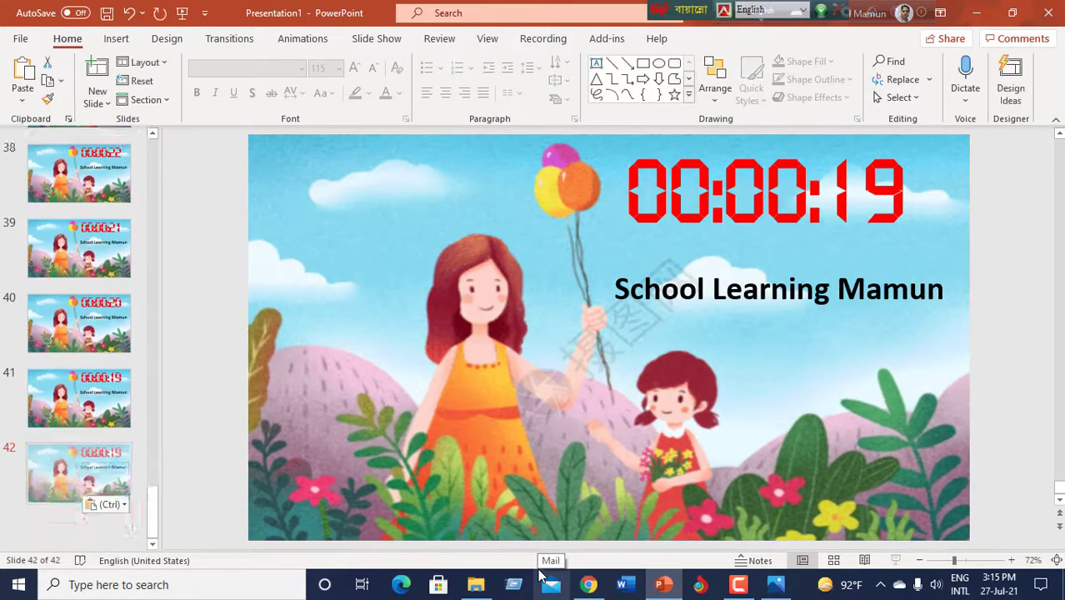
key("ctrl+v")
key("ctrl+v")
key("ctrl+v")
key("ctrl+v")
key("ctrl+v")
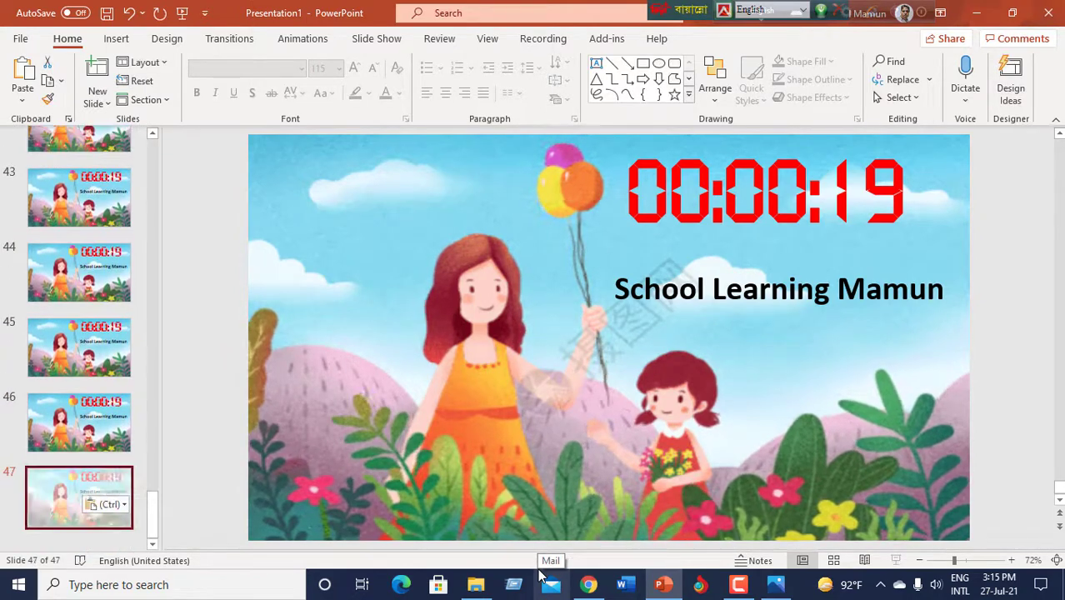
key("ctrl+v")
key("ctrl+v")
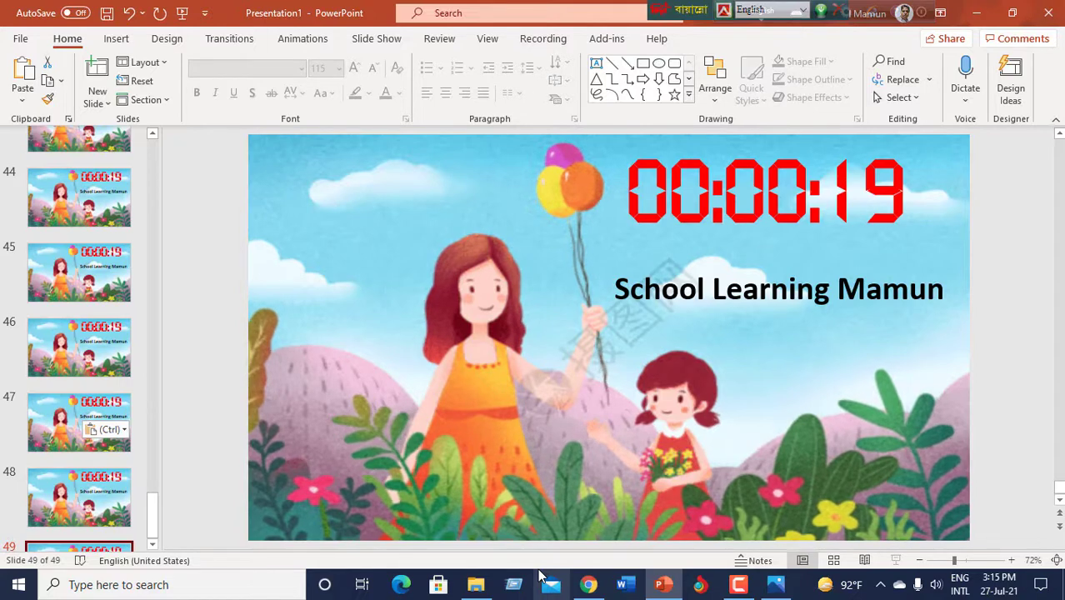
key("ctrl+v")
key("ctrl+v")
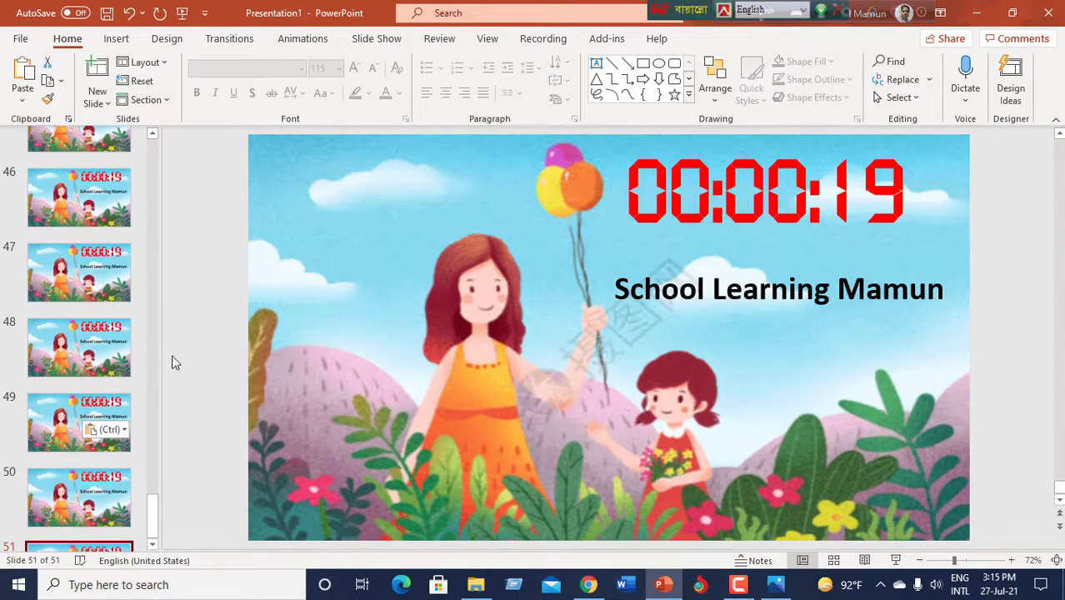
Step: Change the timers on slides 42–44 to 00:00:18, 00:00:17 and 00:00:16
scroll(109, 349, "up", 2)
scroll(108, 350, "up", 2)
scroll(107, 348, "up", 2)
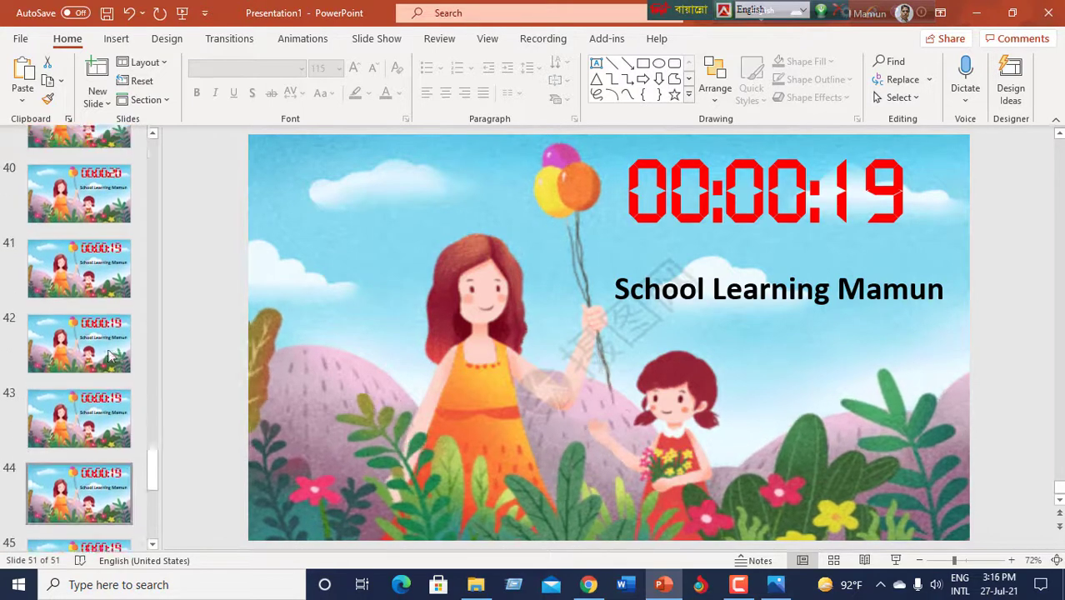
scroll(107, 349, "up", 1)
left_click(117, 373)
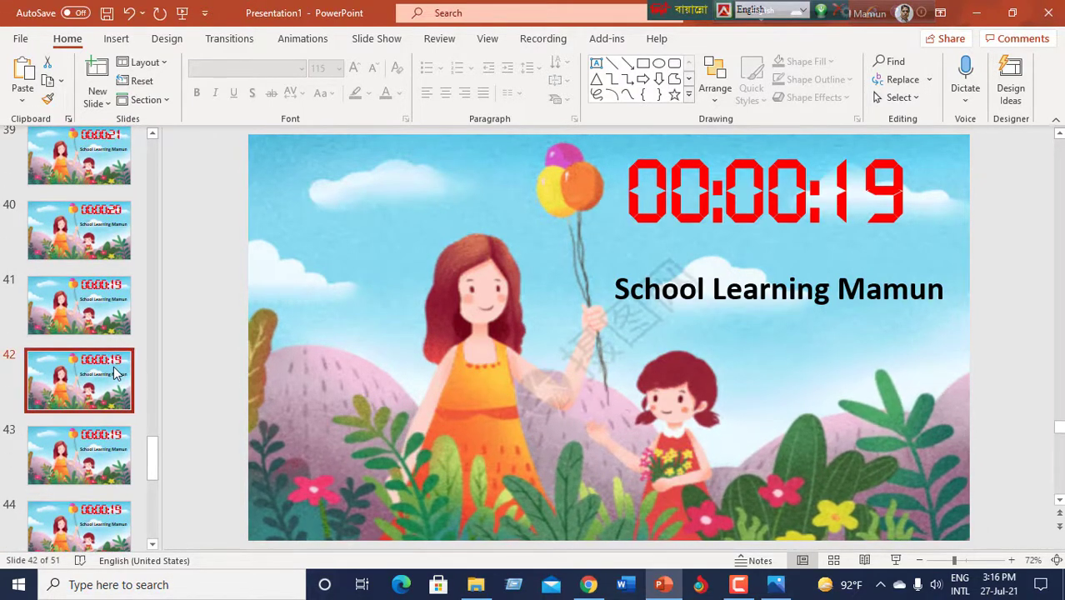
left_click(904, 178)
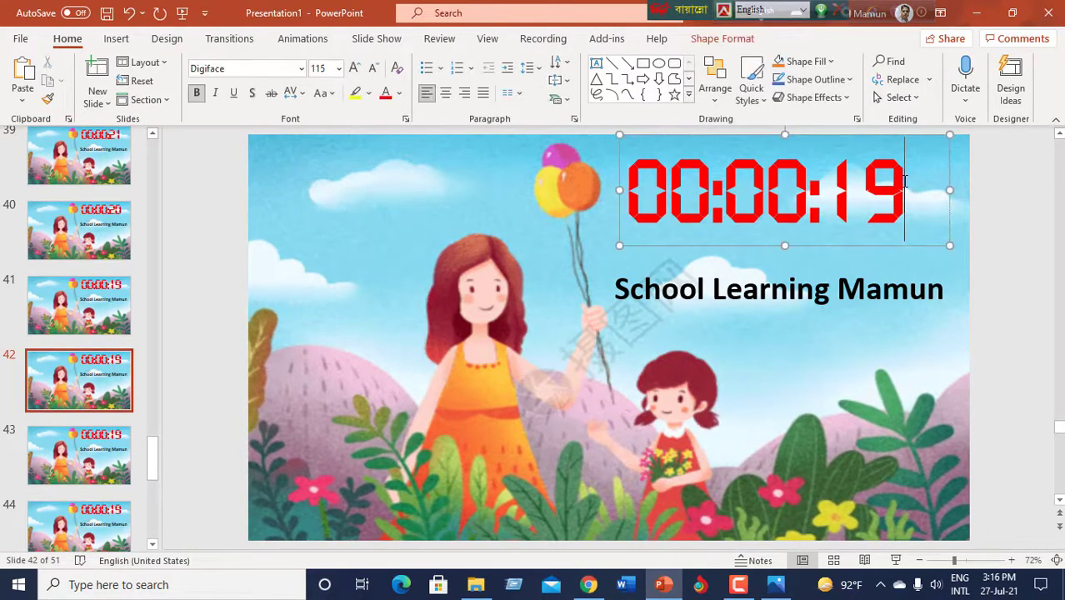
key("BackSpace")
type("8")
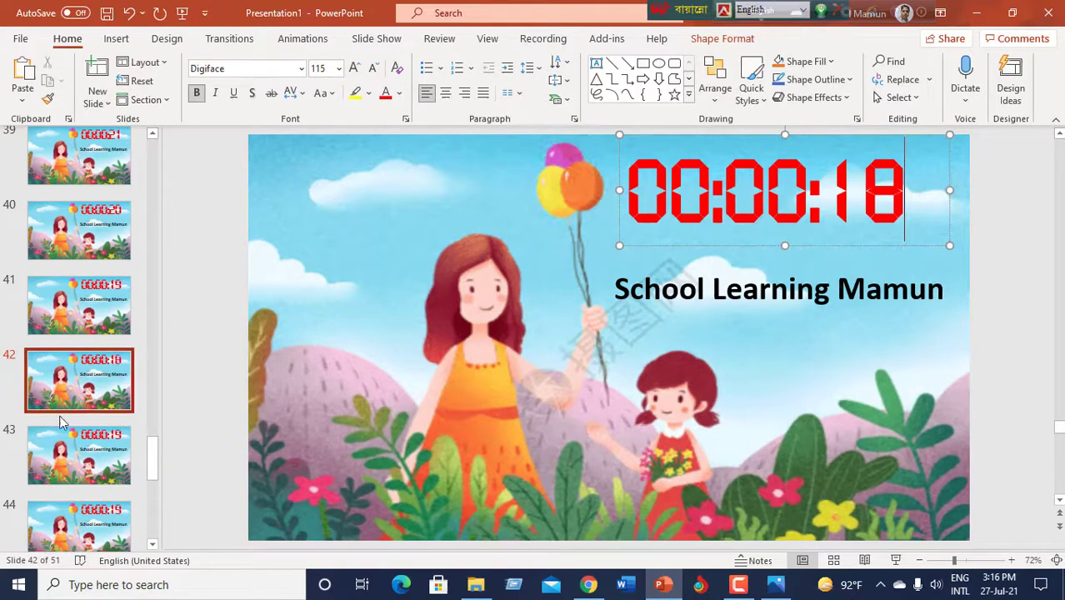
scroll(909, 196, "down", 1)
left_click(908, 199)
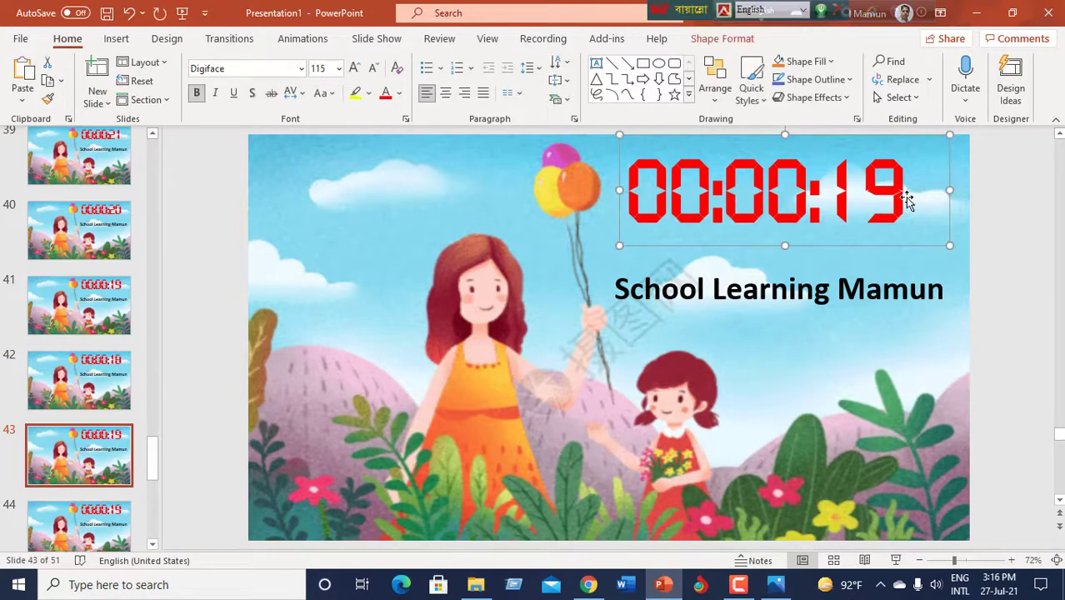
key("BackSpace")
type("7")
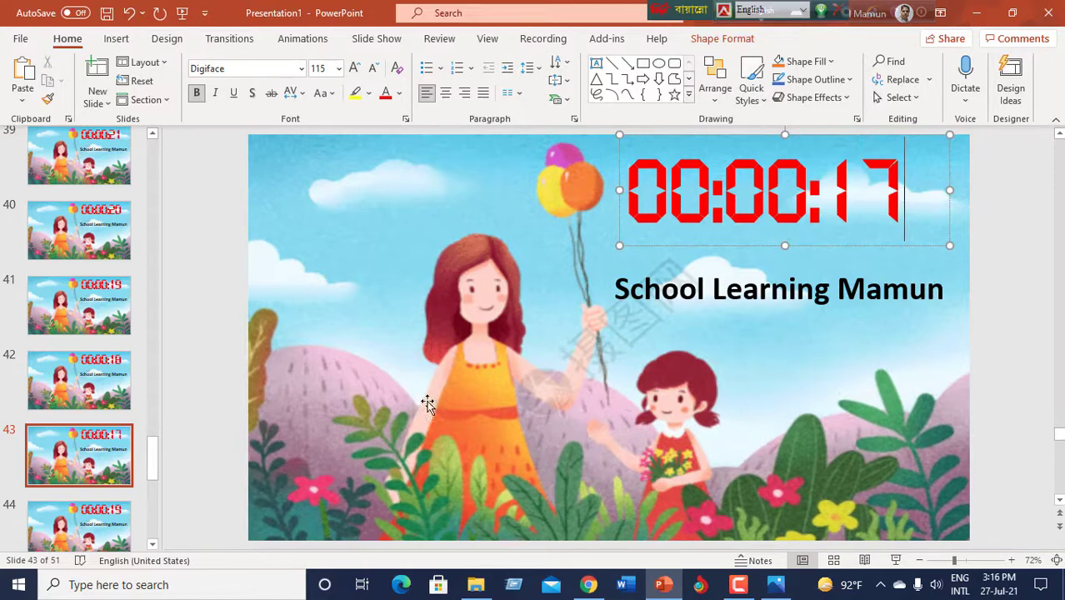
scroll(808, 170, "down", 1)
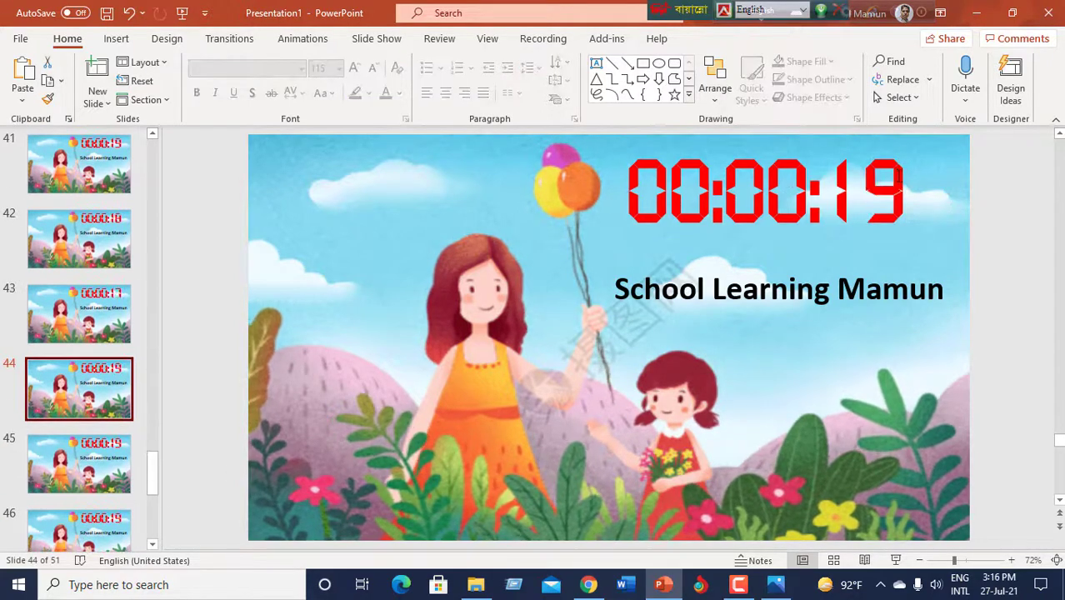
left_click(904, 177)
type("6")
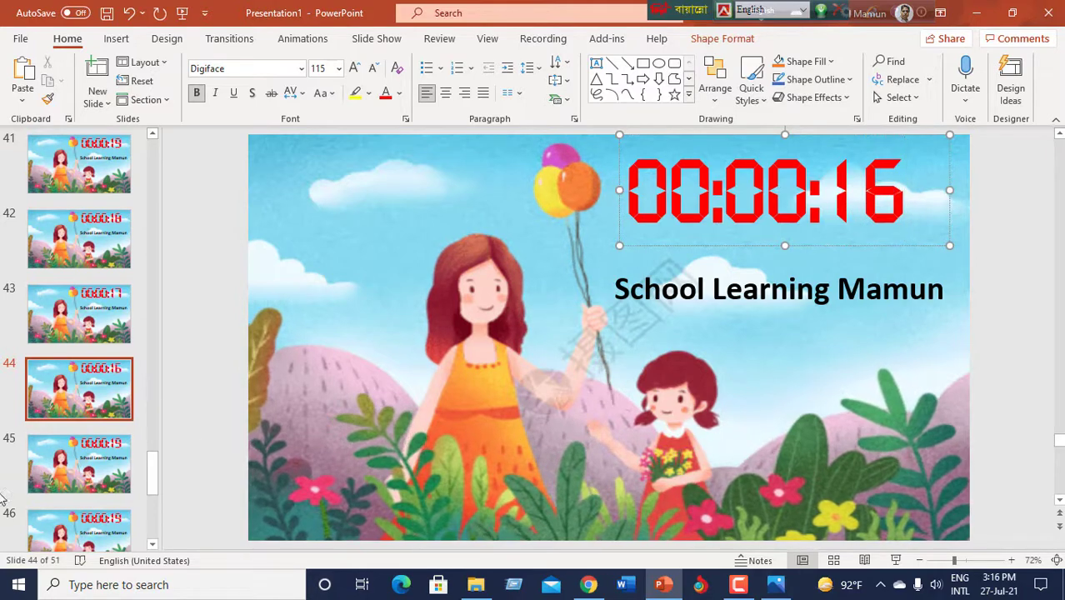
Step: Change the timers on slides 45–48 to 00:00:15, 00:00:14, 00:00:13 and 00:00:12
left_click(79, 463)
left_click(903, 185)
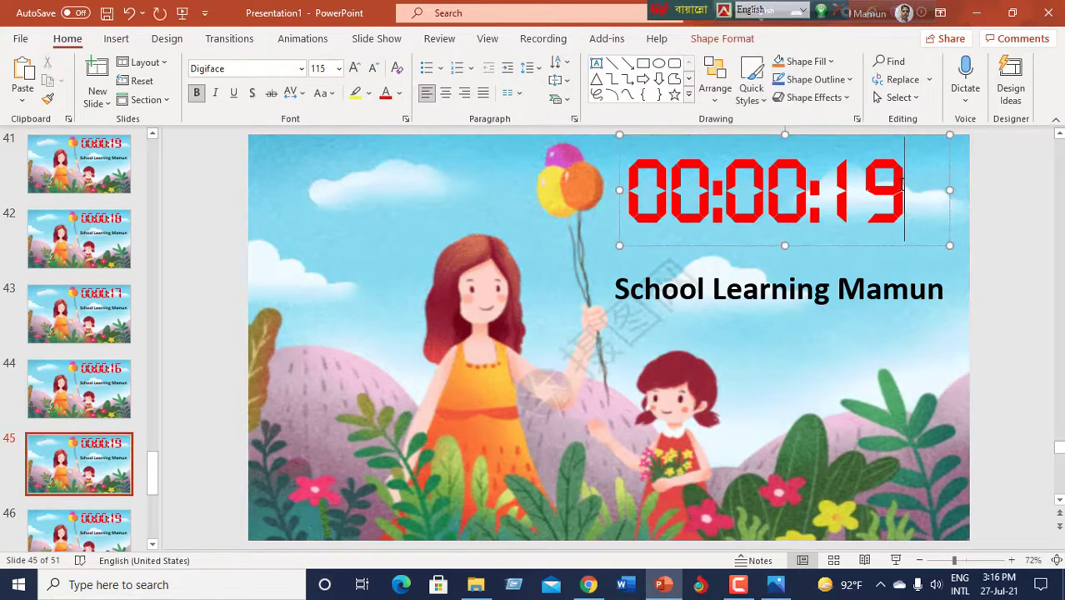
key("BackSpace")
type("5")
left_click(79, 525)
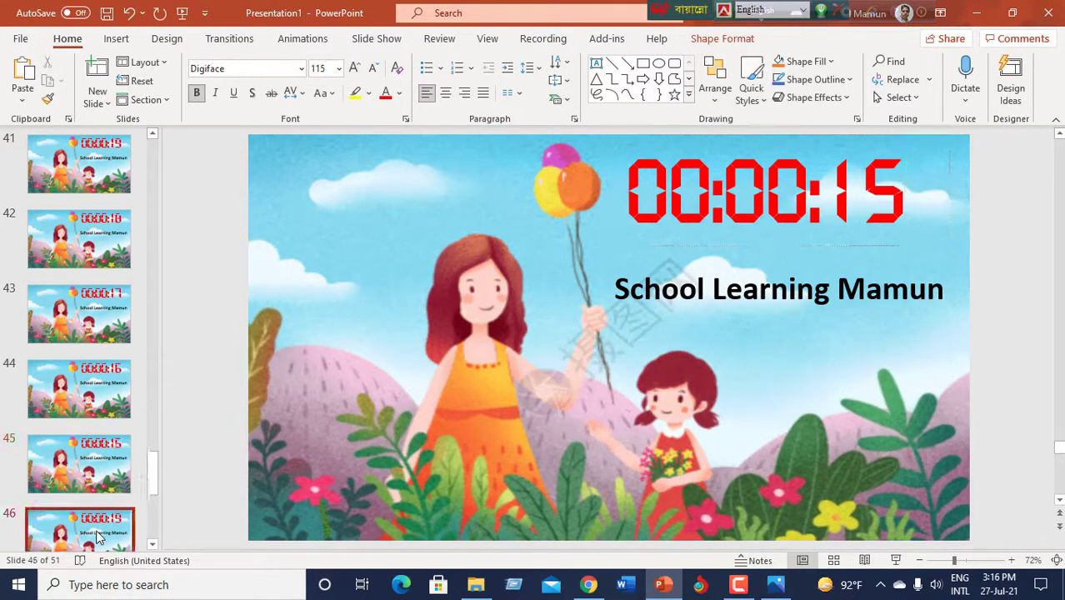
left_click(904, 196)
key("BackSpace")
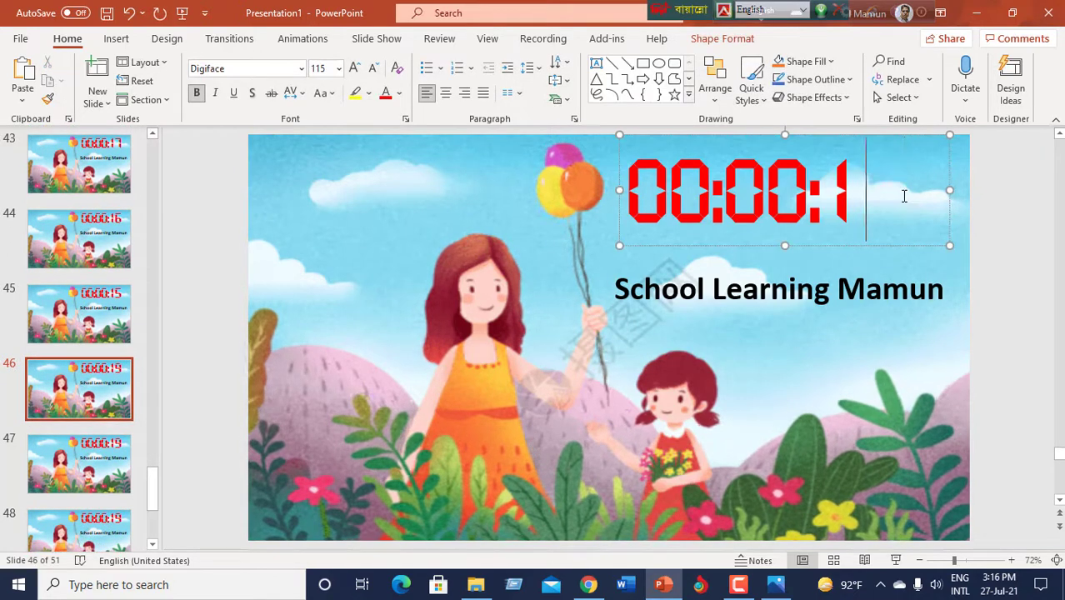
type("4")
left_click(79, 463)
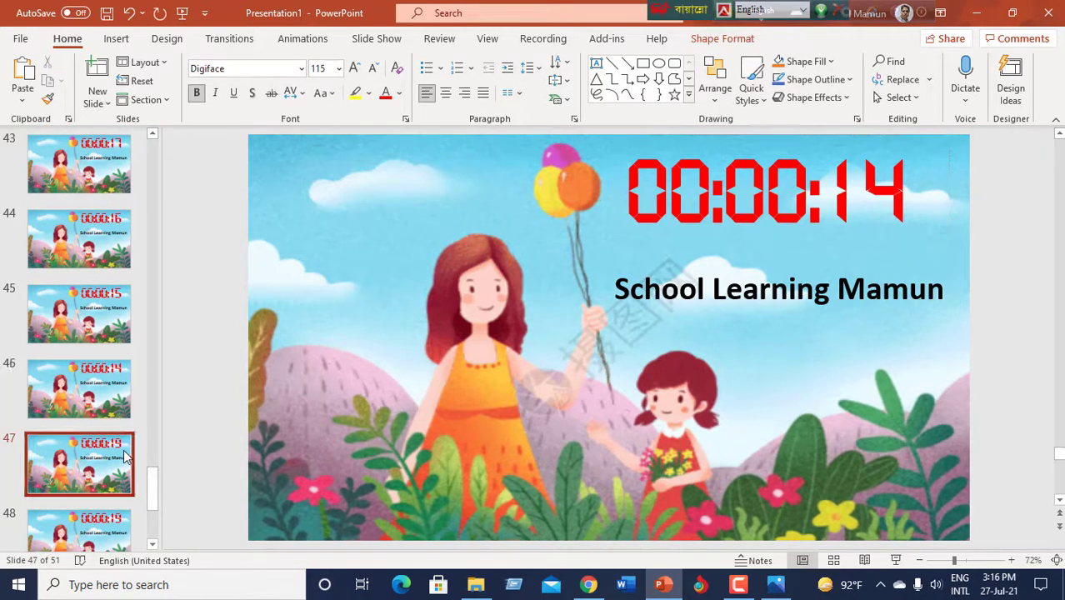
left_click(902, 210)
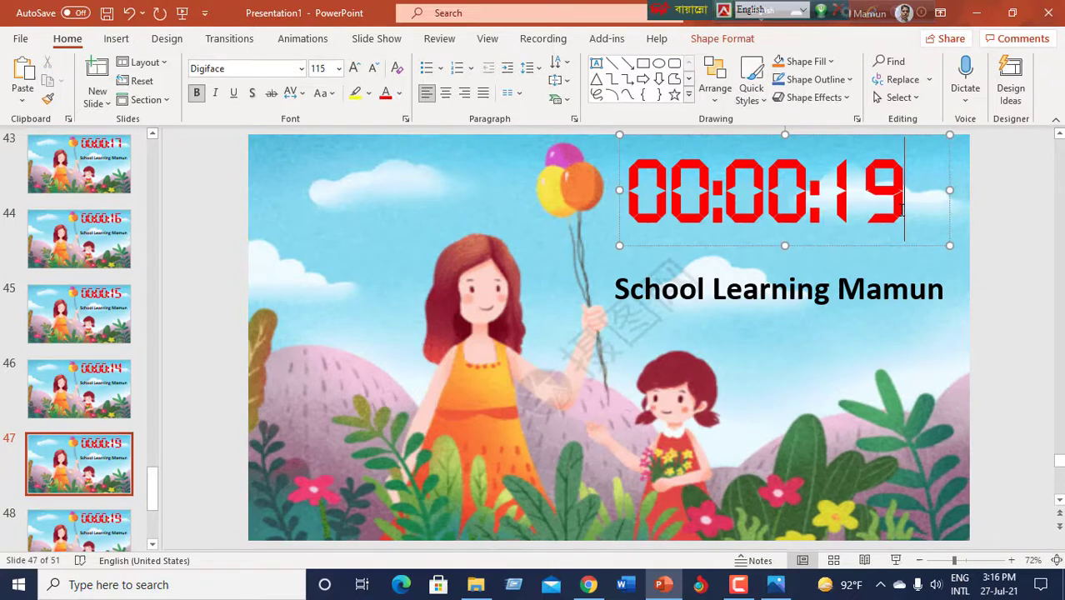
key("BackSpace")
type("3")
left_click(104, 532)
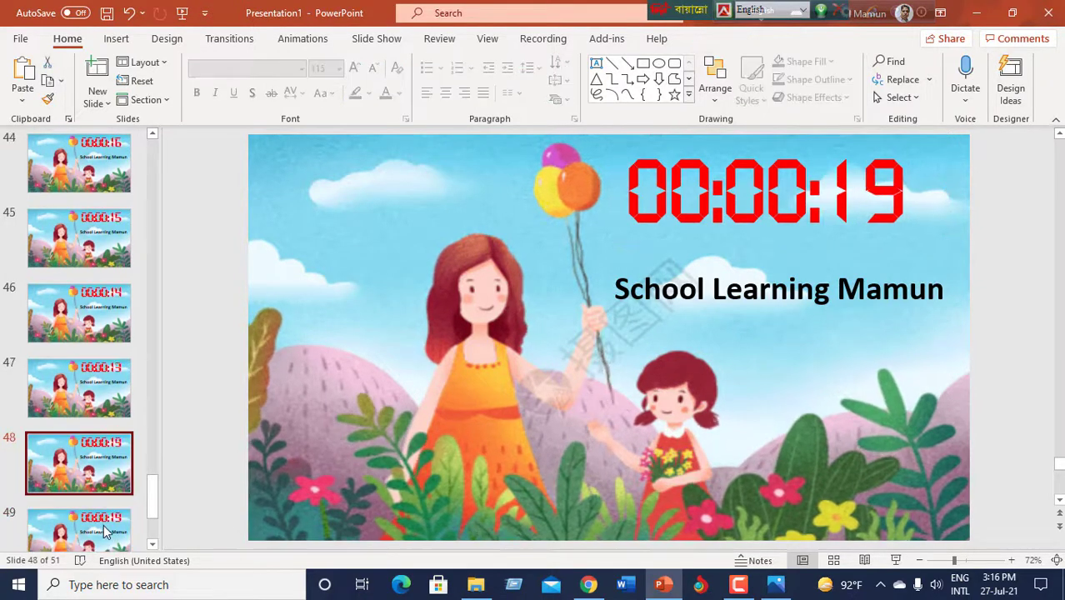
left_click(903, 206)
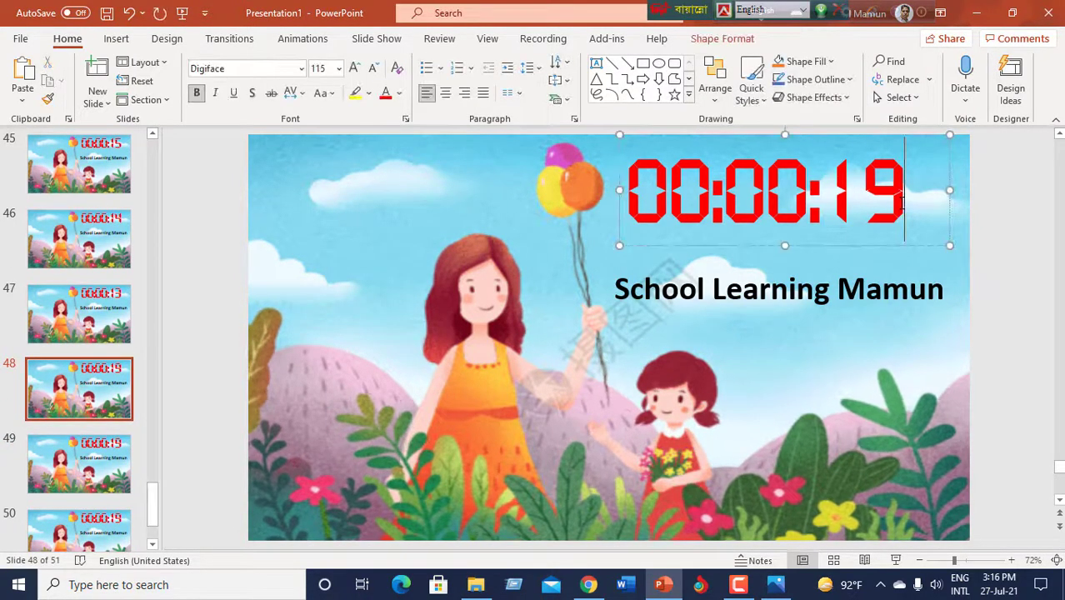
key("BackSpace")
type("2")
Step: Change the timers on slides 49–51 to 00:00:11, 00:00:10 and 00:00:09
left_click(79, 463)
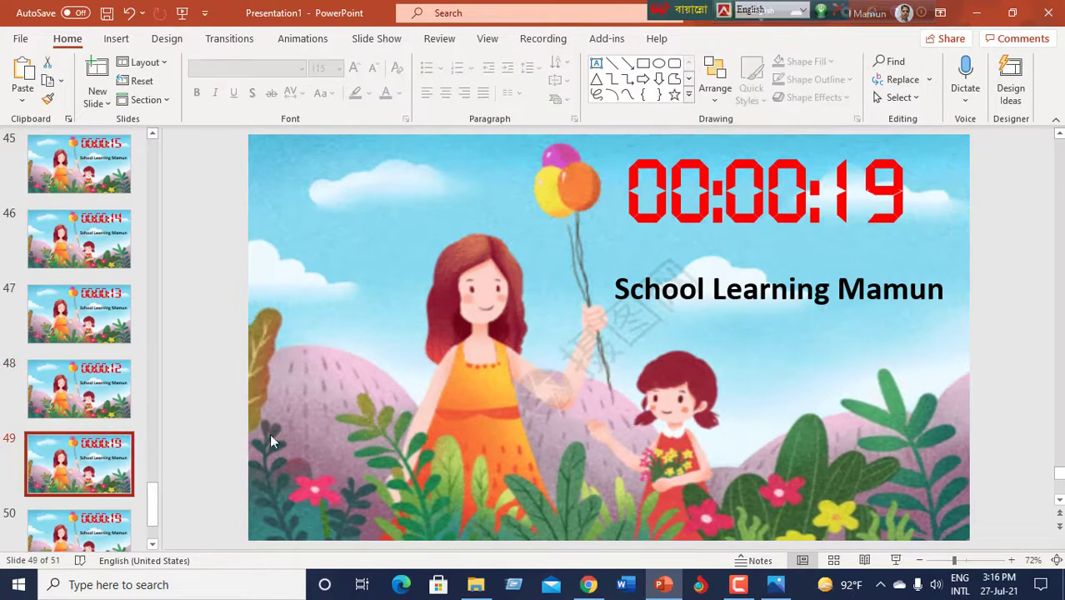
left_click(904, 195)
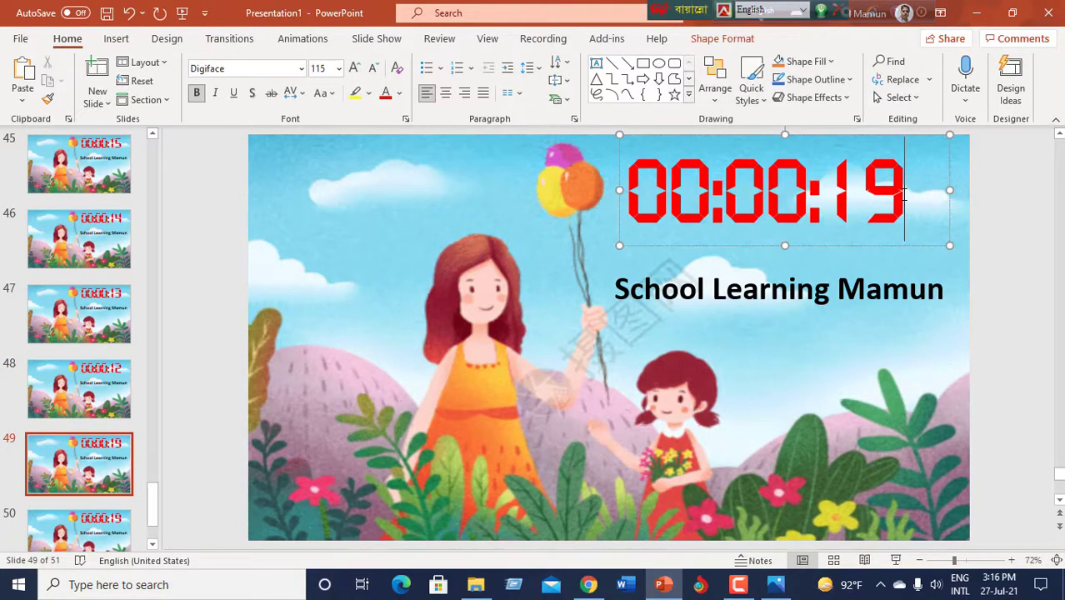
key("BackSpace")
type("1")
left_click(134, 521)
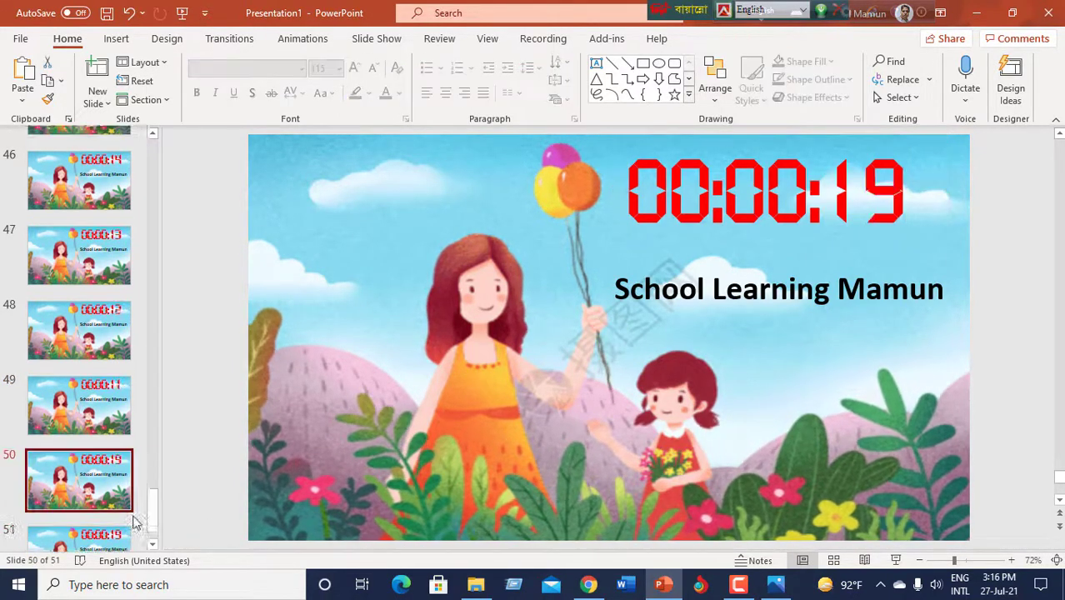
scroll(133, 521, "down", 1)
left_click(903, 185)
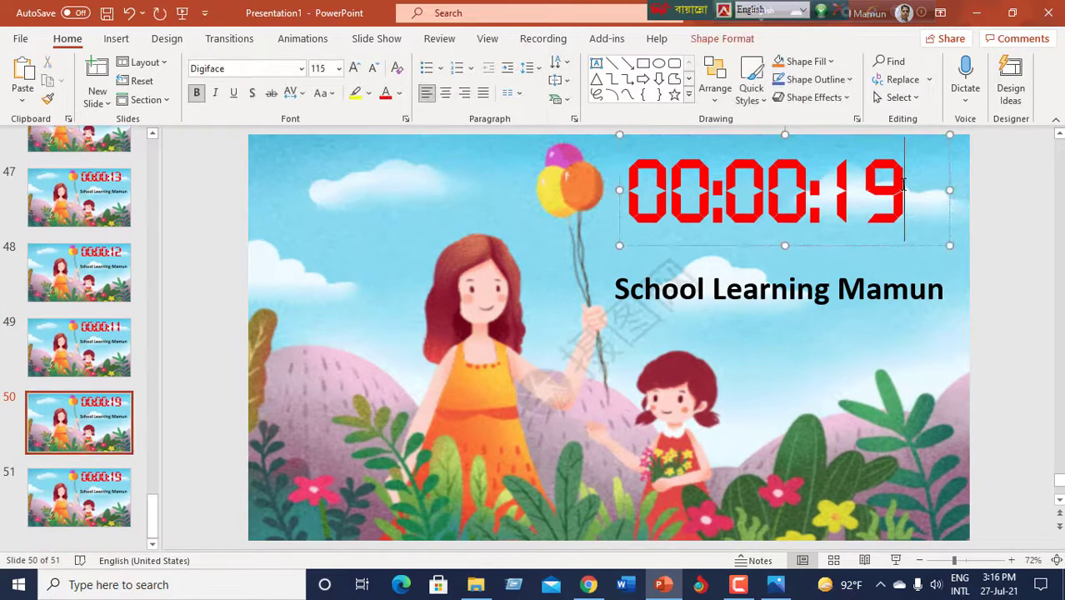
key("BackSpace")
type("0")
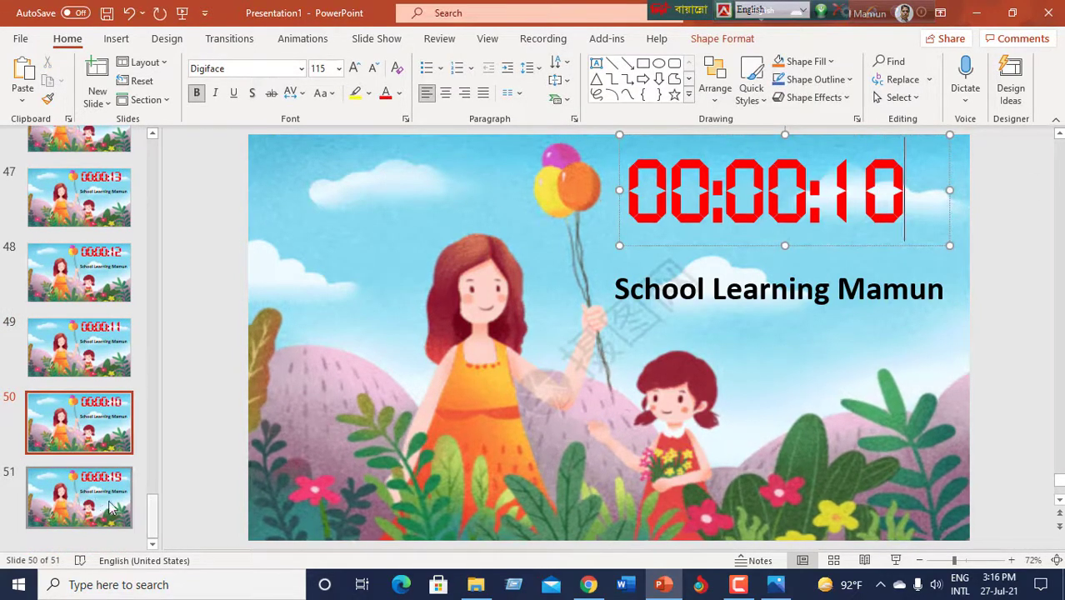
left_click(79, 498)
left_click(858, 180)
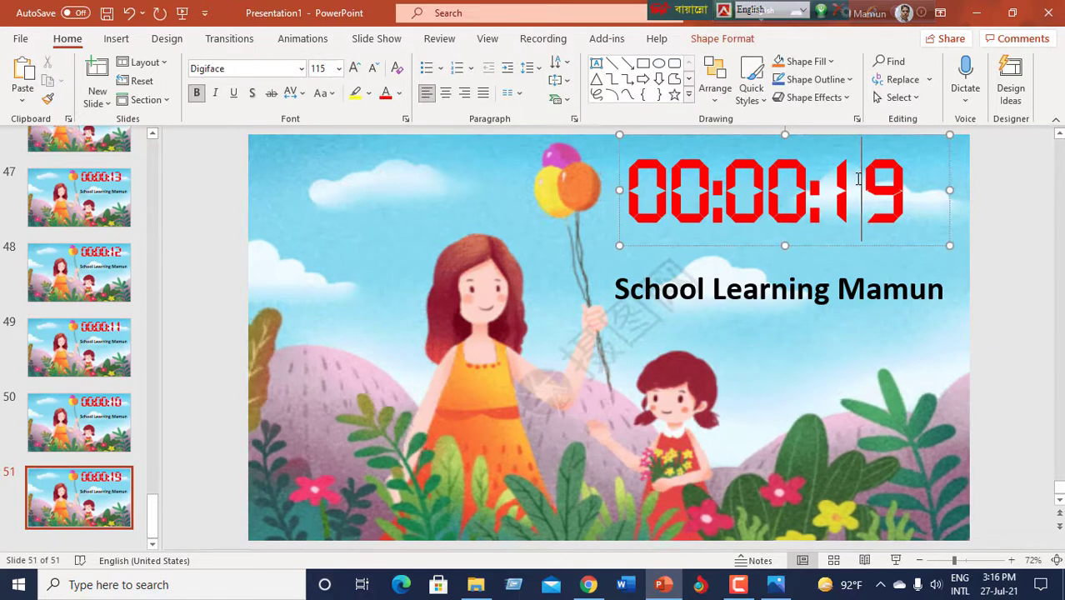
key("BackSpace")
type("0")
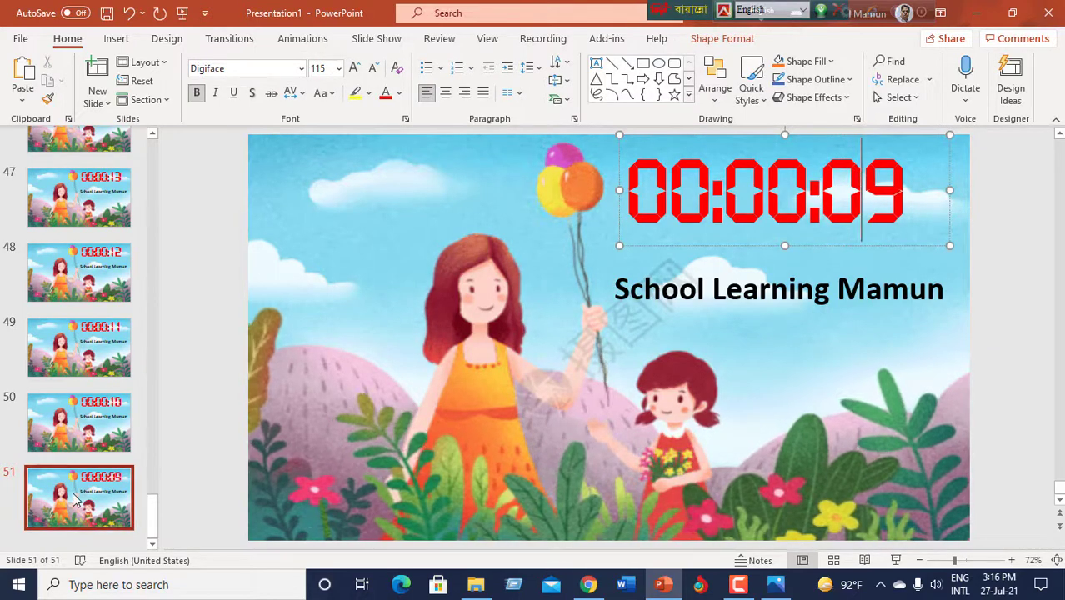
left_click(94, 496)
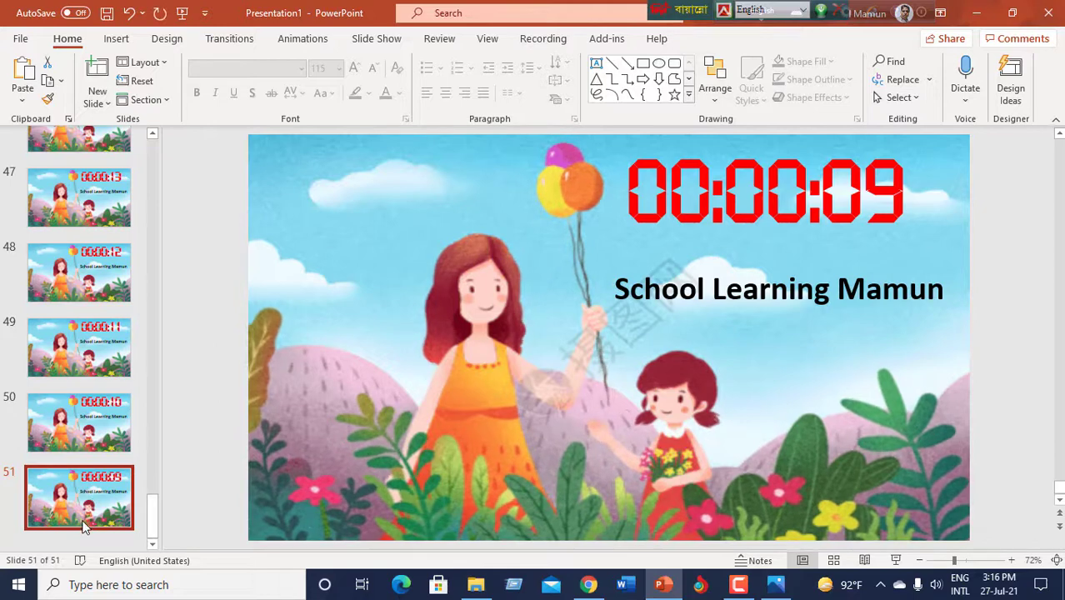
Step: Paste copies of slide 51 at the end to extend the deck to 60 slides
left_click(83, 542)
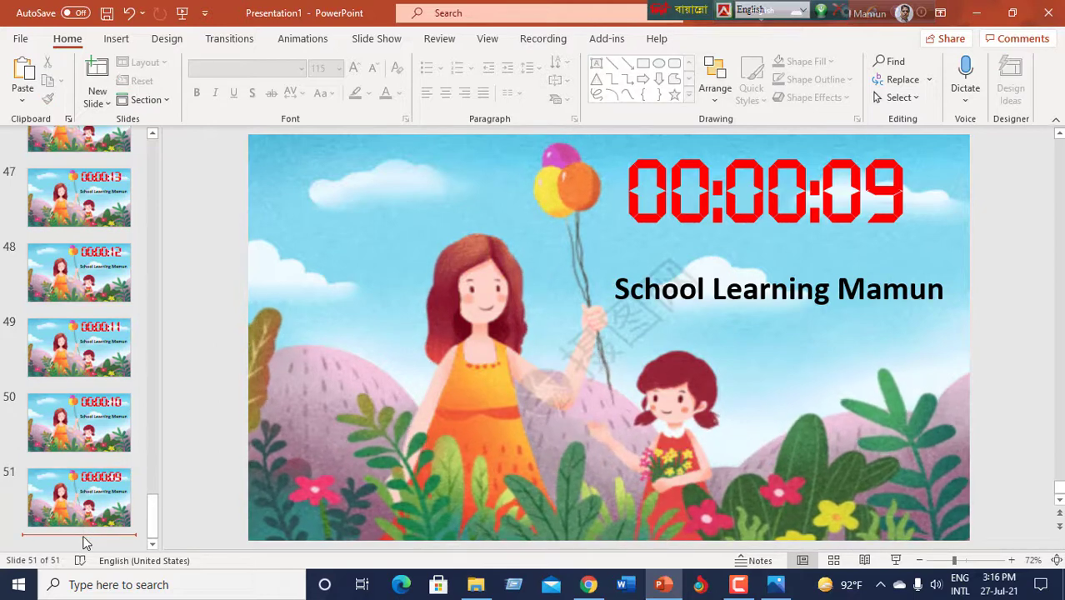
key("ctrl+v")
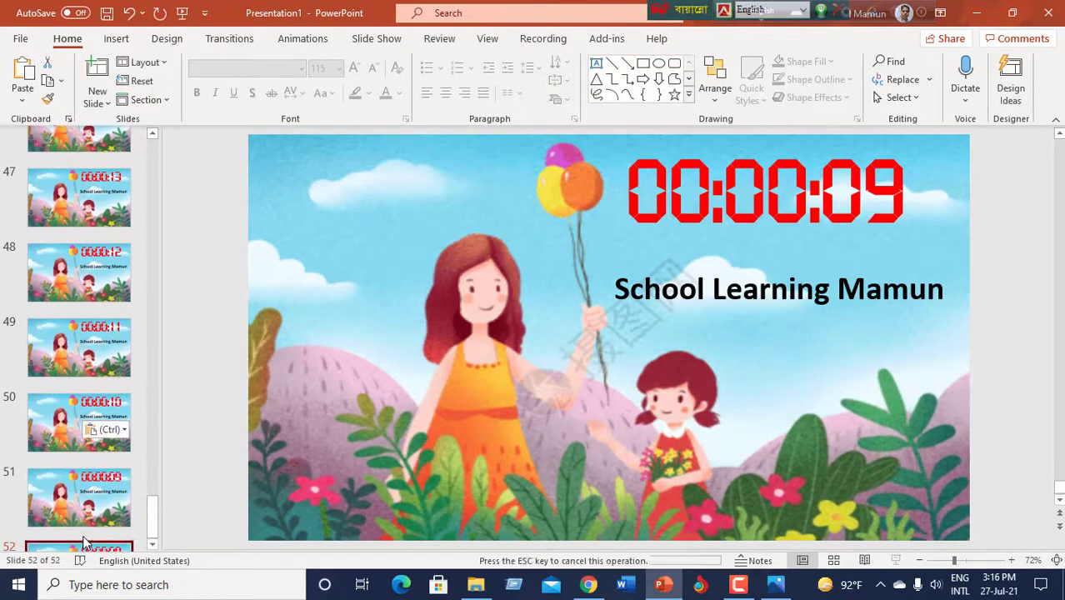
key("ctrl+v")
key("ctrl+v")
key("ctrl+v")
key("ctrl+v")
key("ctrl+v")
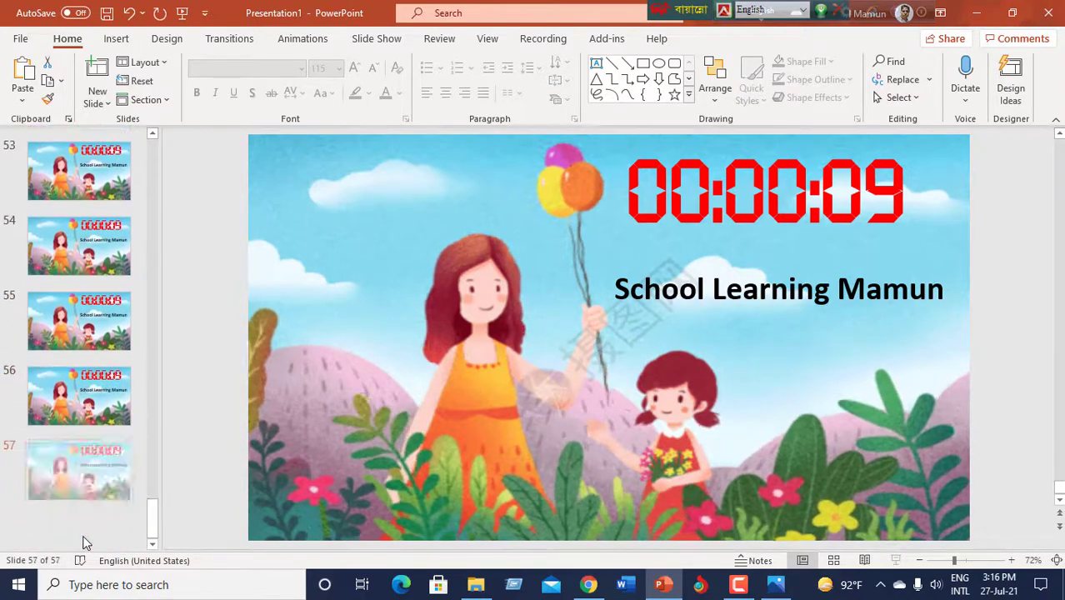
key("ctrl+v")
key("ctrl+v")
key("ctrl+v")
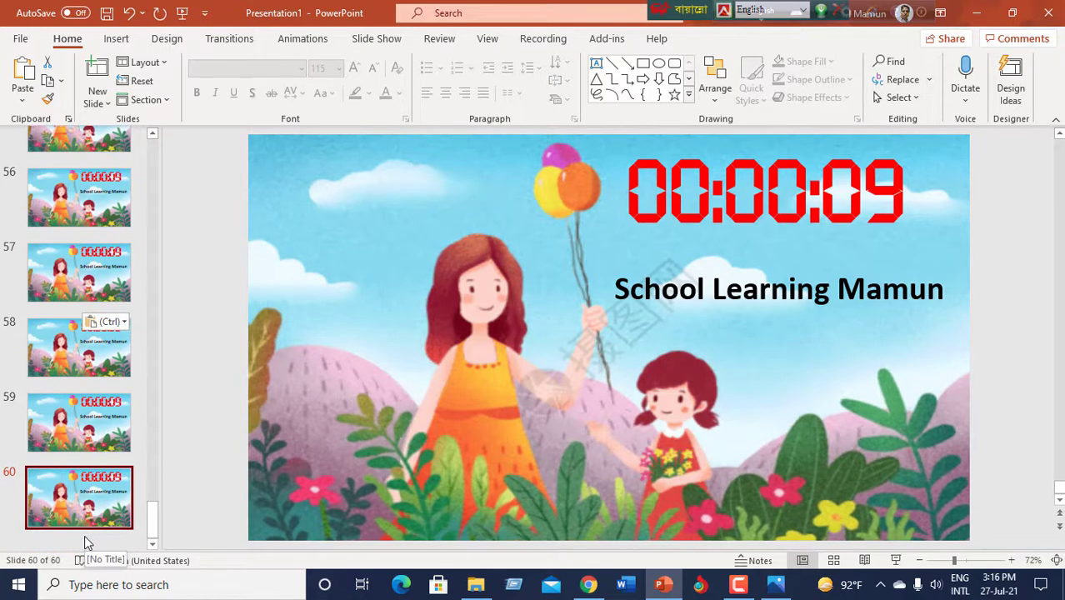
Step: Change the timers on slides 52–55 to 00:00:08, 00:00:07, 00:00:06 and 00:00:05
scroll(85, 535, "up", 2)
scroll(85, 535, "up", 1)
scroll(85, 536, "up", 2)
scroll(84, 535, "up", 1)
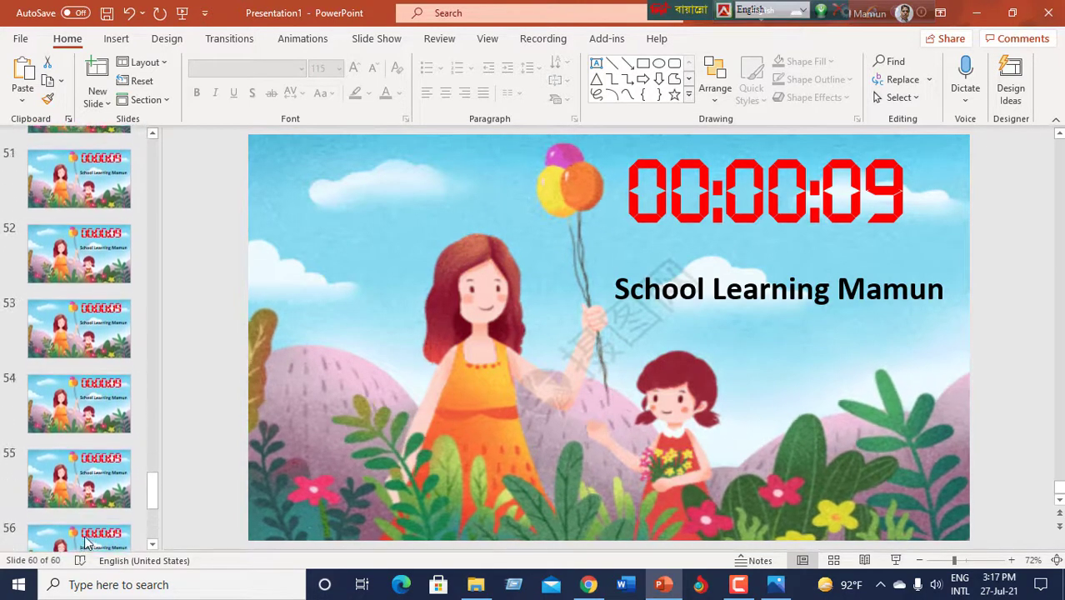
scroll(59, 334, "up", 2)
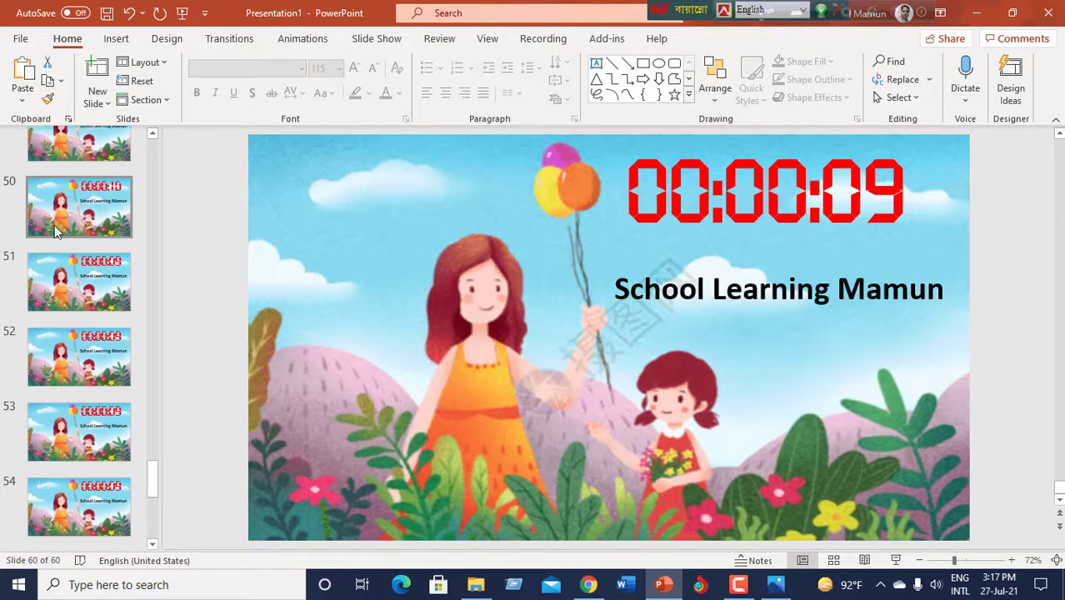
left_click(80, 356)
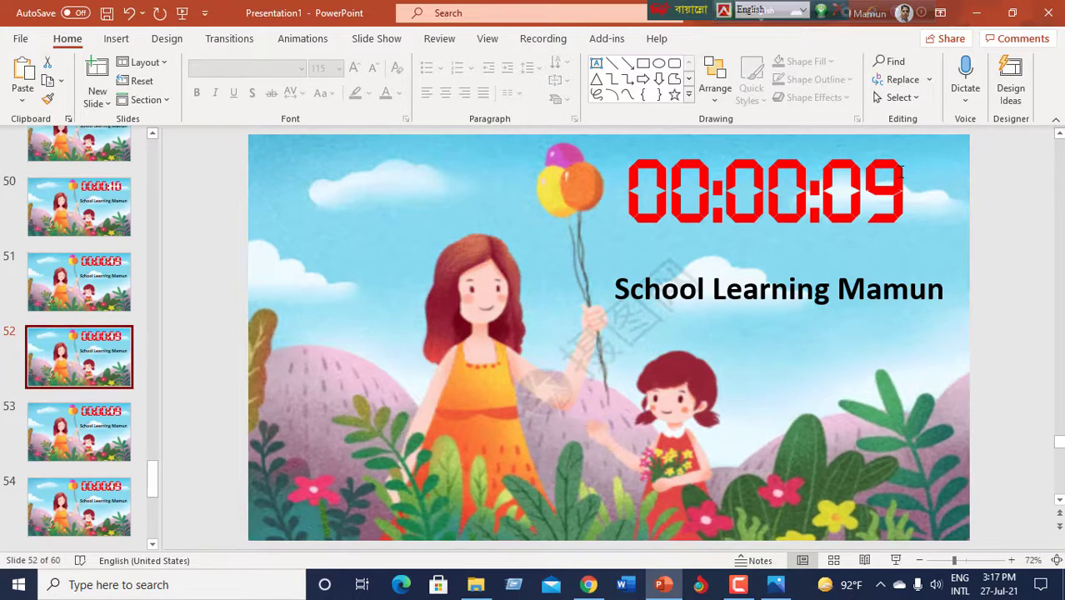
left_click(903, 172)
key("BackSpace")
type("8")
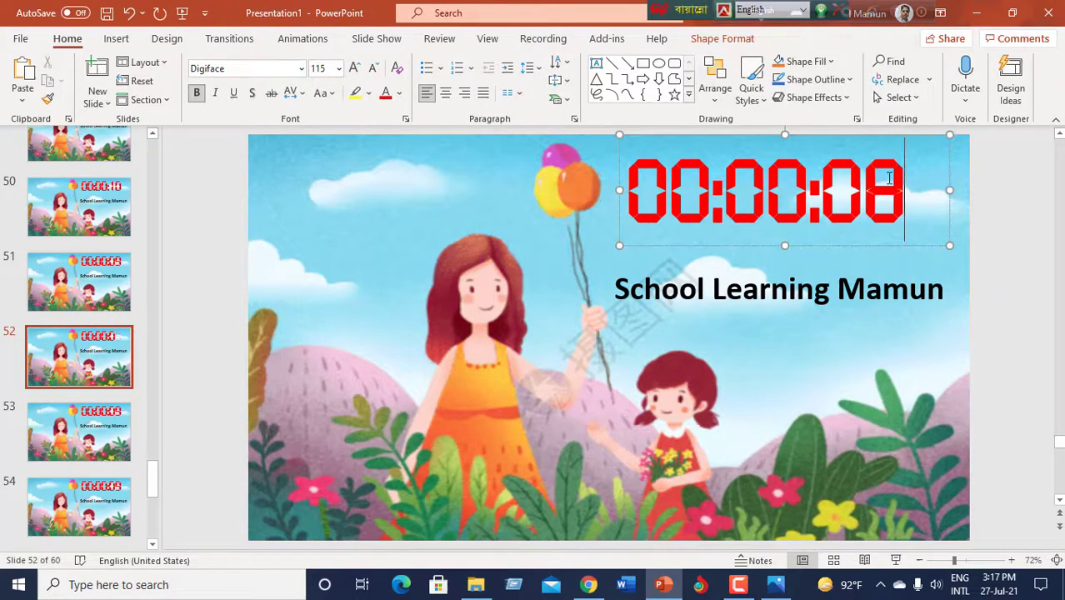
left_click(321, 372)
key("Page_Down")
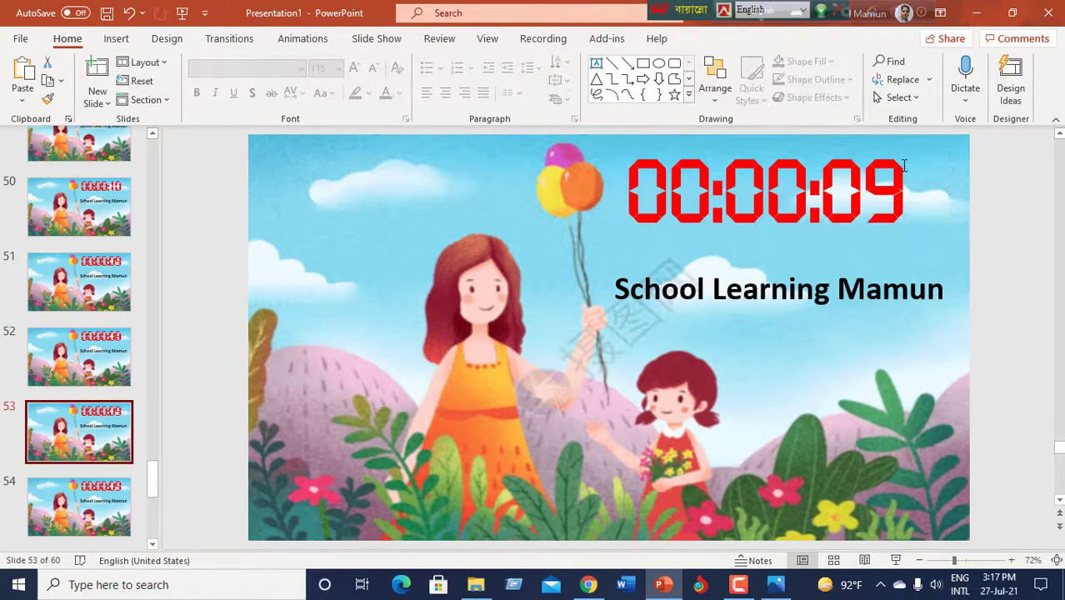
left_click(904, 166)
type("7")
left_click(607, 333)
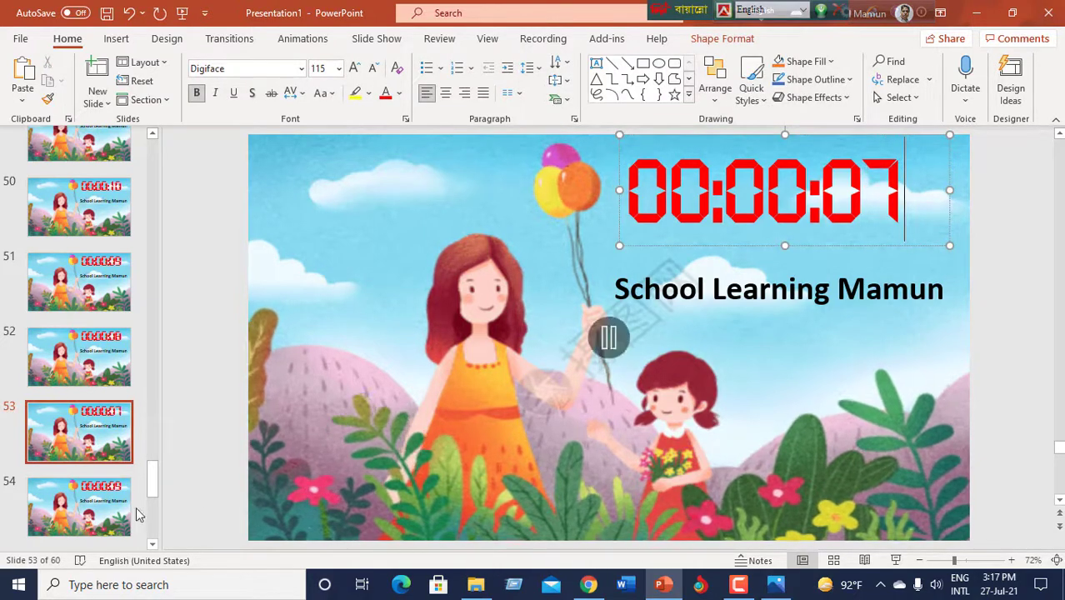
key("Page_Down")
left_click(904, 180)
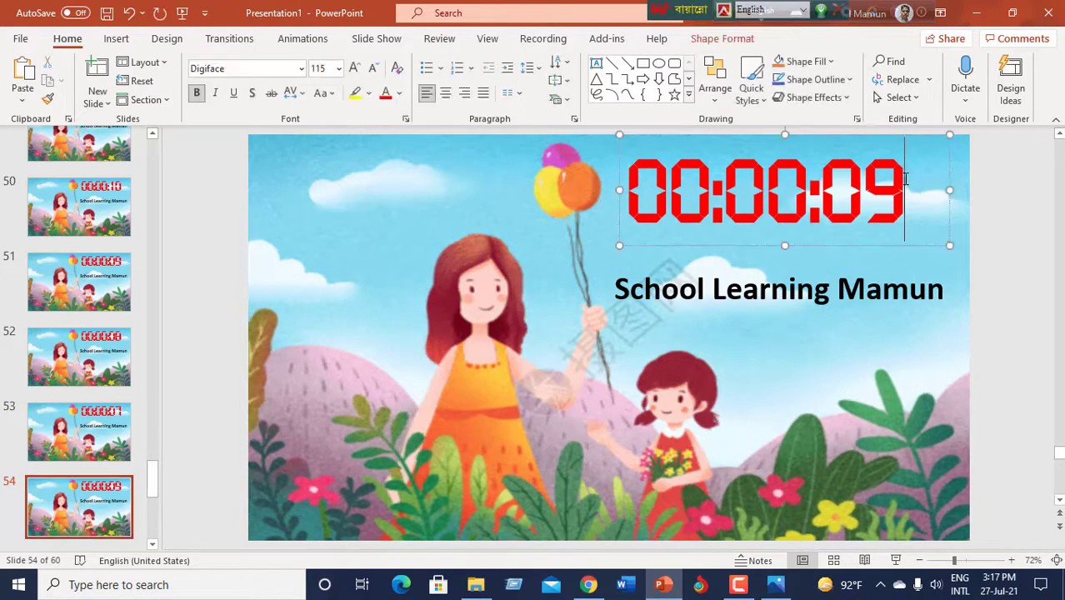
key("BackSpace")
type("6")
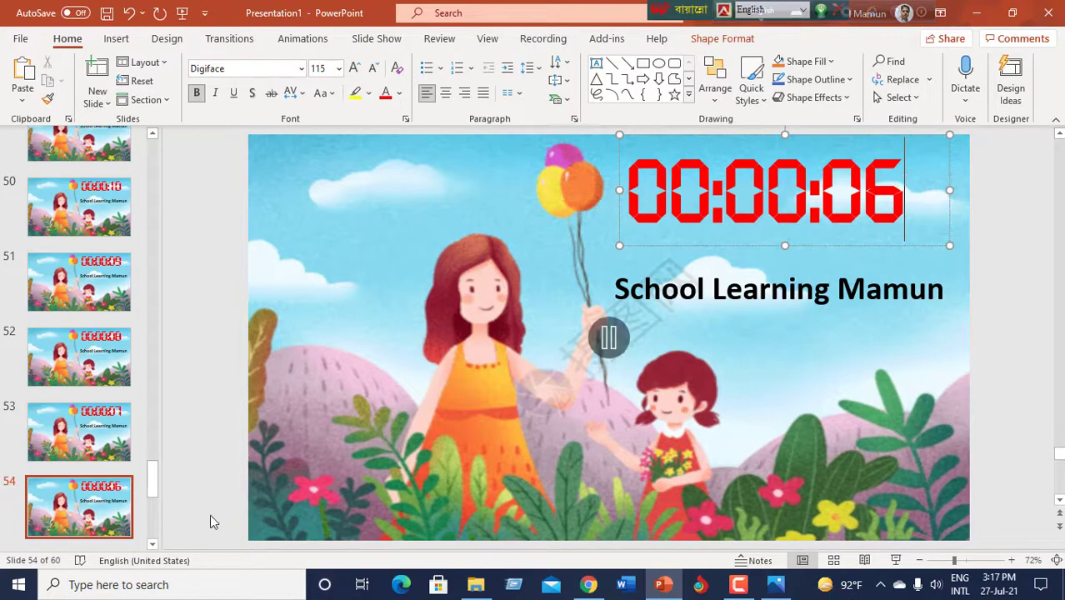
left_click(125, 492)
key("Page_Down")
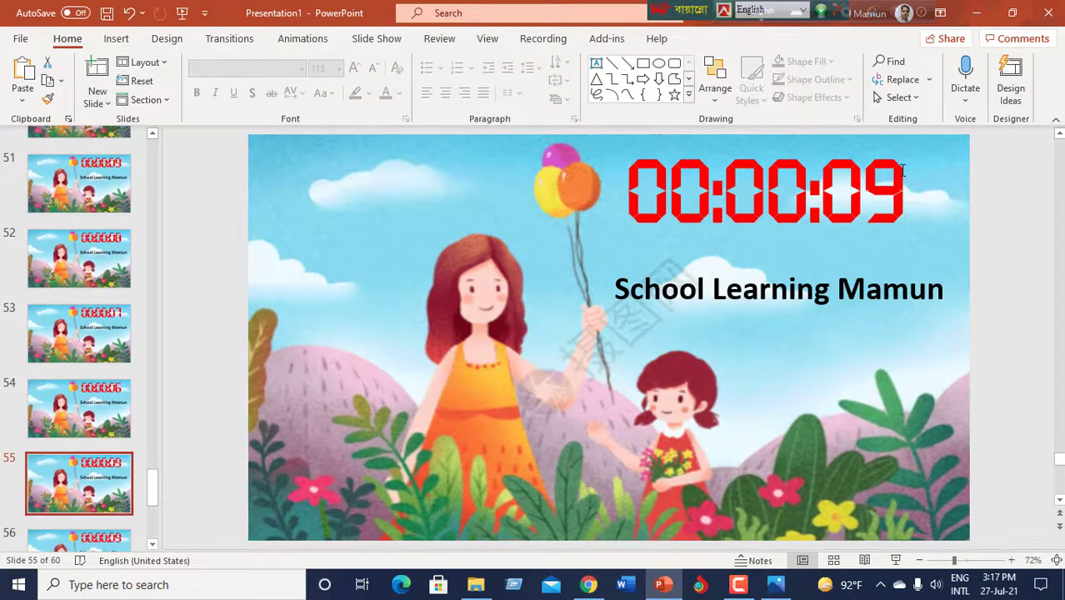
left_click(903, 171)
key("BackSpace")
type("5")
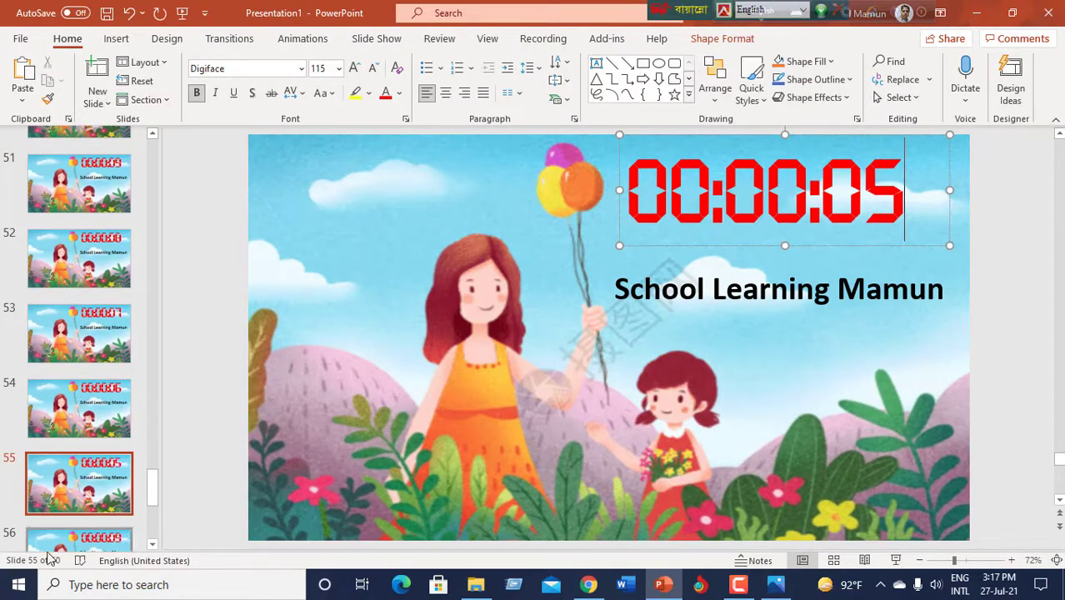
Step: Change the timers on slides 56–60 to count down from 00:00:04 to 00:00:00
left_click(86, 546)
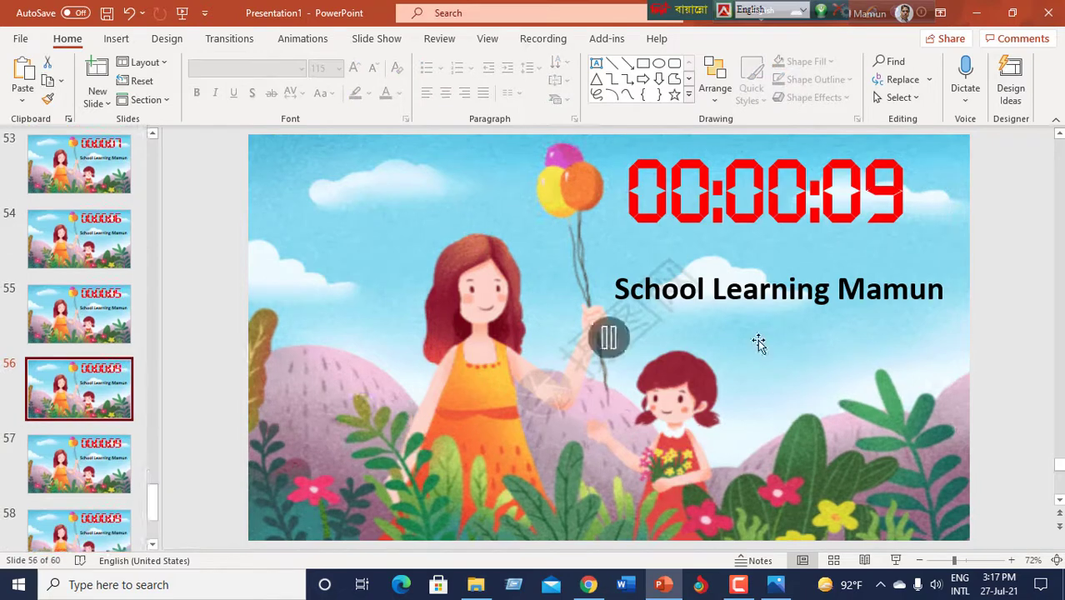
left_click(903, 204)
type("4")
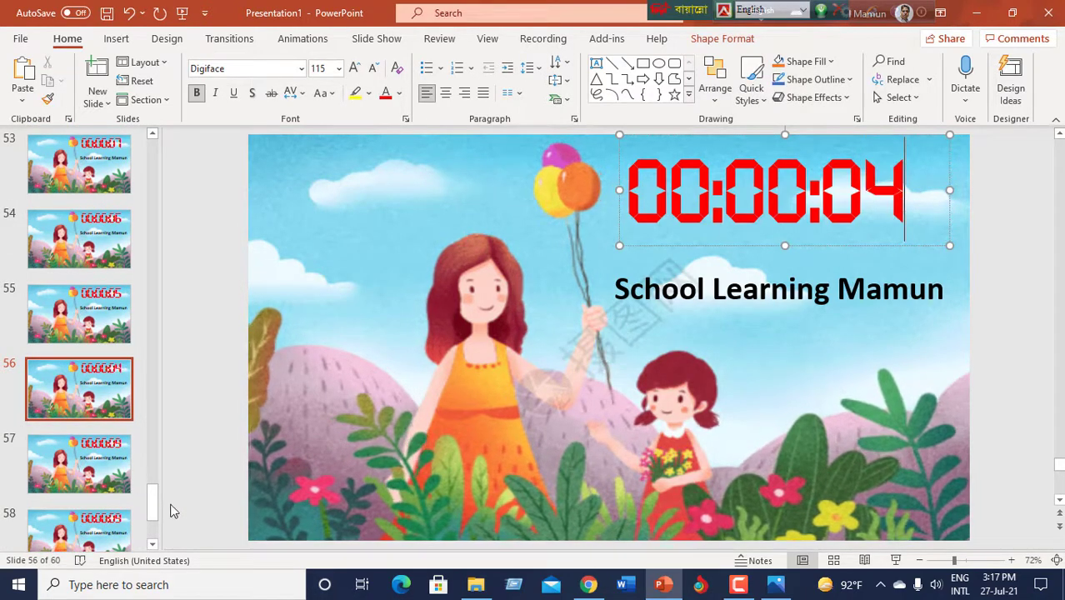
left_click(92, 471)
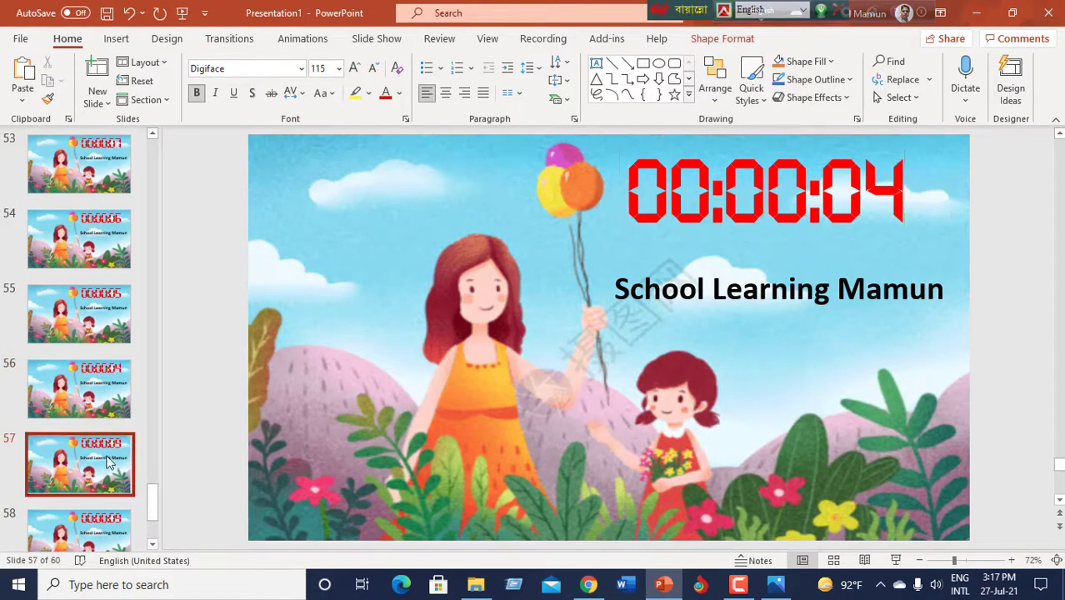
left_click(903, 189)
type("3")
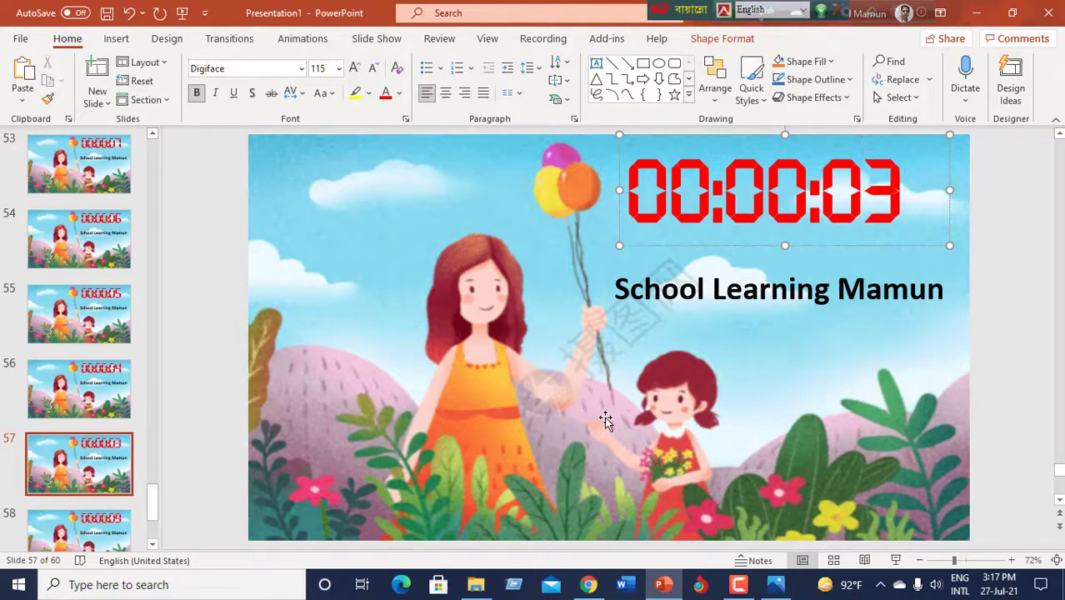
left_click(102, 529)
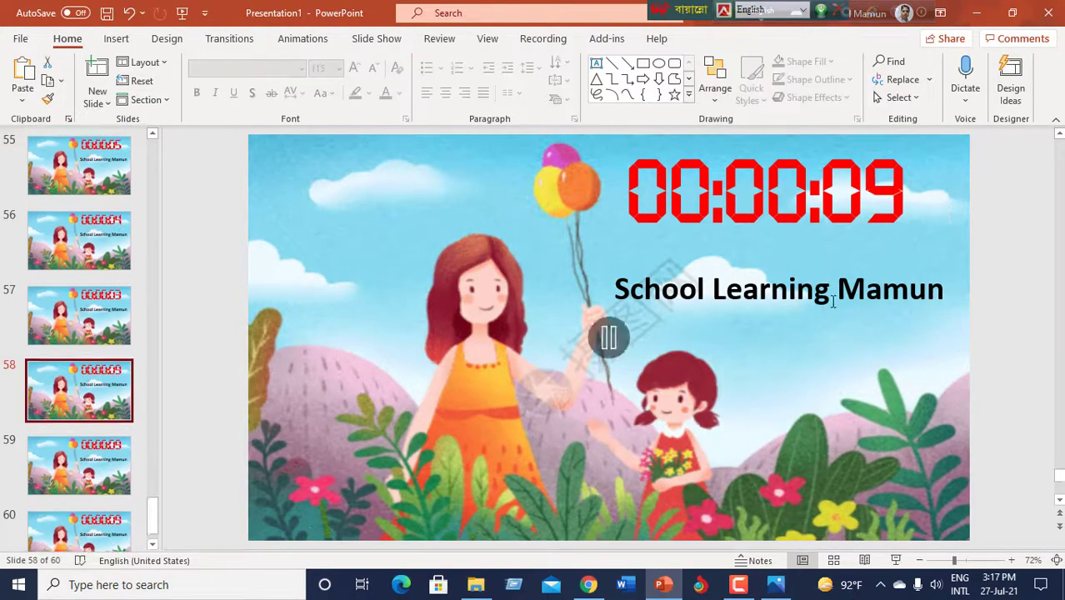
left_click(902, 208)
type("2")
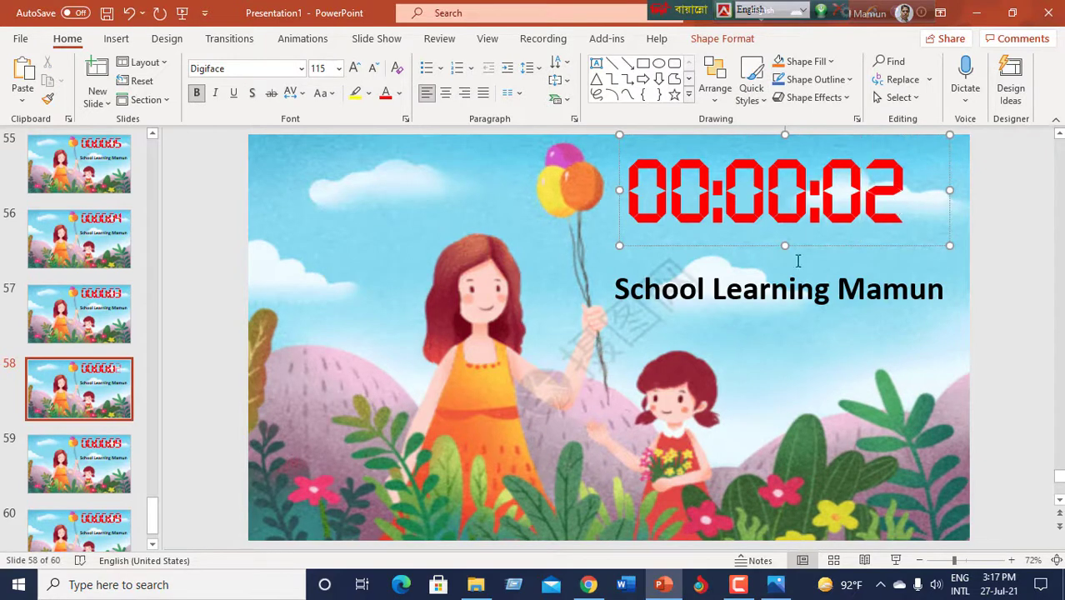
left_click(125, 523)
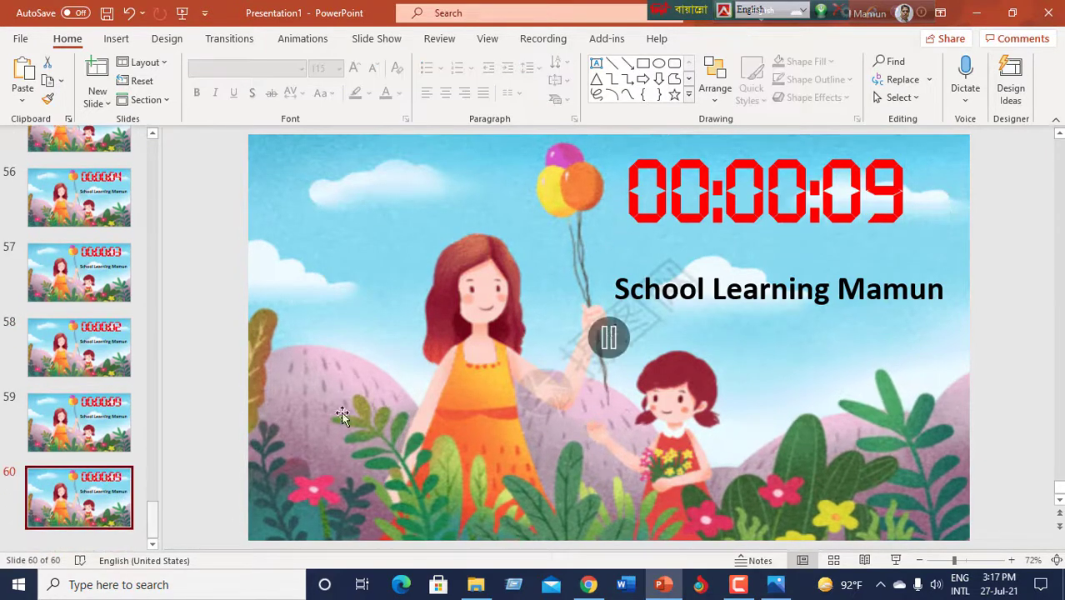
left_click(122, 405)
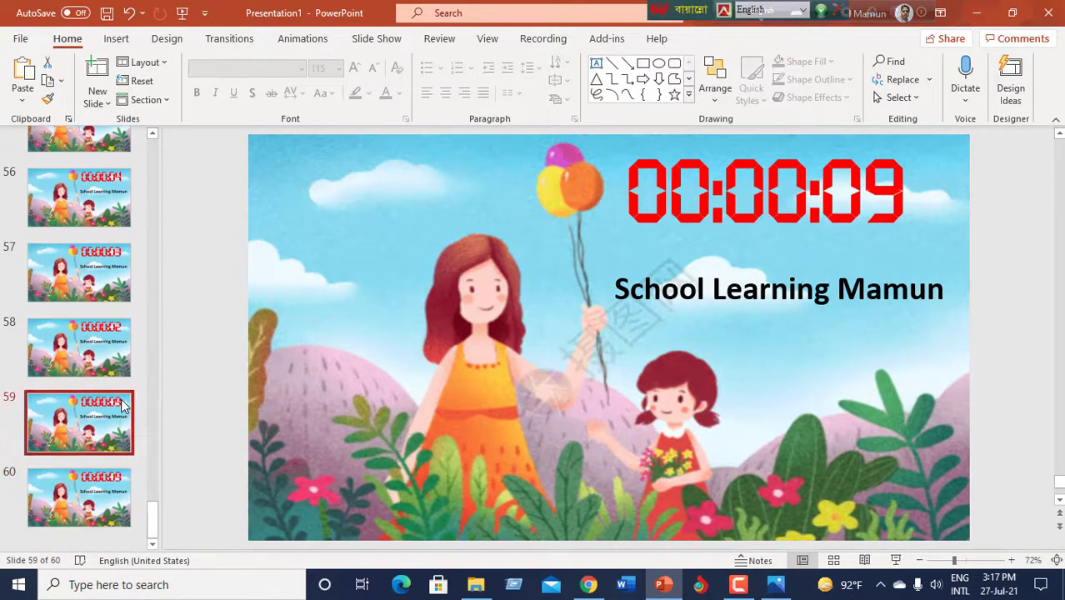
left_click(903, 197)
type("1")
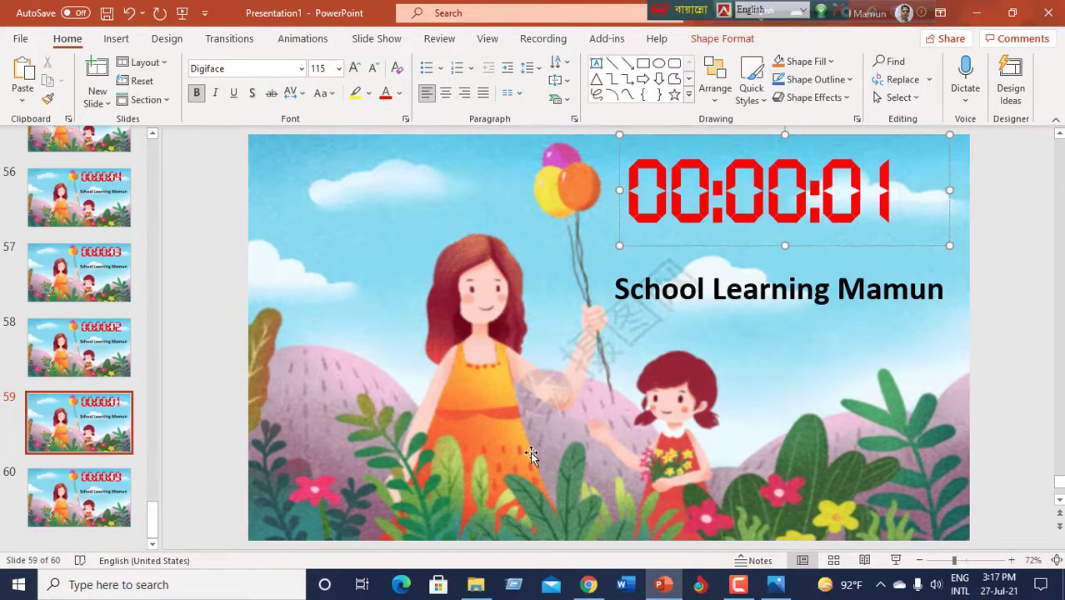
left_click(104, 495)
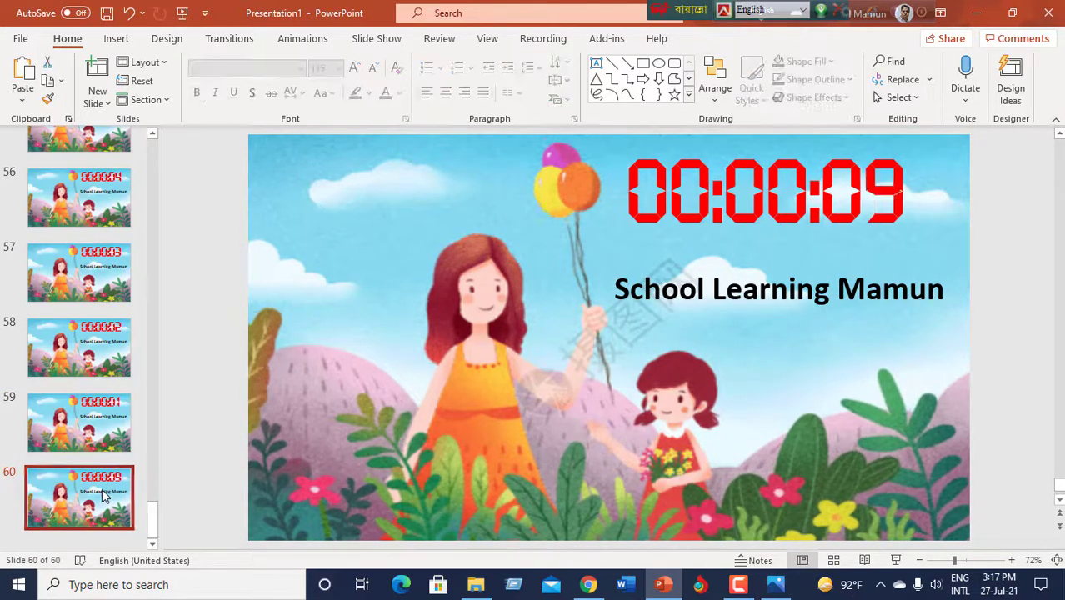
left_click(905, 192)
type("0")
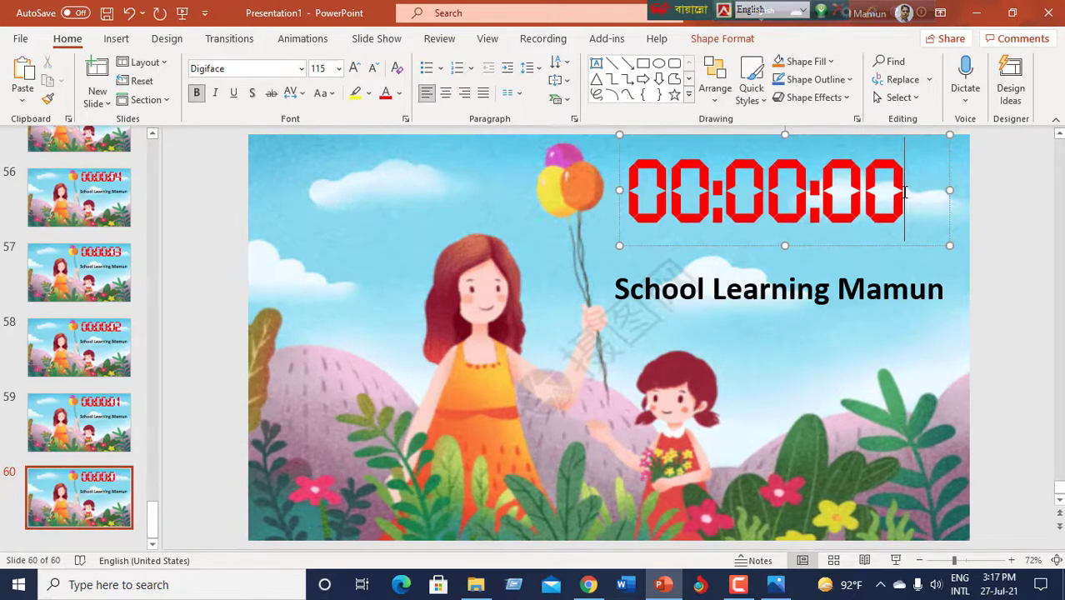
left_click(1043, 267)
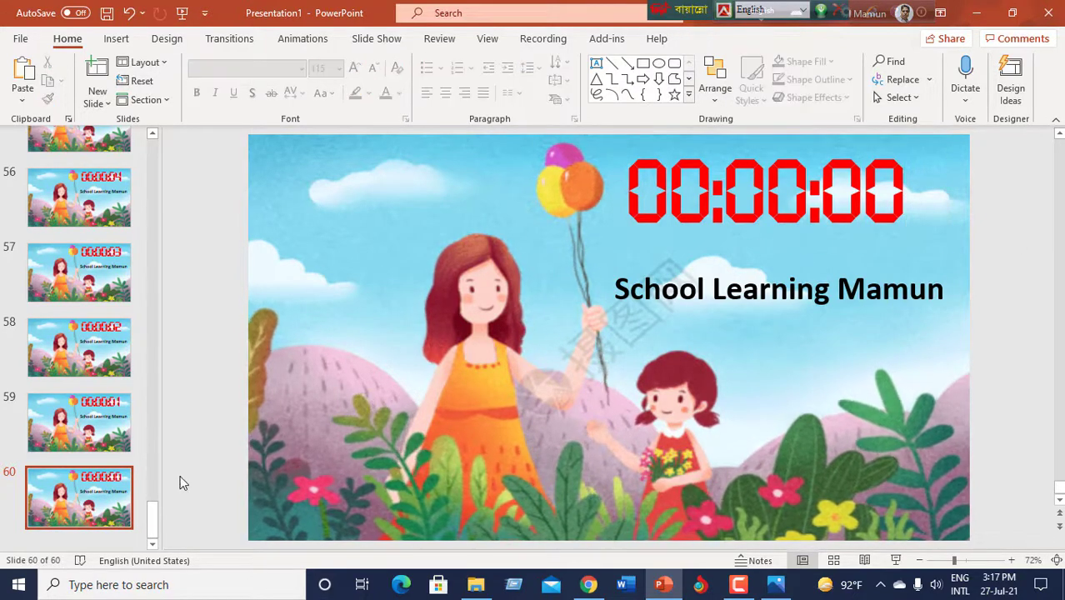
Step: Scroll back to the top of the slide pane and select slide 1
scroll(100, 475, "up", 5)
scroll(80, 467, "up", 5)
scroll(71, 459, "up", 5)
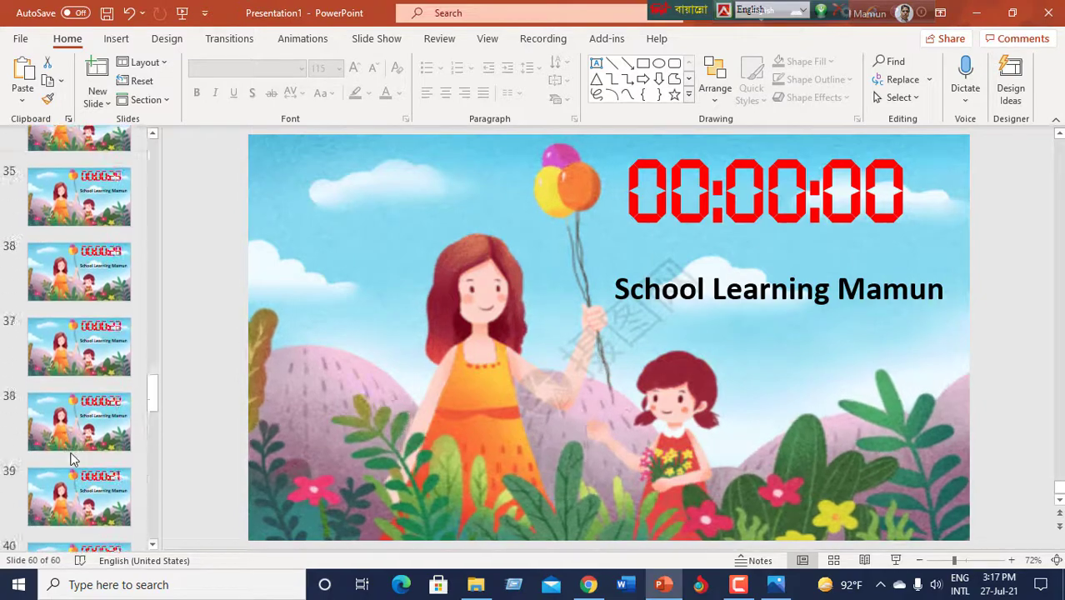
scroll(71, 459, "up", 5)
scroll(71, 459, "up", 5)
scroll(71, 459, "up", 5)
scroll(71, 458, "up", 5)
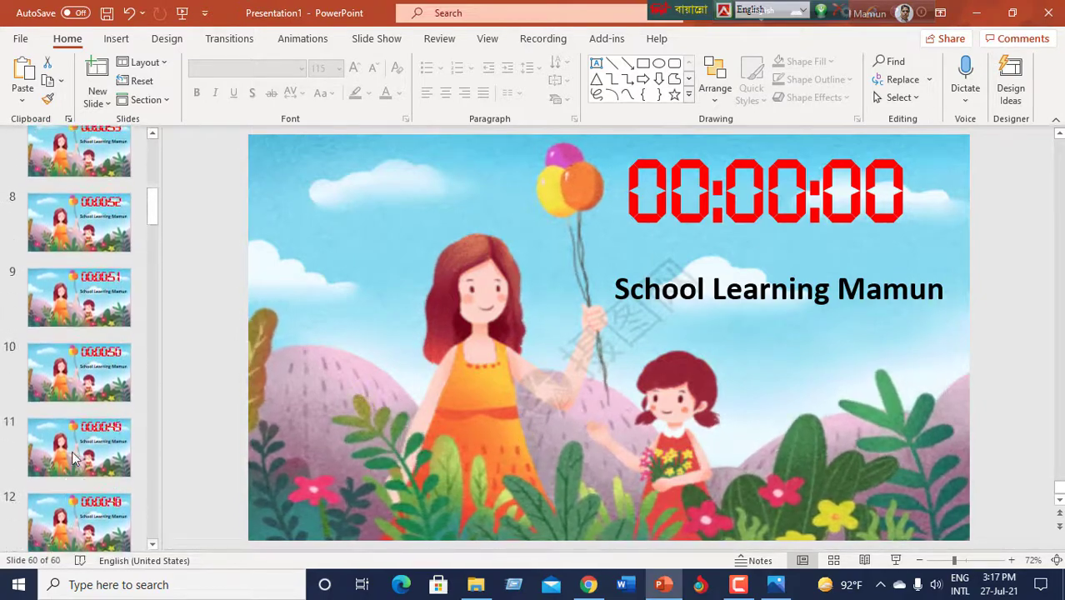
scroll(72, 458, "up", 3)
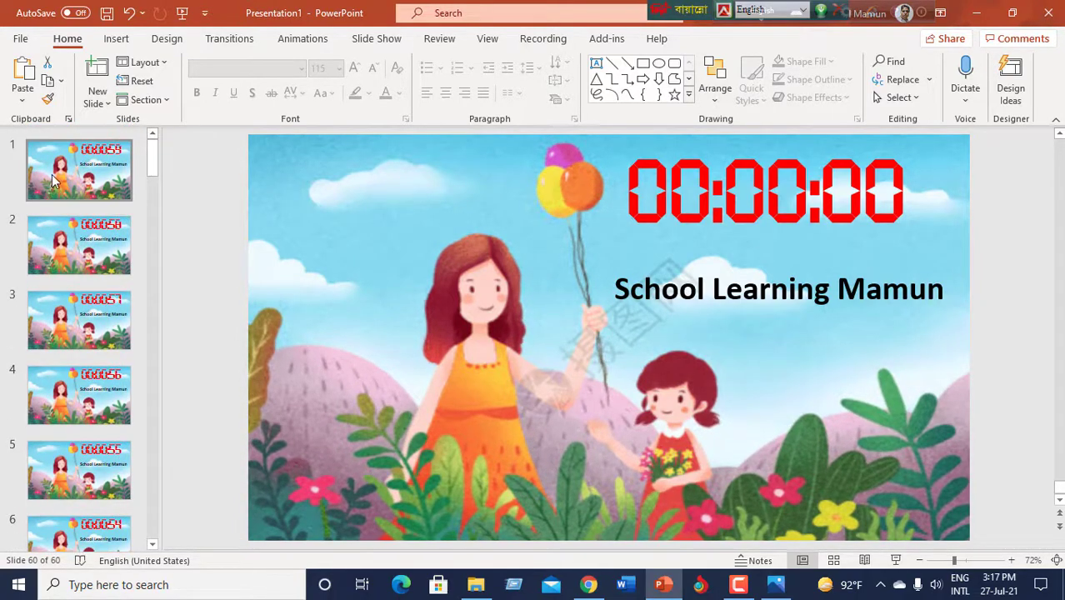
left_click(52, 181)
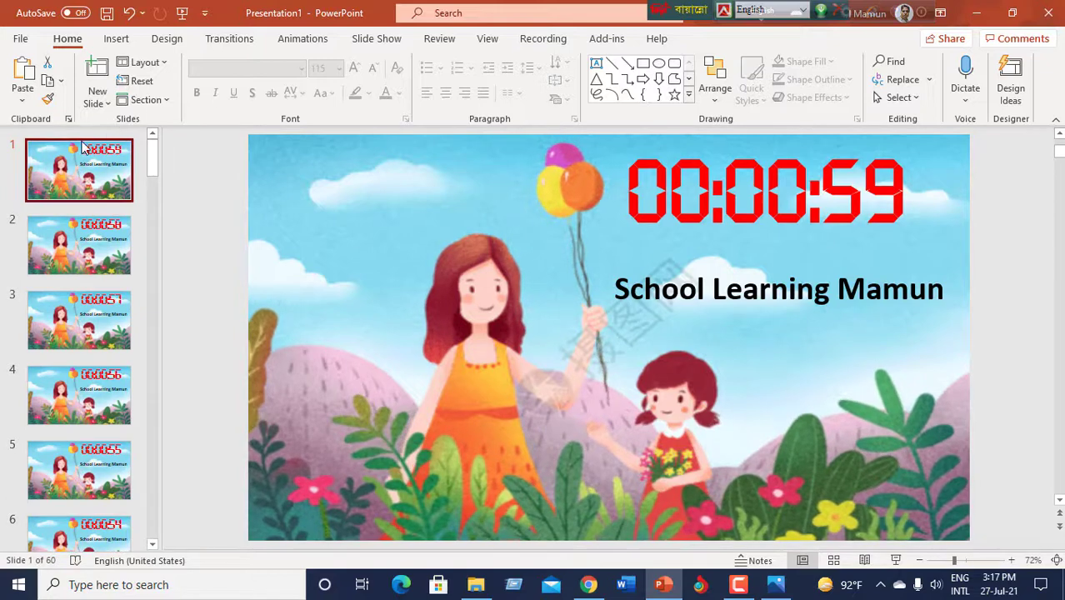
Step: Set transition duration to 01.00 and auto-advance after 00:01.00, applied to all slides
left_click(230, 39)
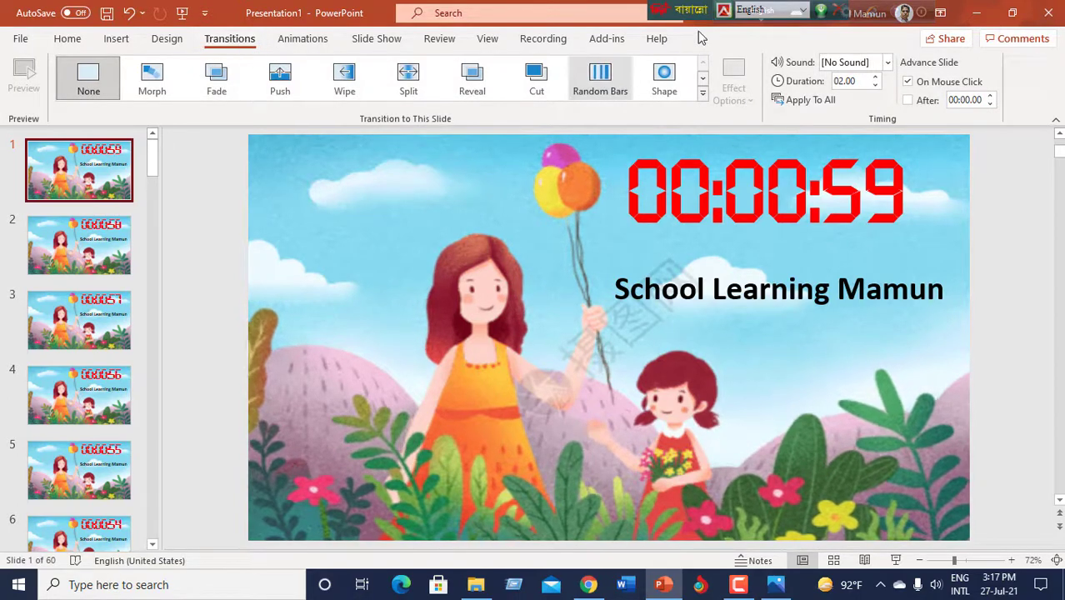
left_click(876, 86)
left_click(876, 85)
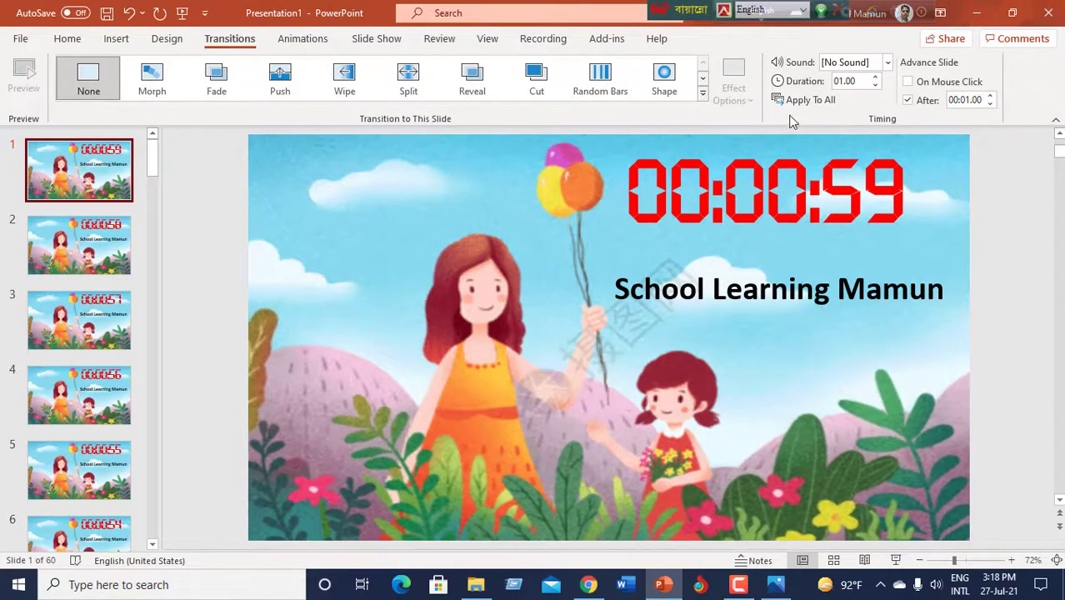
left_click(822, 103)
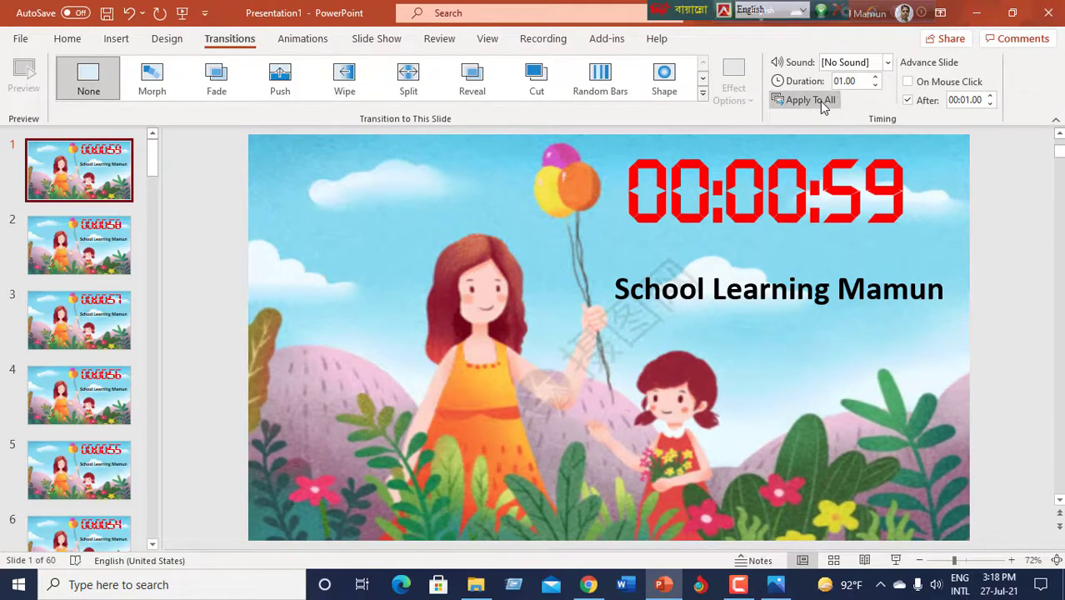
left_click(183, 14)
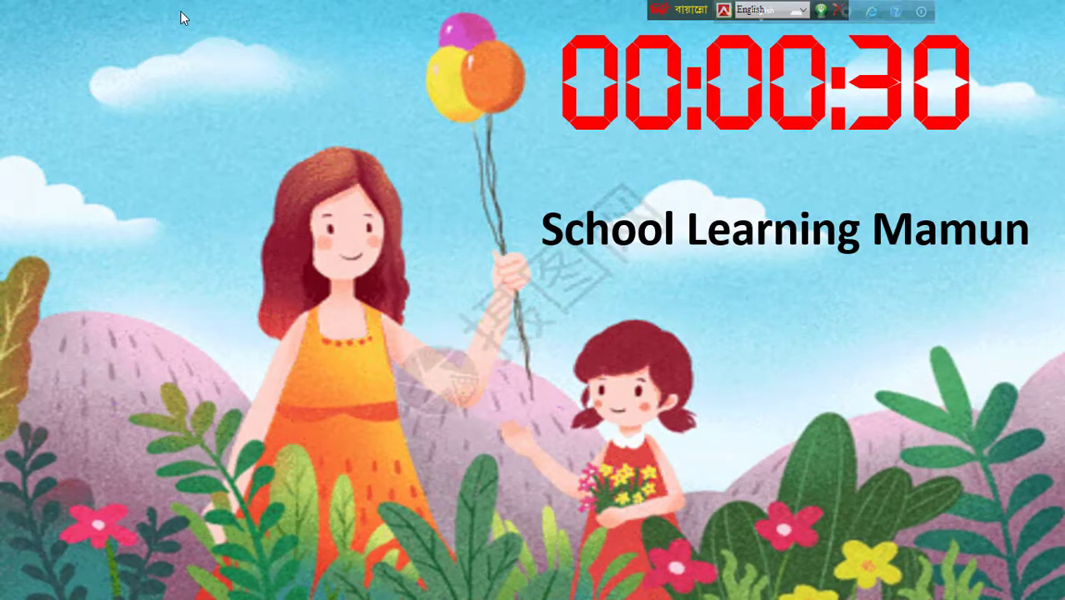
key("Escape")
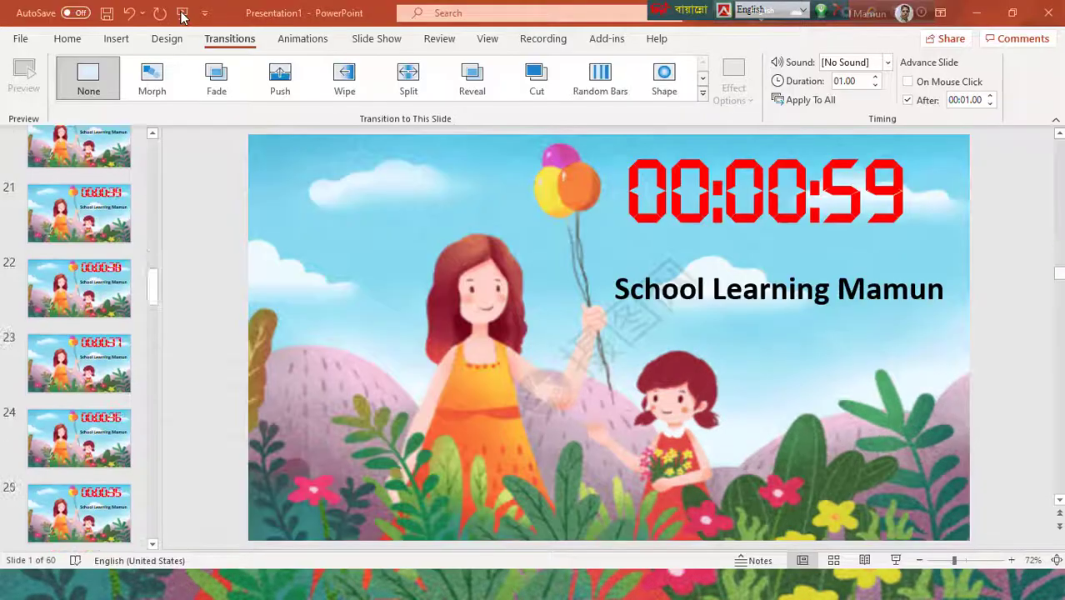
scroll(16, 250, "up", 2)
scroll(12, 263, "up", 4)
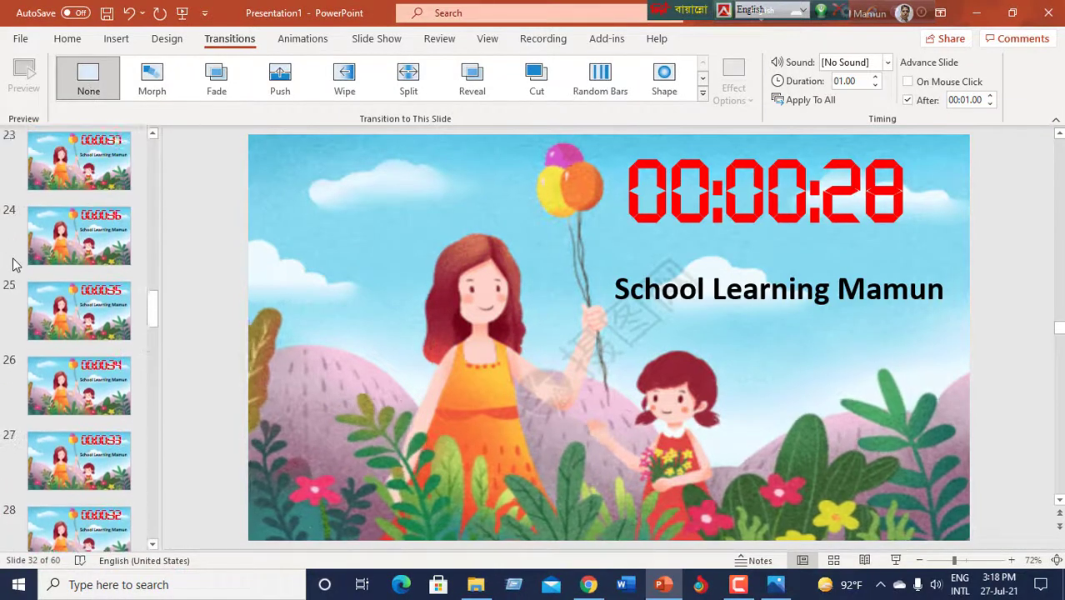
scroll(13, 262, "up", 5)
scroll(12, 265, "up", 6)
scroll(13, 263, "up", 5)
scroll(15, 261, "up", 3)
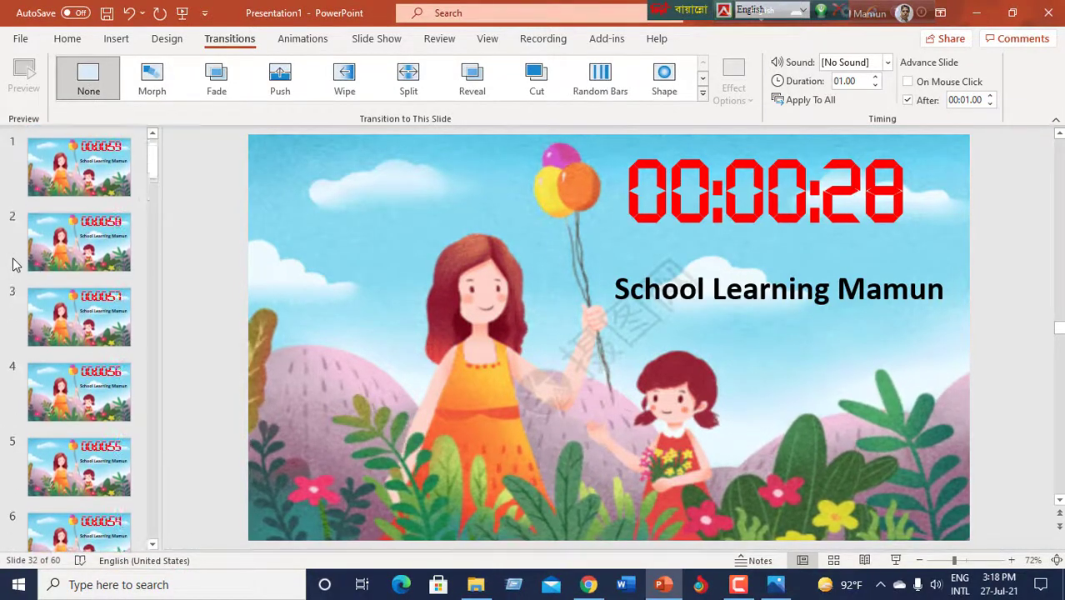
left_click(112, 183)
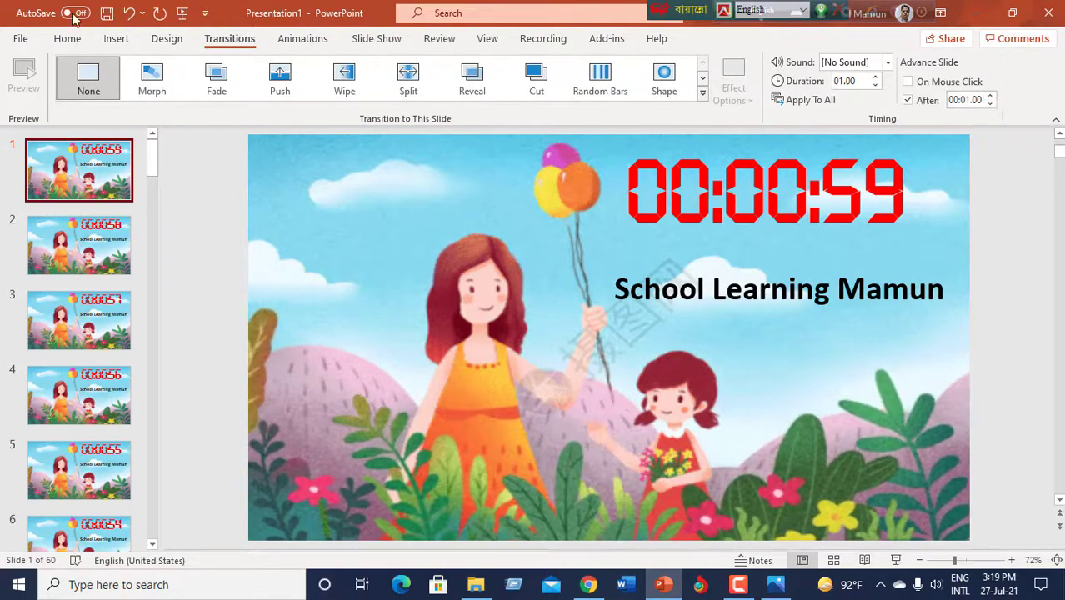
Step: Choose File > Export > Create an Animated GIF
left_click(21, 39)
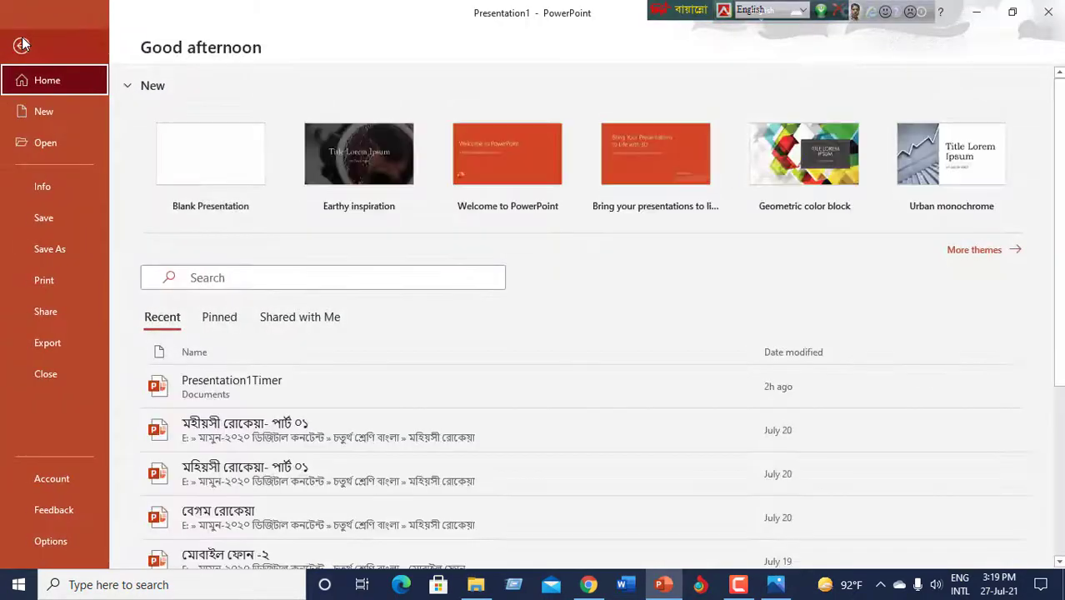
left_click(45, 348)
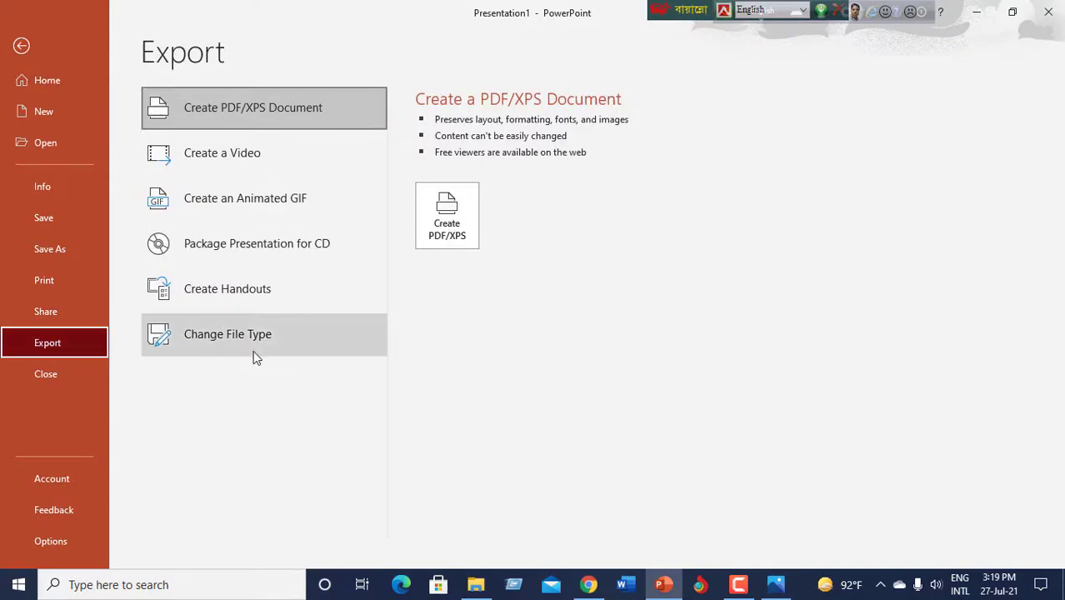
left_click(284, 200)
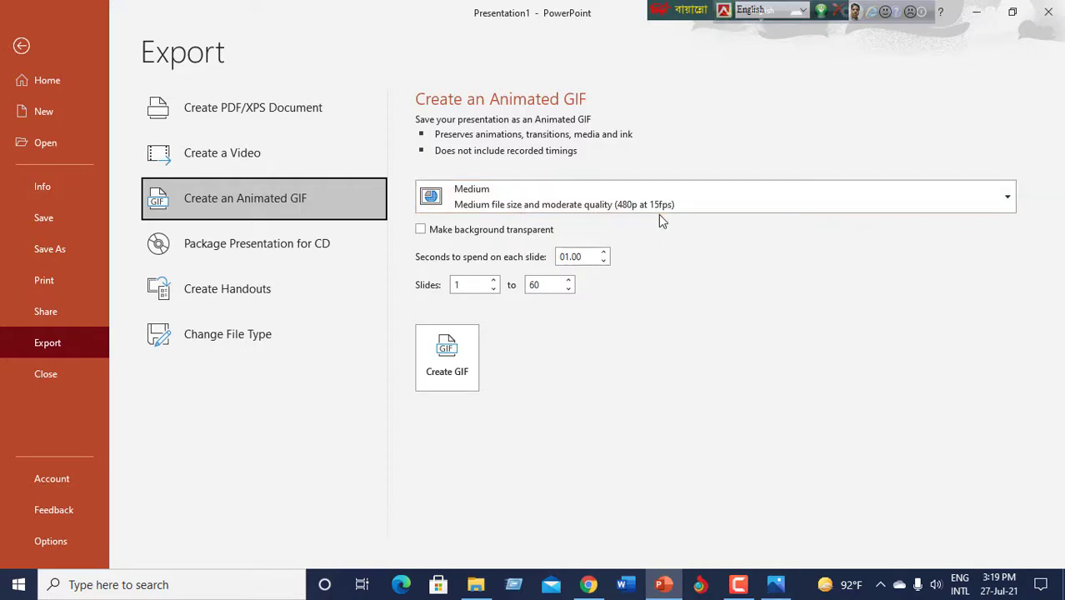
Step: Pick Large 720p quality with a transparent background and start creating the GIF
left_click(1007, 197)
left_click(778, 285)
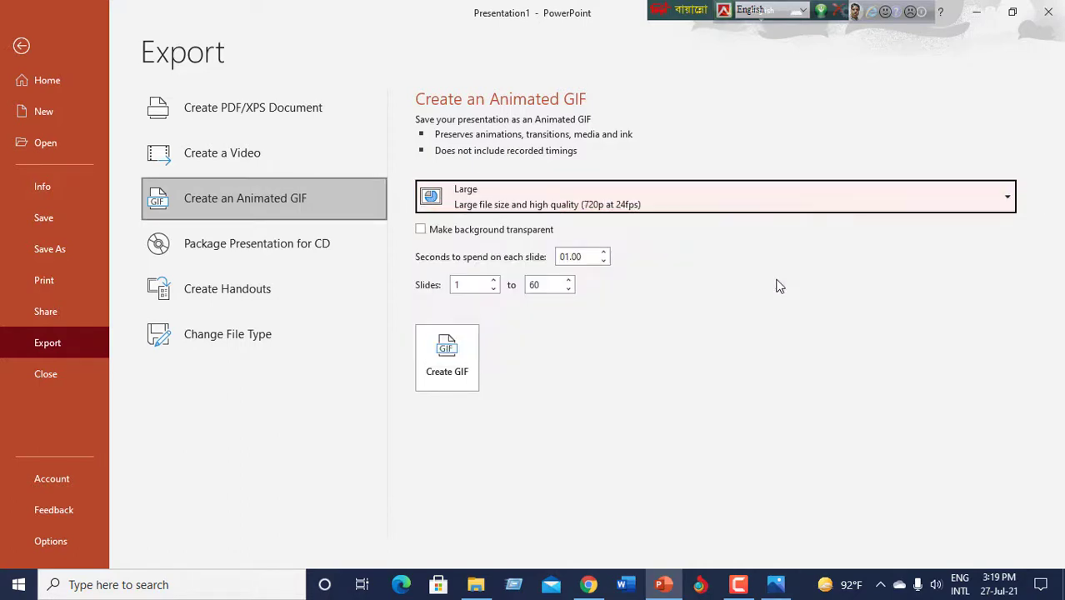
left_click(421, 230)
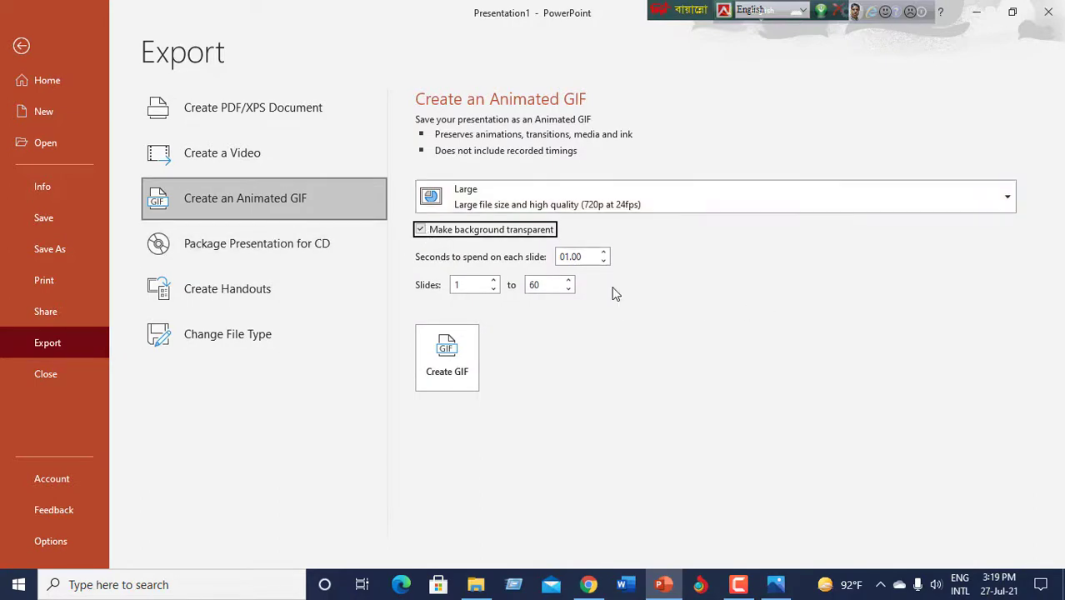
left_click(446, 357)
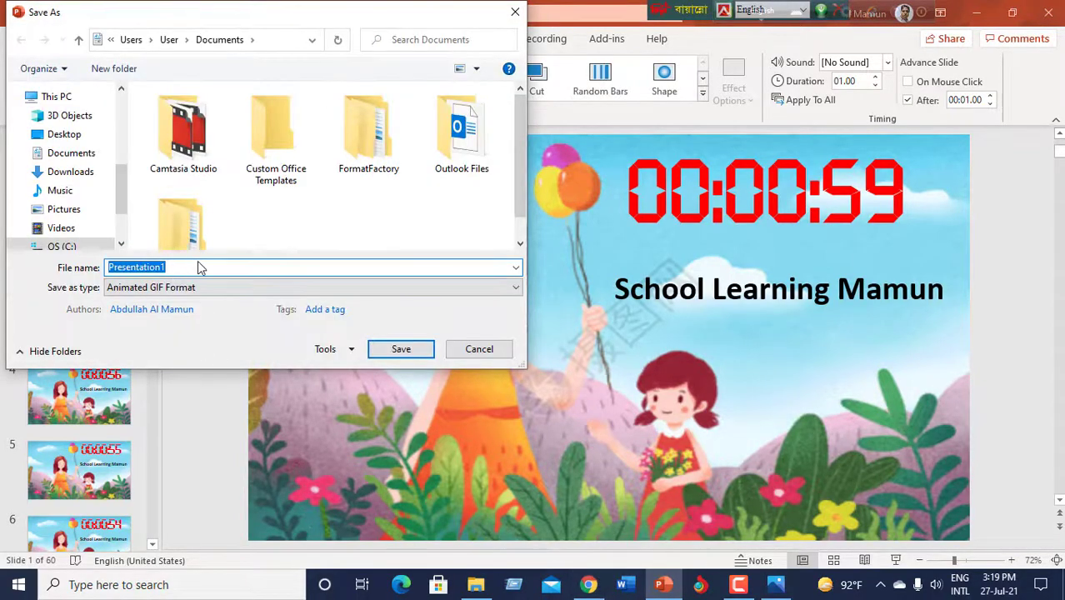
Step: Save the animated GIF as 'Timer 3' in Documents
type("T")
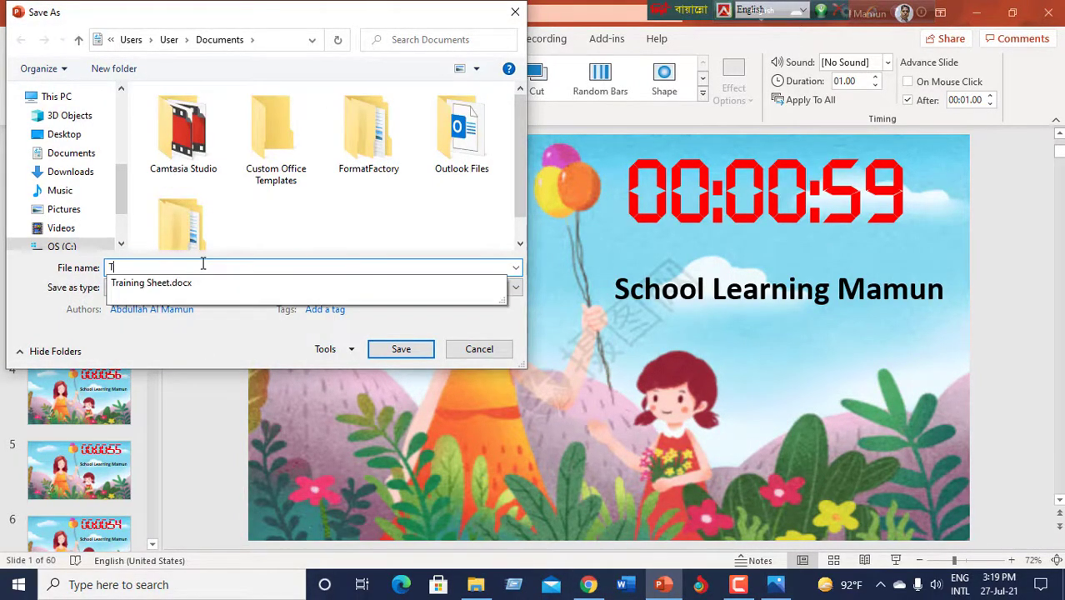
type("imer ")
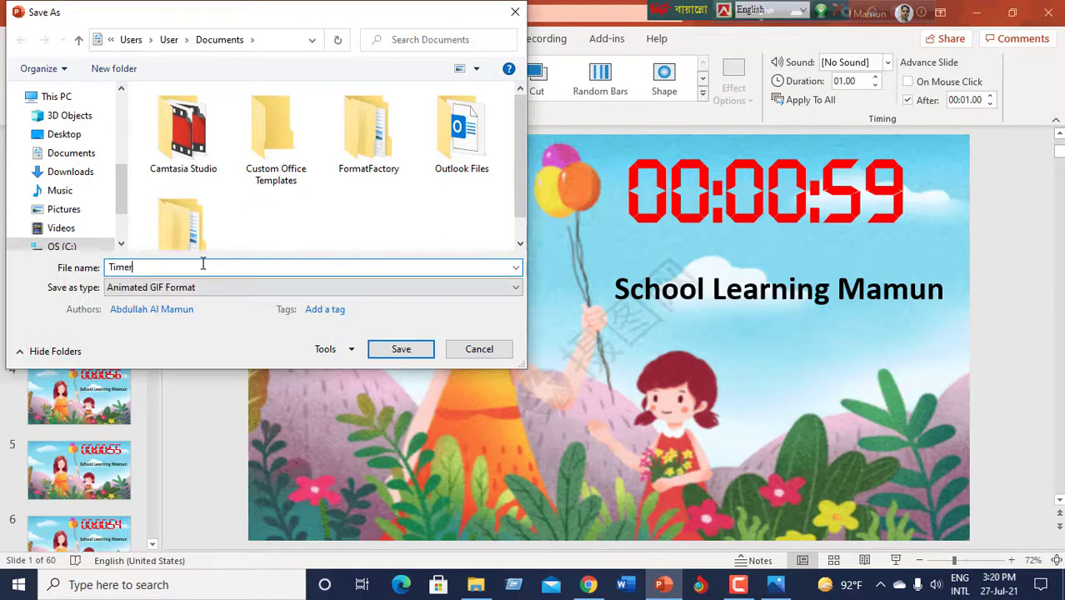
type("3")
left_click(400, 349)
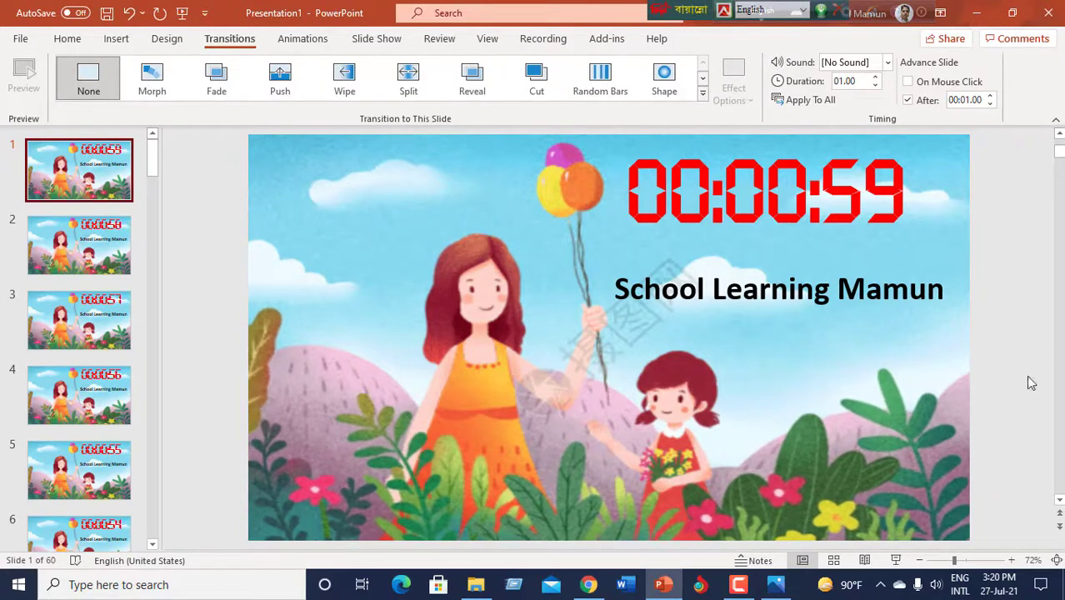
Step: Minimize PowerPoint and select the Timer 3 GIF in File Explorer's Documents folder
left_click(976, 12)
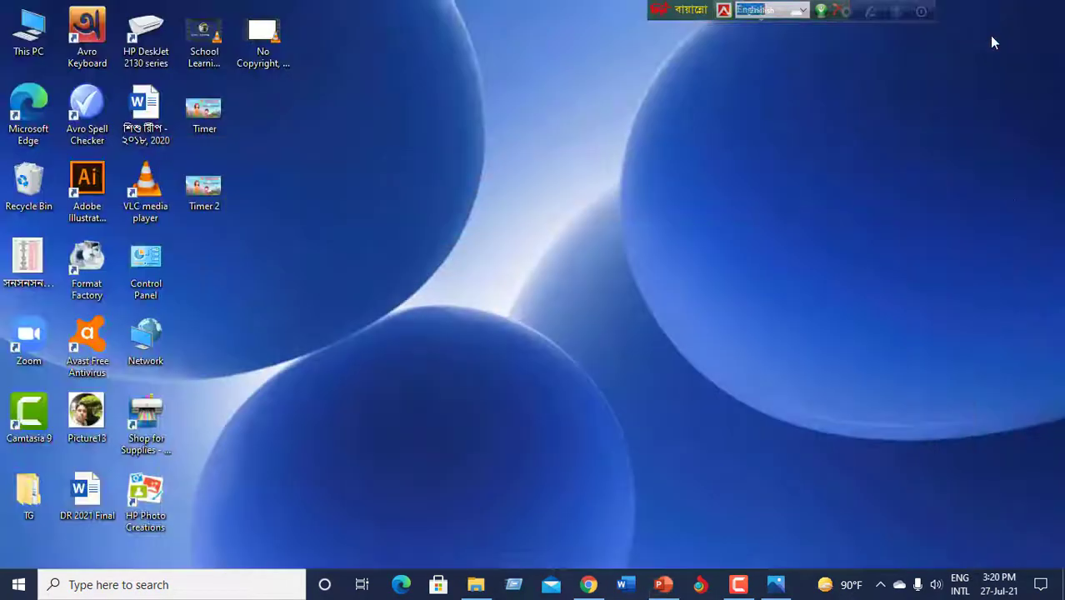
left_click(477, 586)
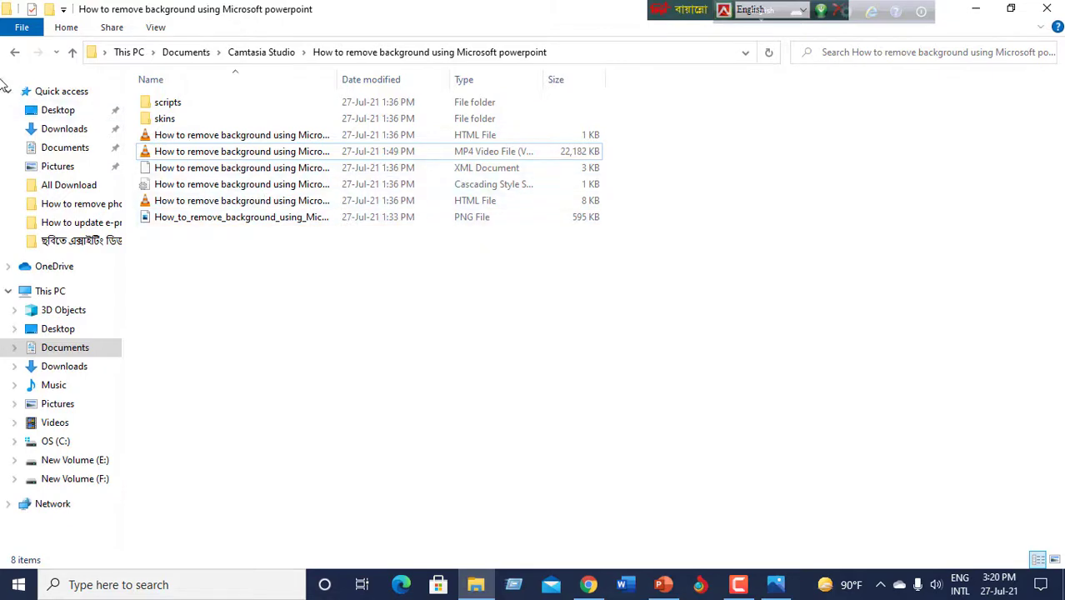
left_click(14, 53)
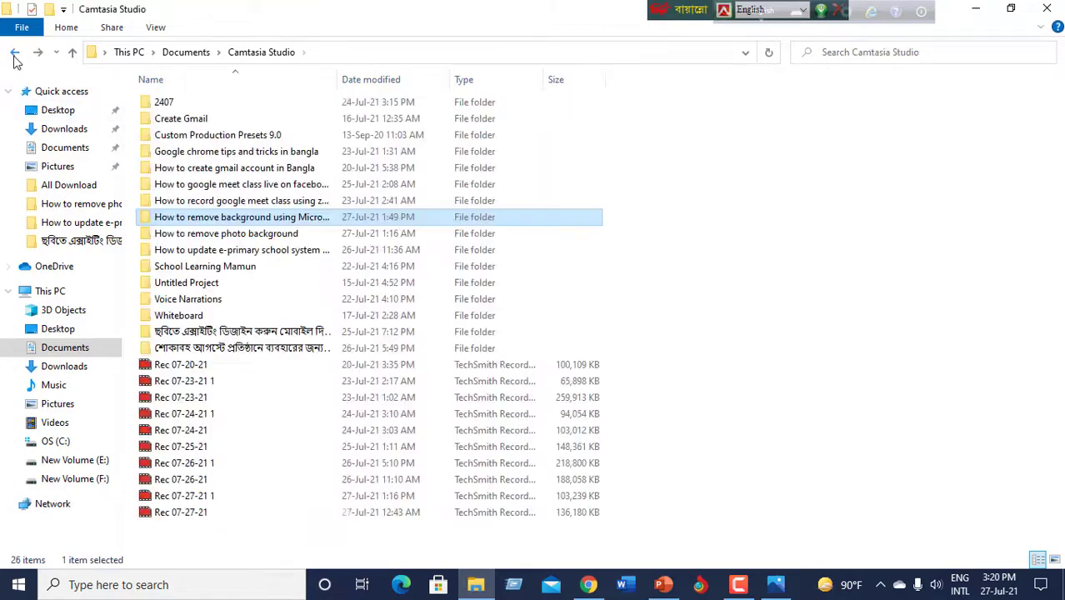
left_click(52, 152)
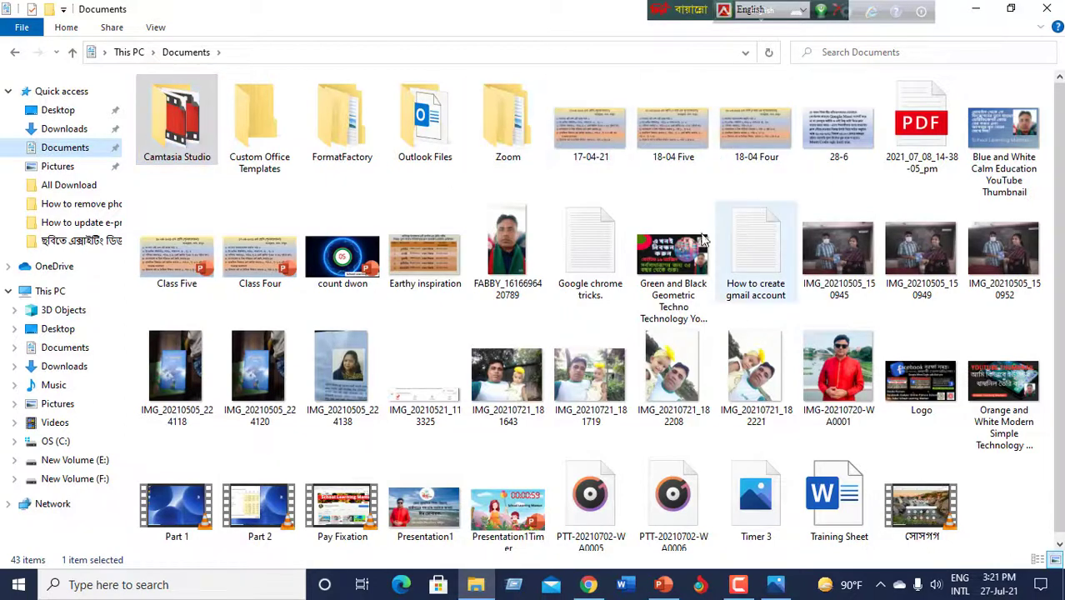
left_click(127, 156)
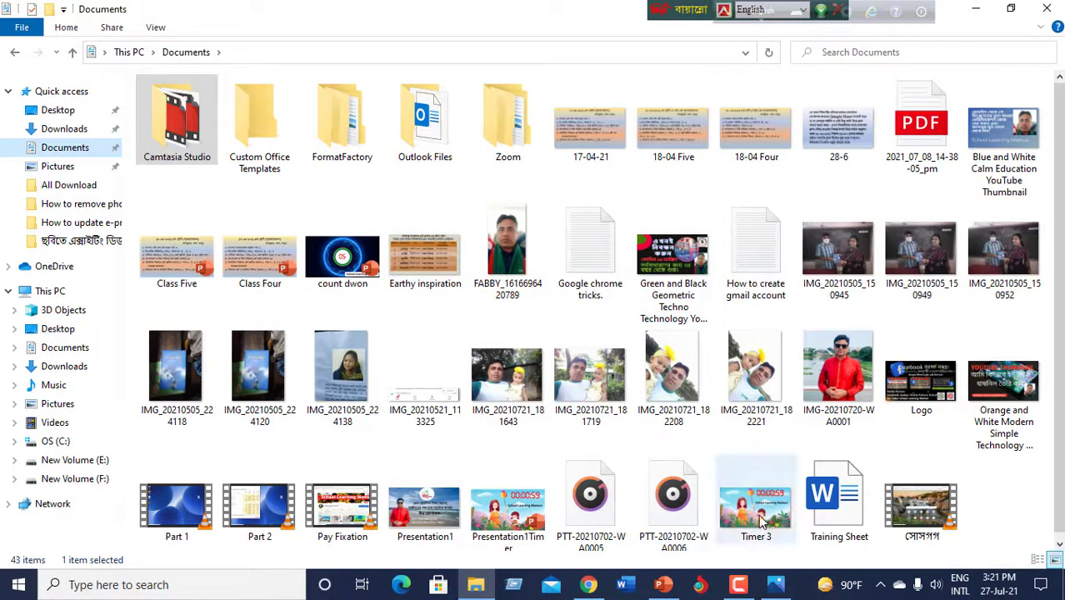
left_click(758, 515)
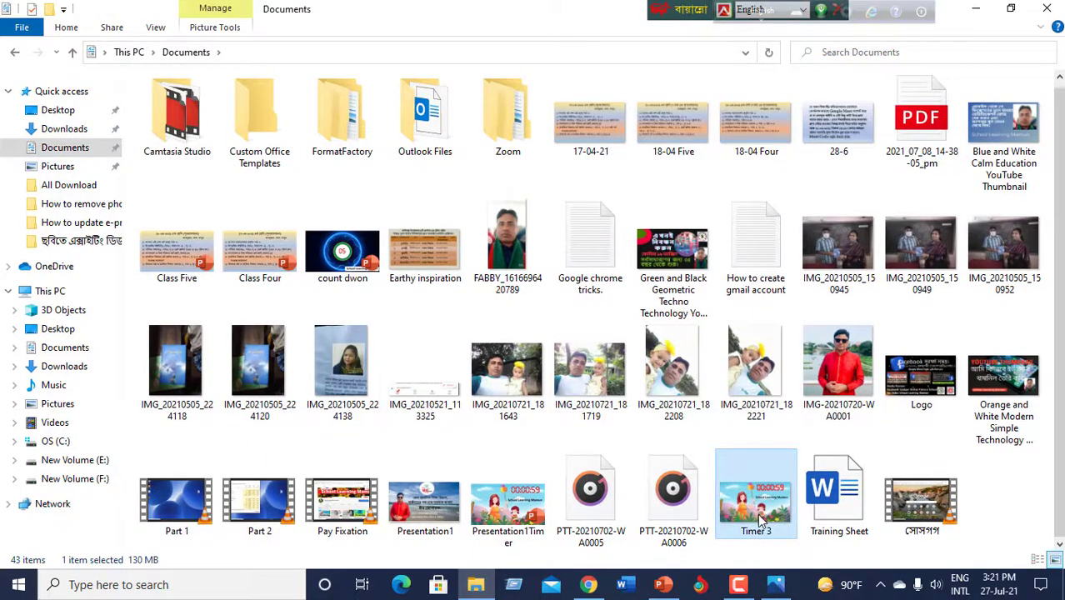